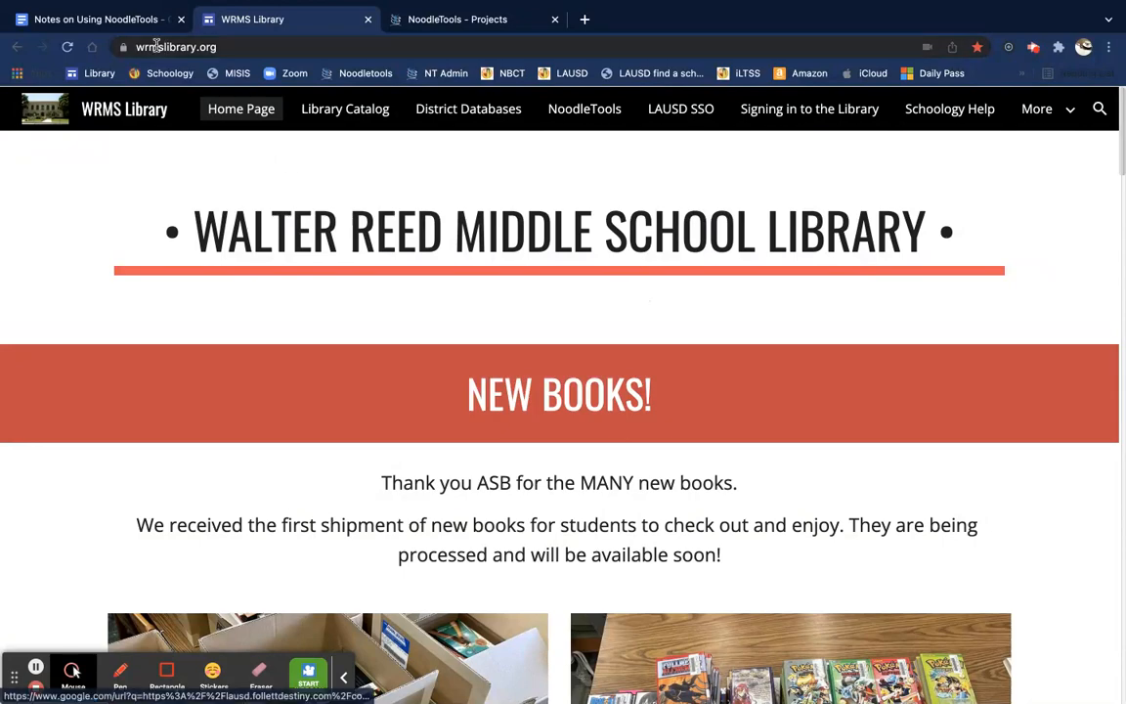
Step: In the notes document, start a numbered list under "Creating Subtopics for Your Notecards:" with the item "Life Before Being a Chef"
click(138, 19)
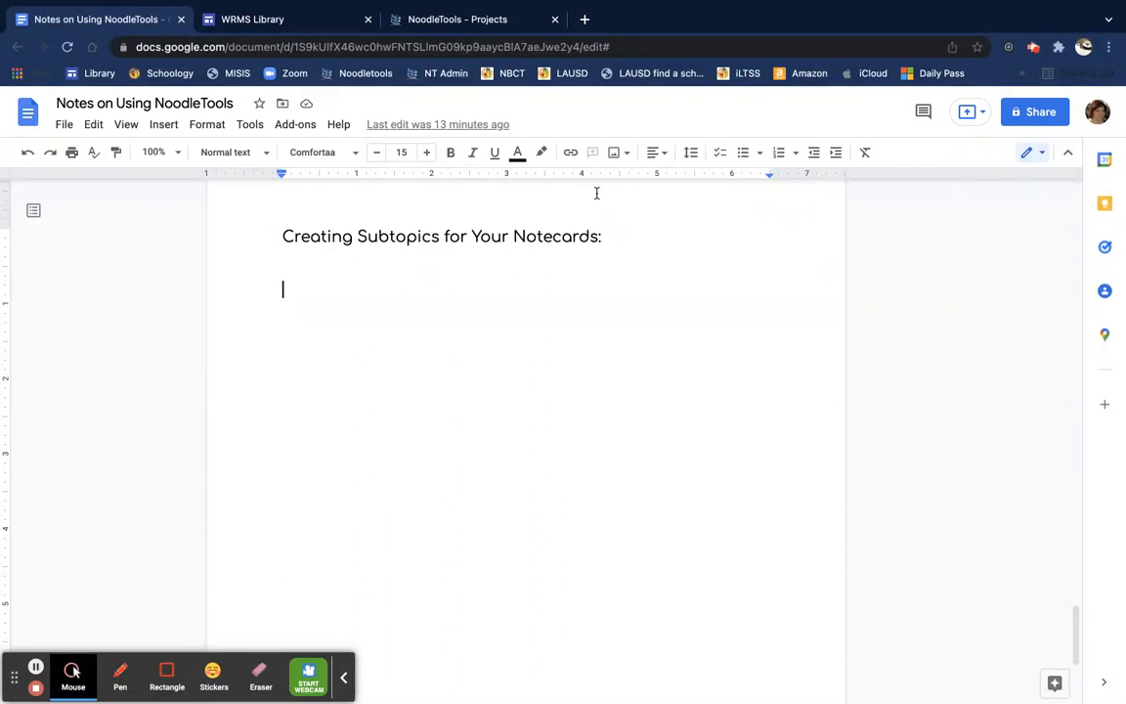
click(778, 152)
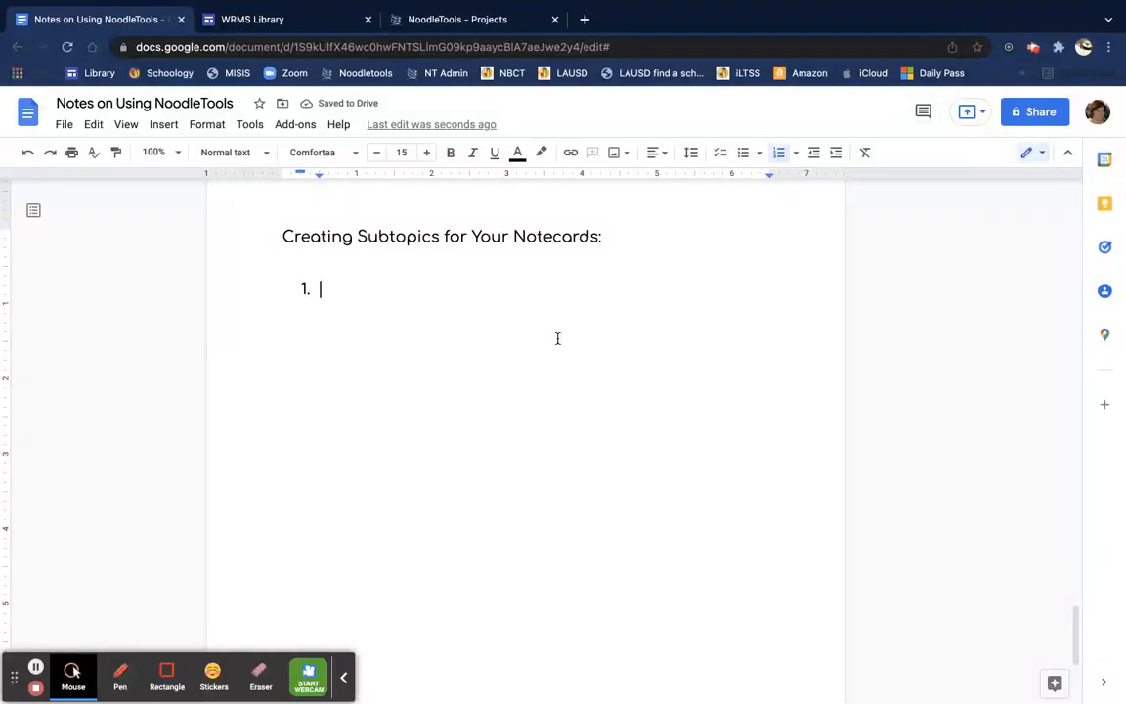
text(Liv)
key(BackSpace)
text(fe b)
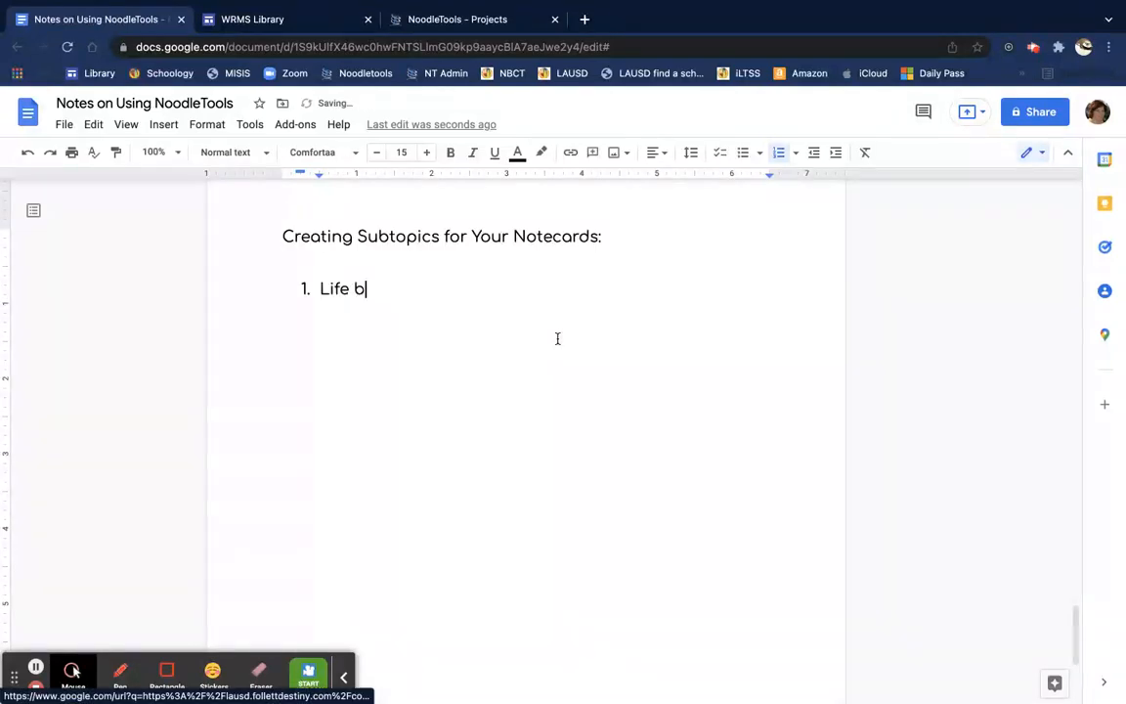
text(efore)
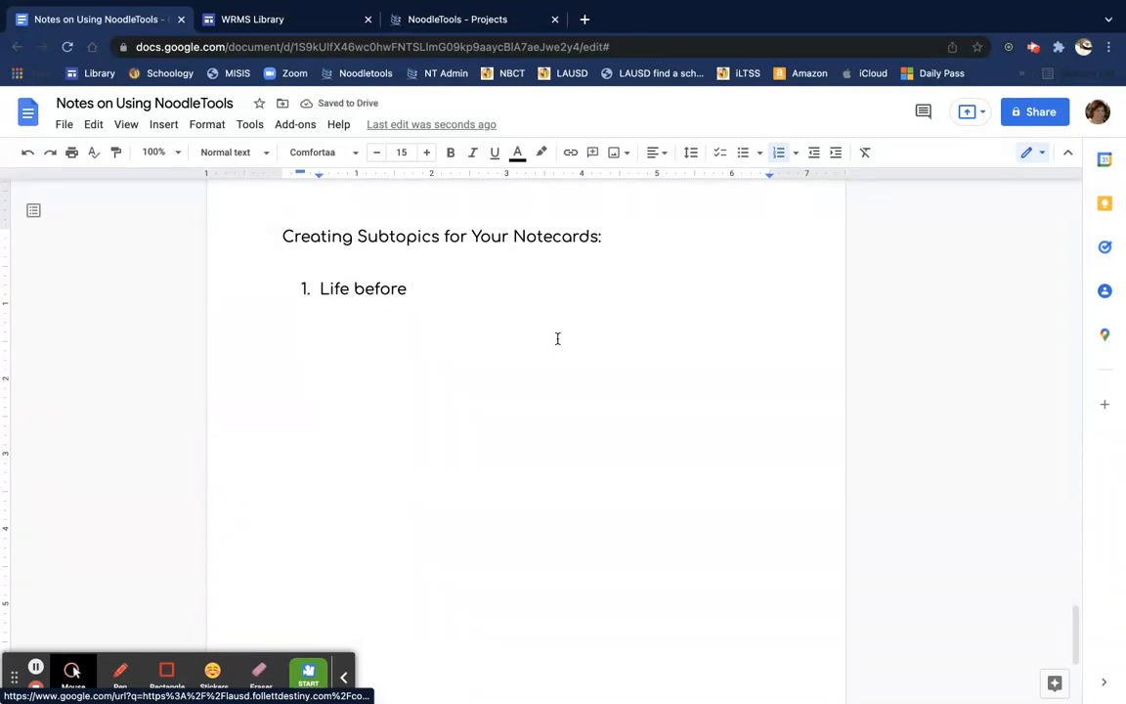
text(Being a )
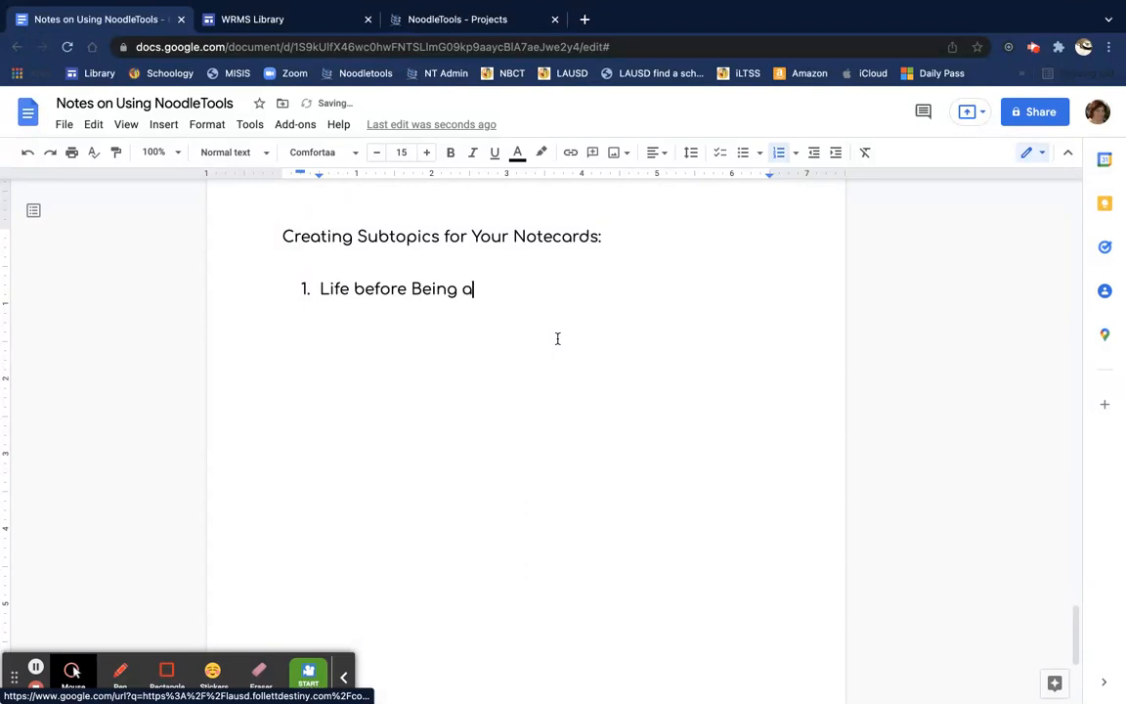
text(Chef)
click(363, 289)
key(BackSpace)
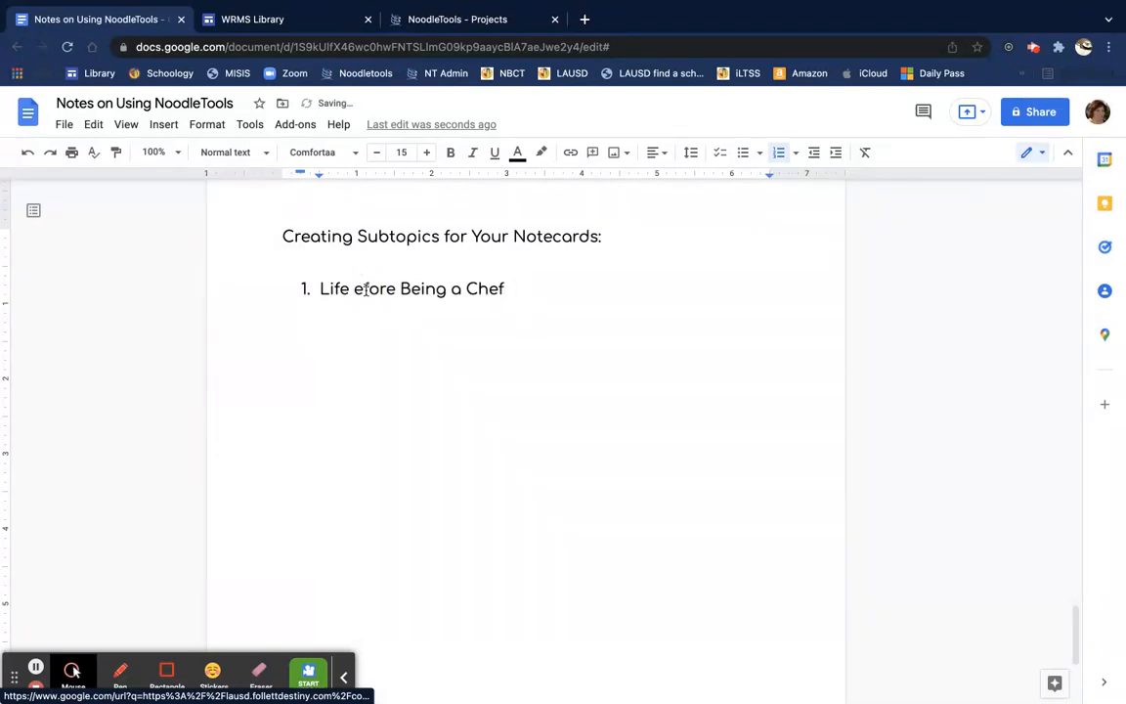
text(B)
click(539, 294)
Step: Add "Life as a Chef" and "Achievements" as the second and third items of the numbered list
key(Return)
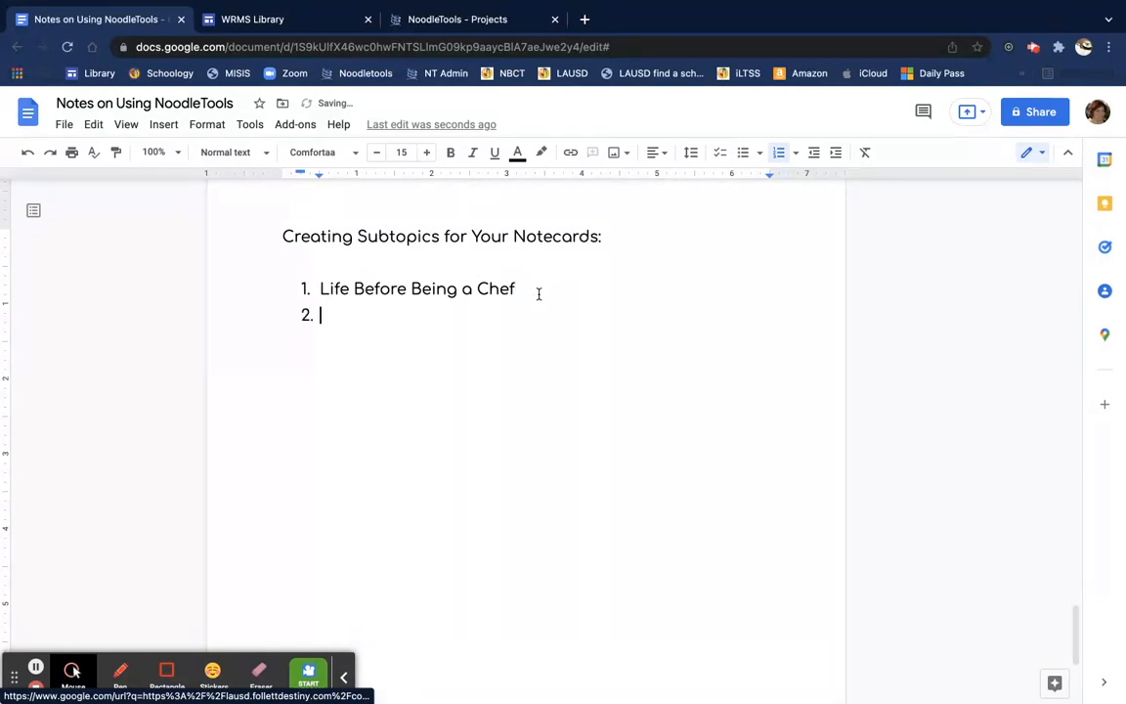
text(Life as a Chef)
key(Return)
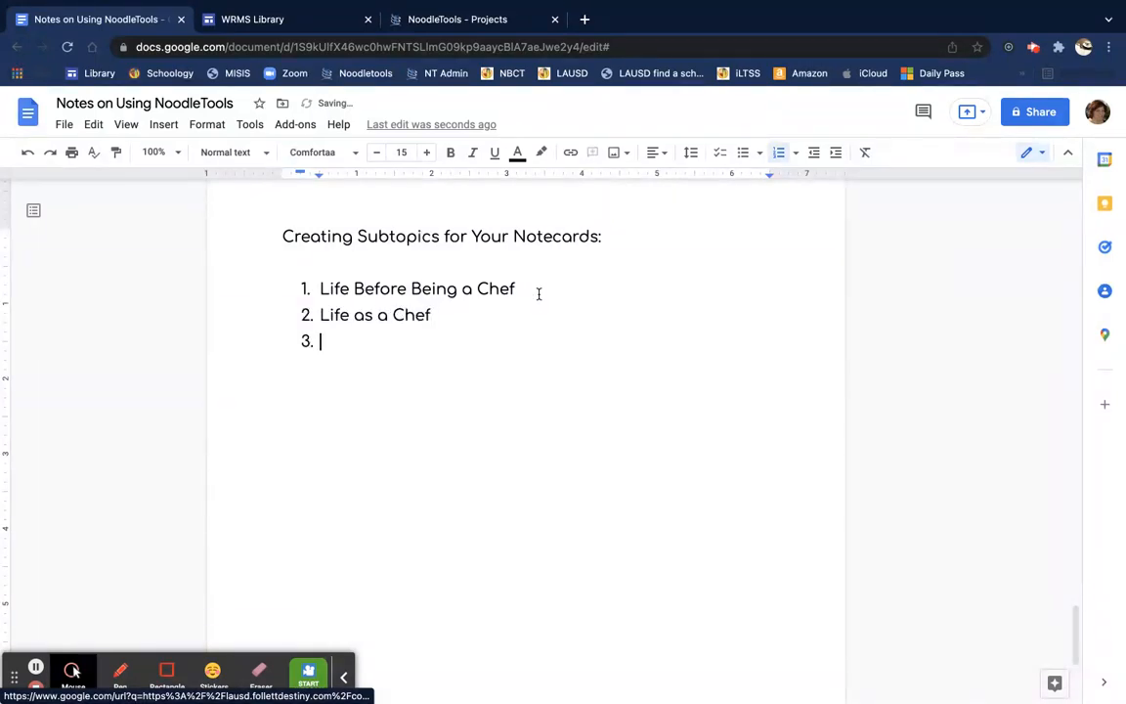
text(Achievements)
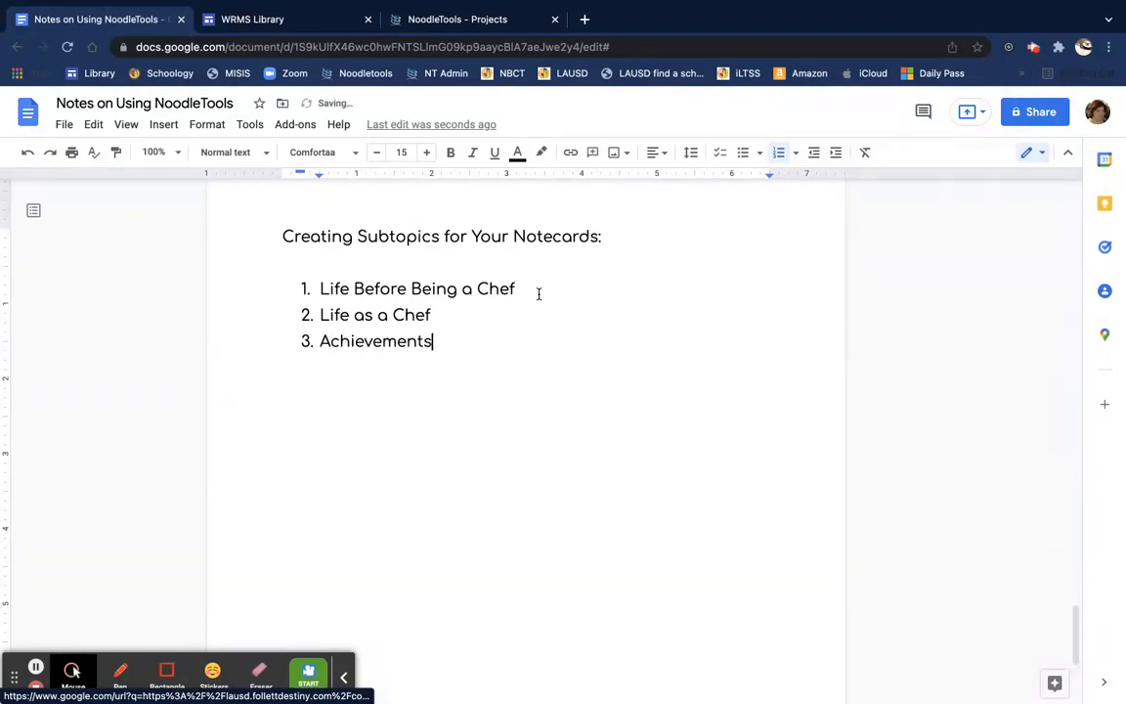
Step: Add "Influence on the World" and "Media" as the fourth and fifth items of the numbered list
key(Return)
text(Influence on the)
text(W)
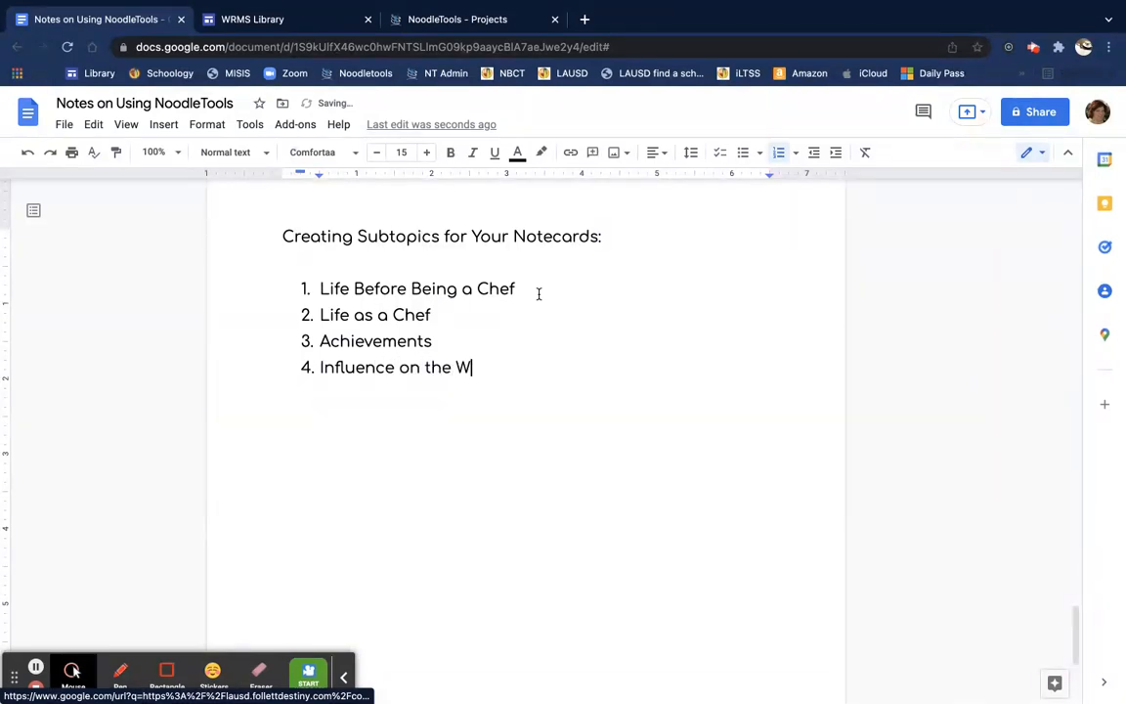
text(olld)
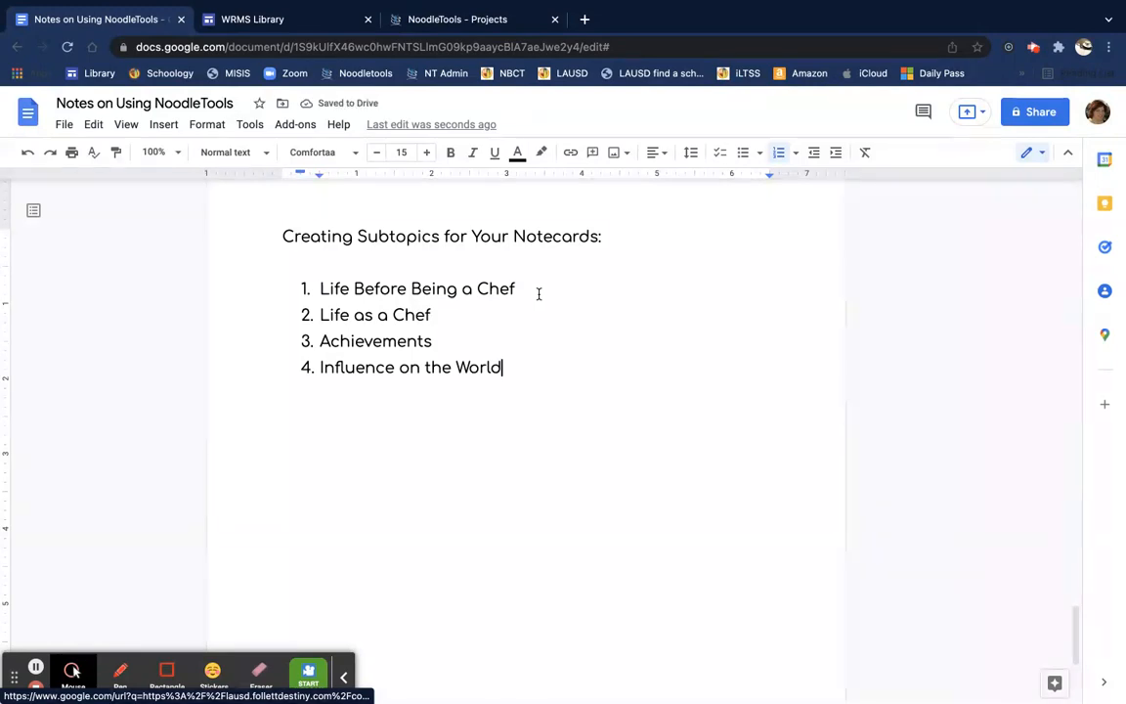
key(Return)
text(Media)
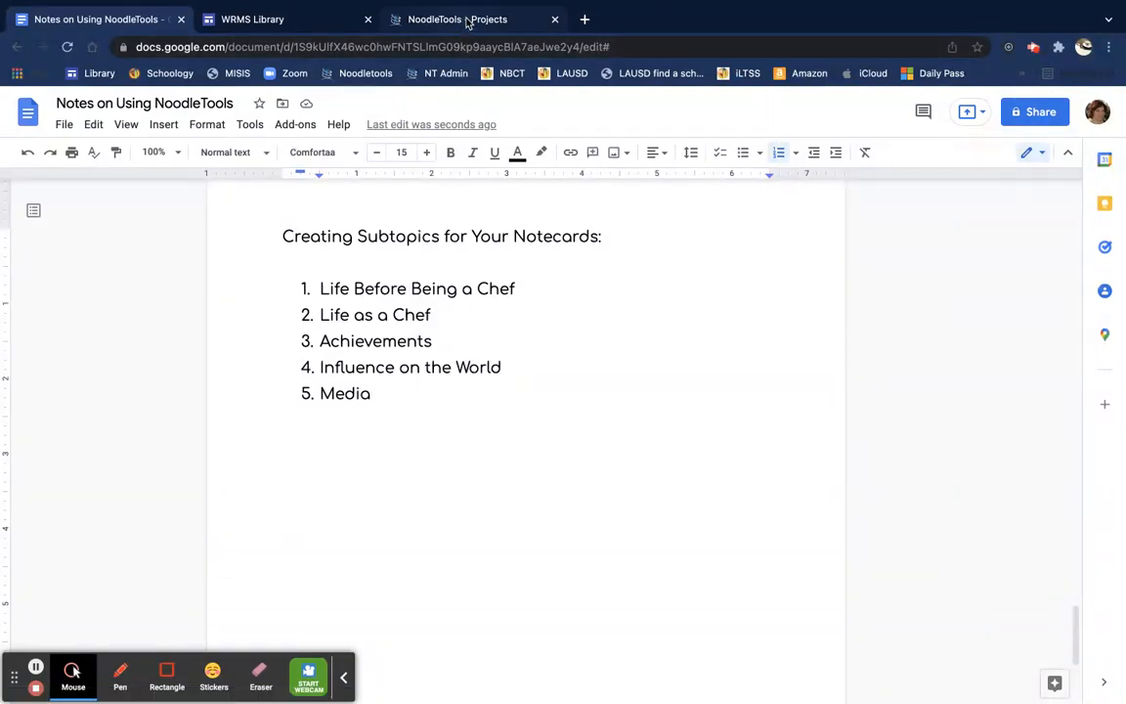
Step: Switch to NoodleTools, open the notecards of the Julia Child project and show the outline beside them
click(422, 19)
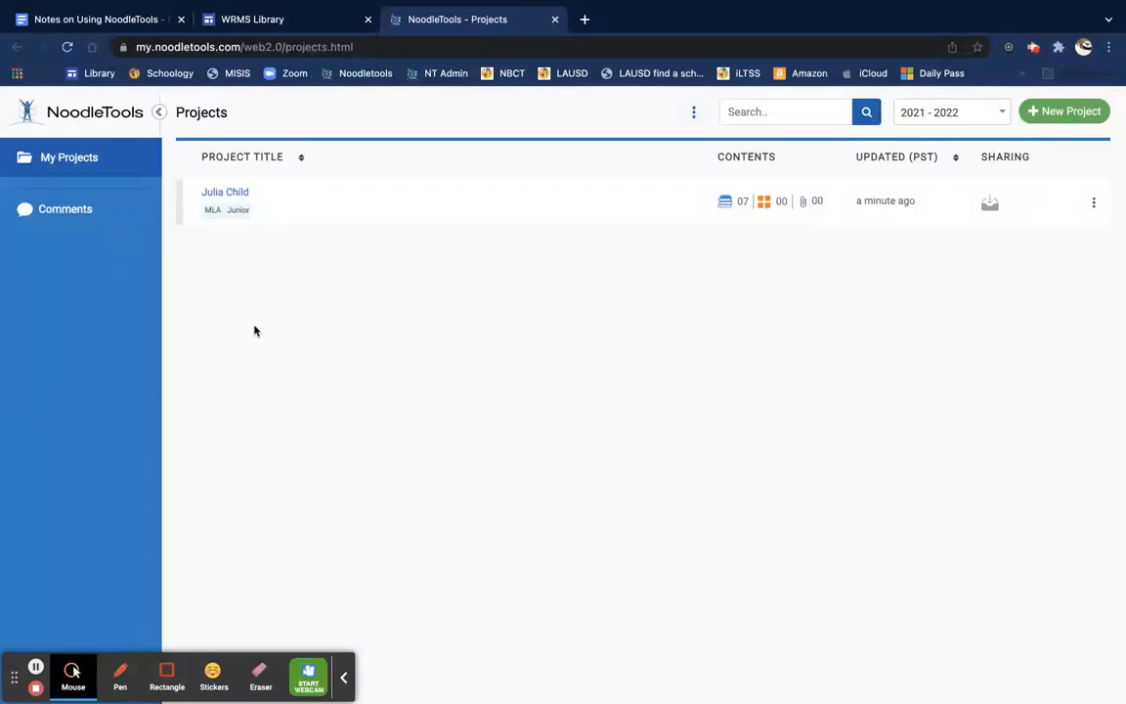
click(228, 195)
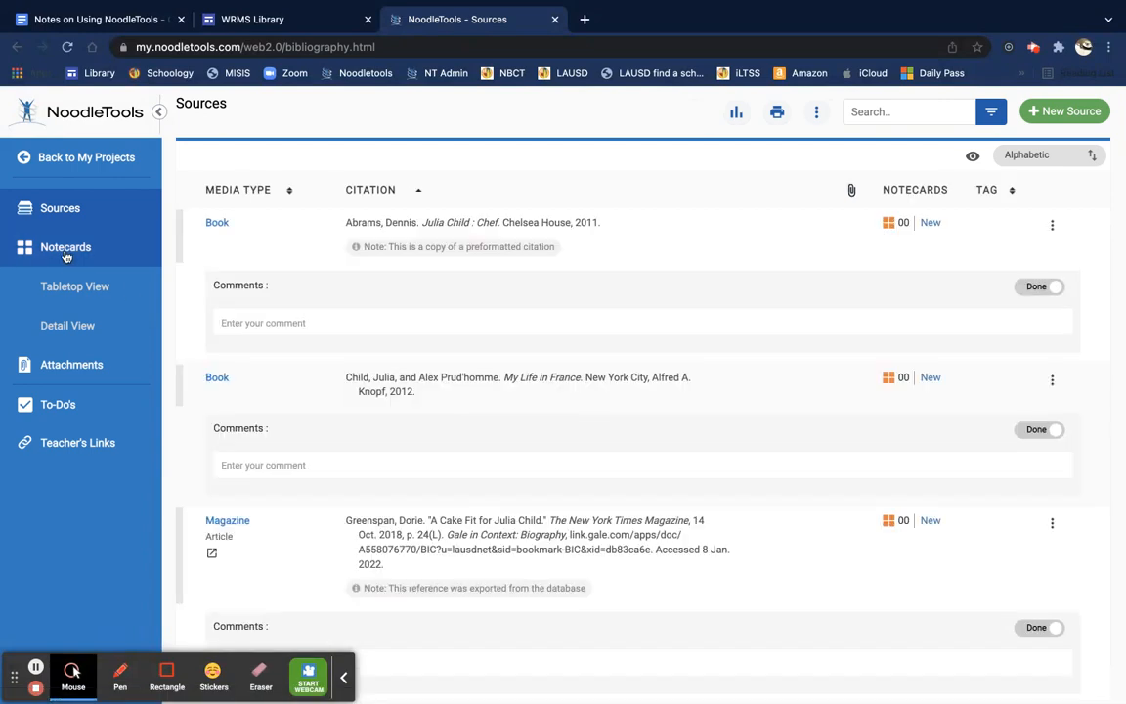
click(66, 248)
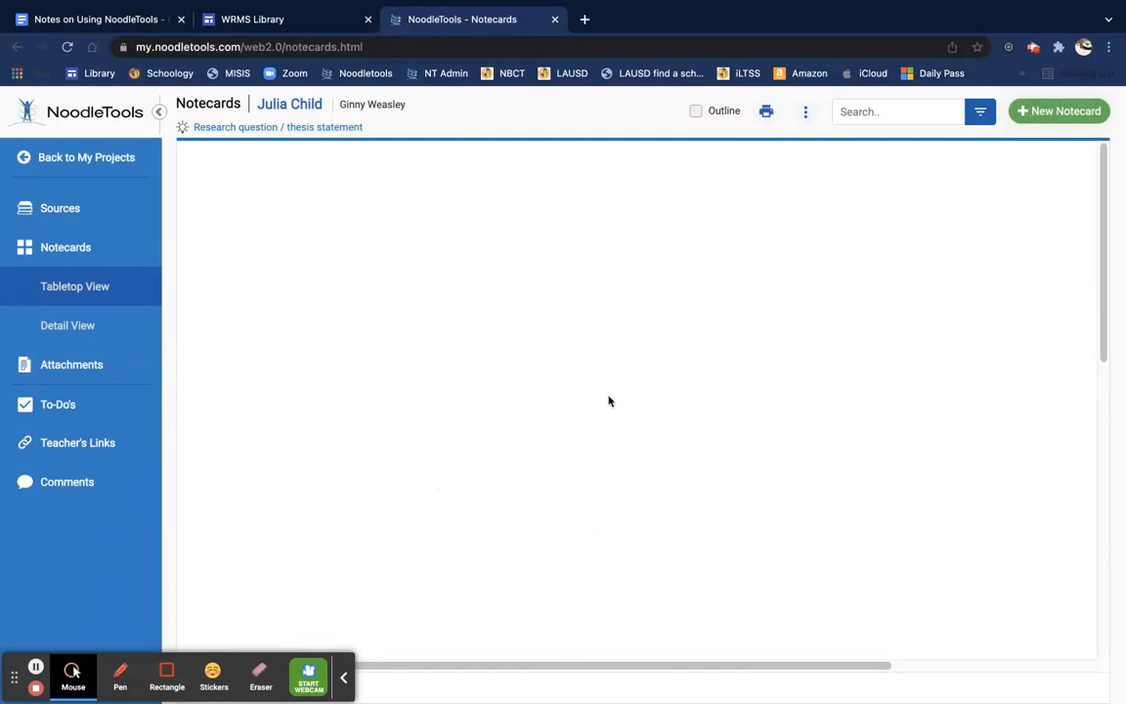
click(695, 111)
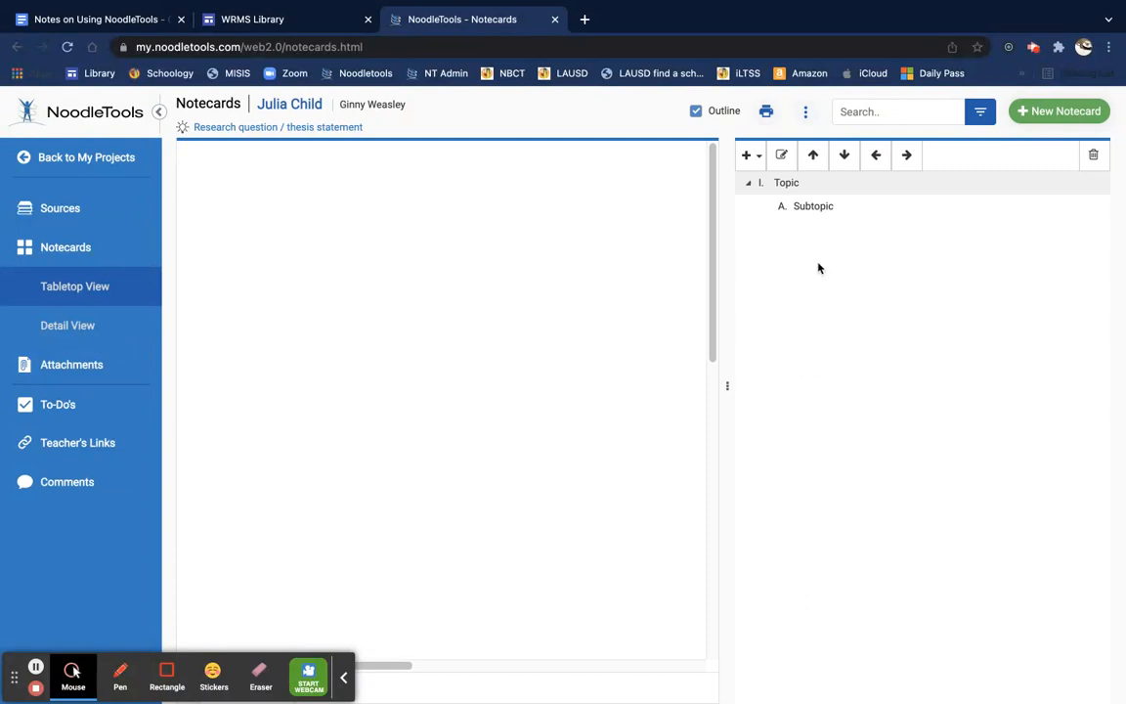
Step: Rename the placeholder topic in the outline to "Life Before Being a Chef"
click(788, 183)
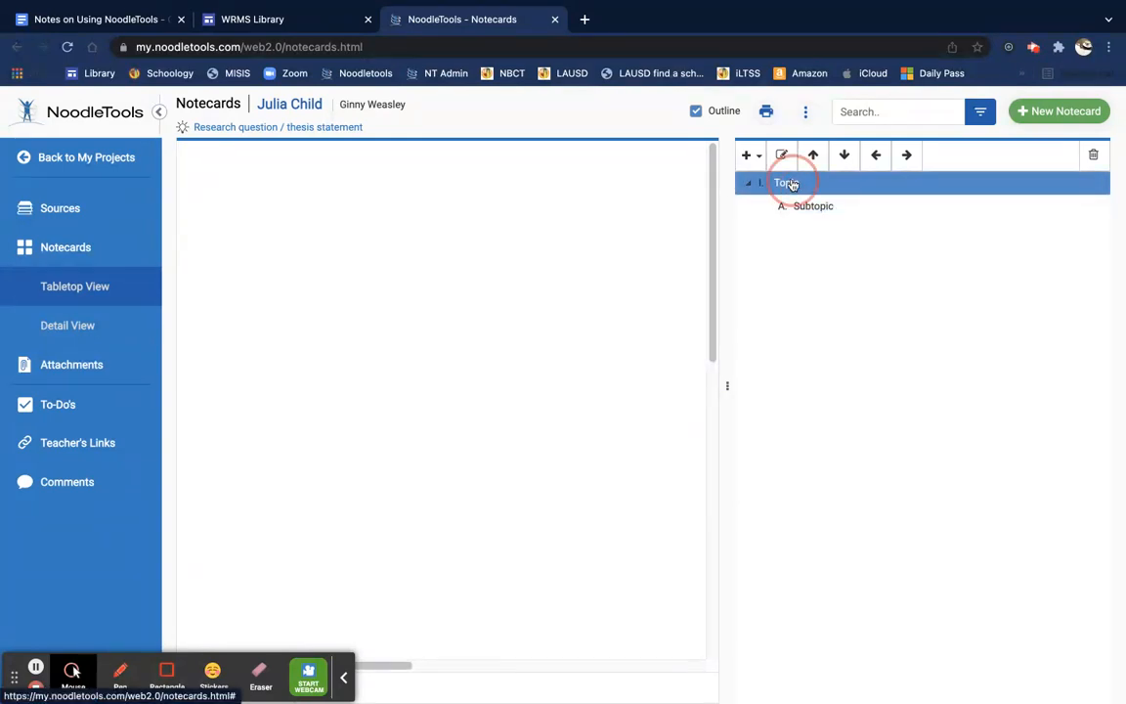
click(788, 183)
text(Life Before Being a Chef)
click(799, 211)
click(807, 238)
Step: Promote the placeholder subtopic to a main topic and name it "Life as a Chef"
click(810, 211)
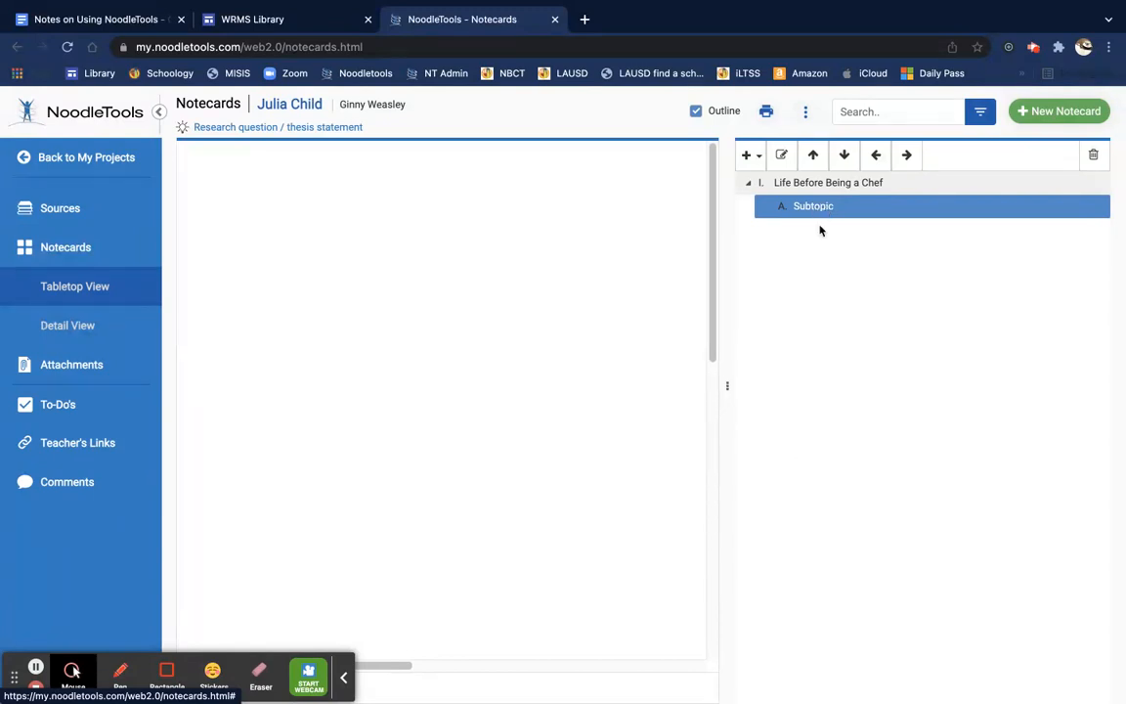
click(876, 155)
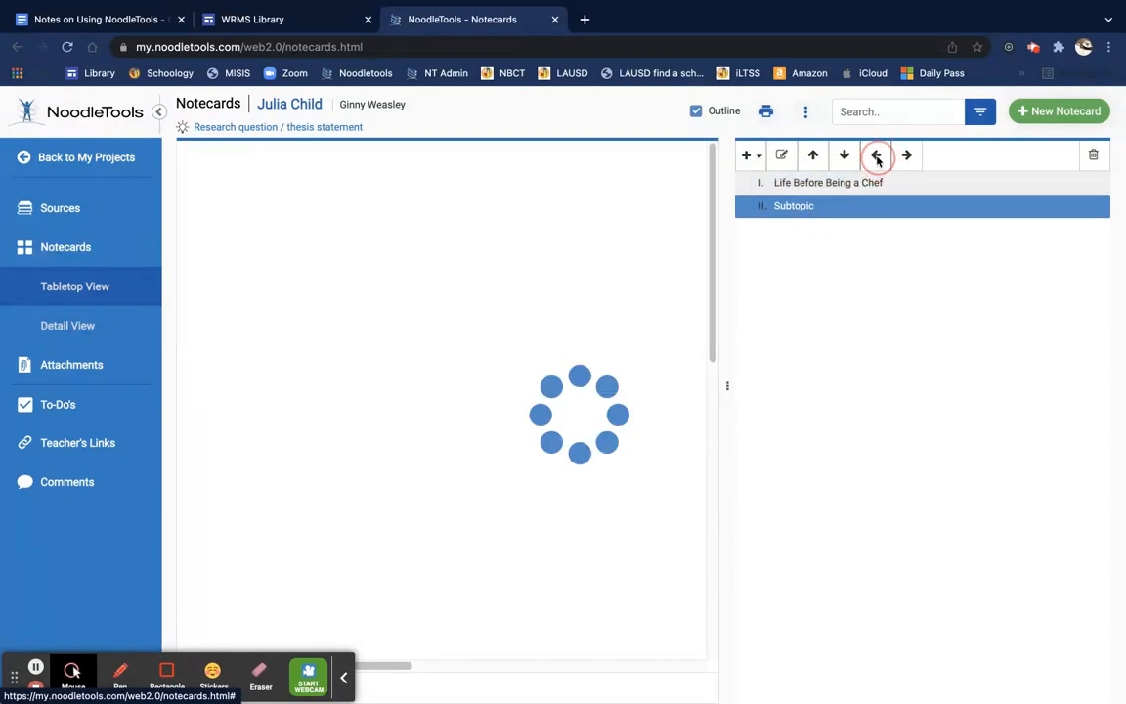
click(794, 204)
text(LIf)
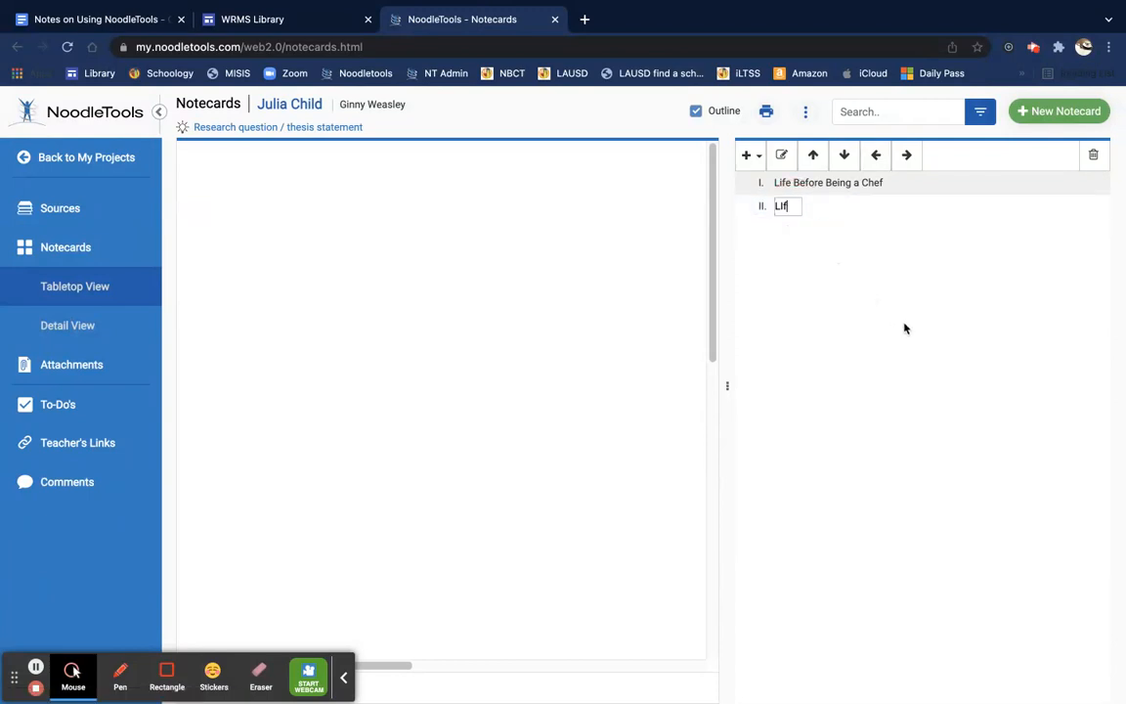
text(e as a Chef)
click(781, 206)
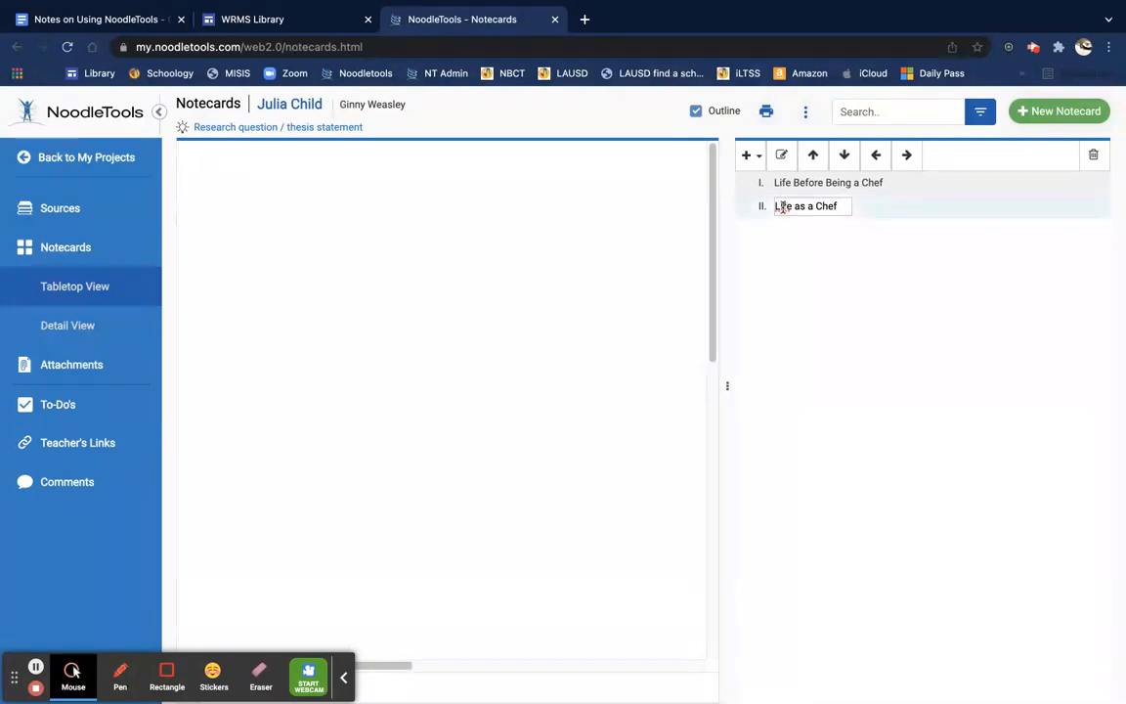
key(BackSpace)
text(i)
click(793, 261)
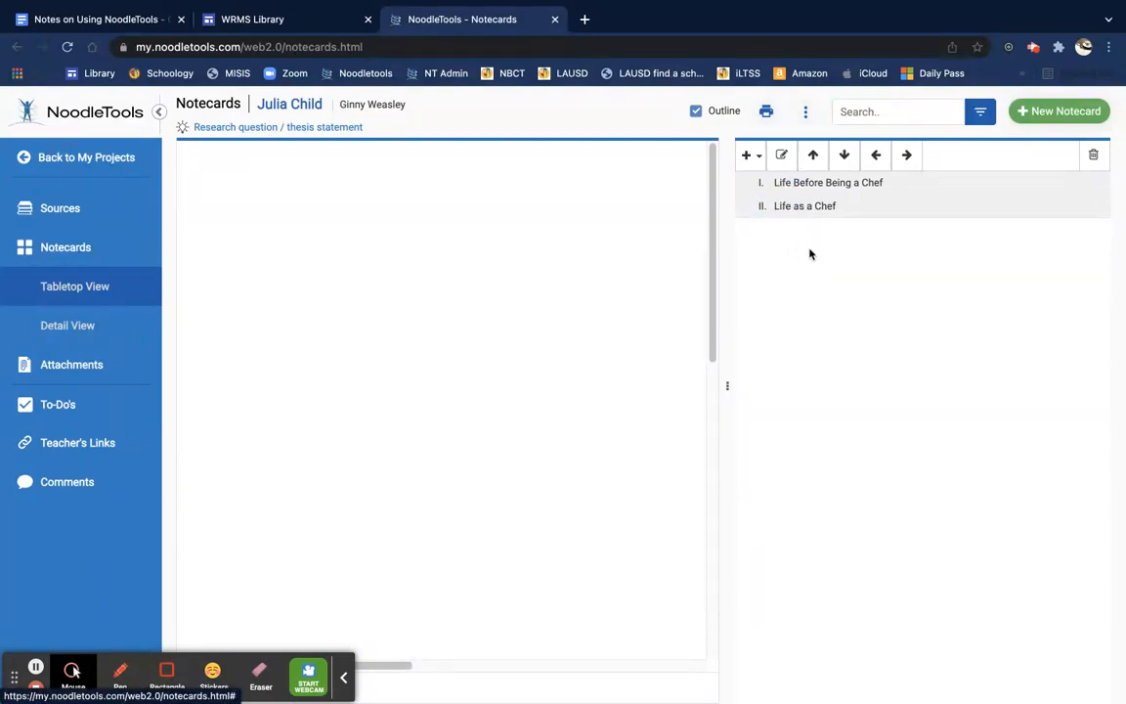
Step: Add a third main topic named "Achievements" to the outline
click(749, 154)
click(788, 186)
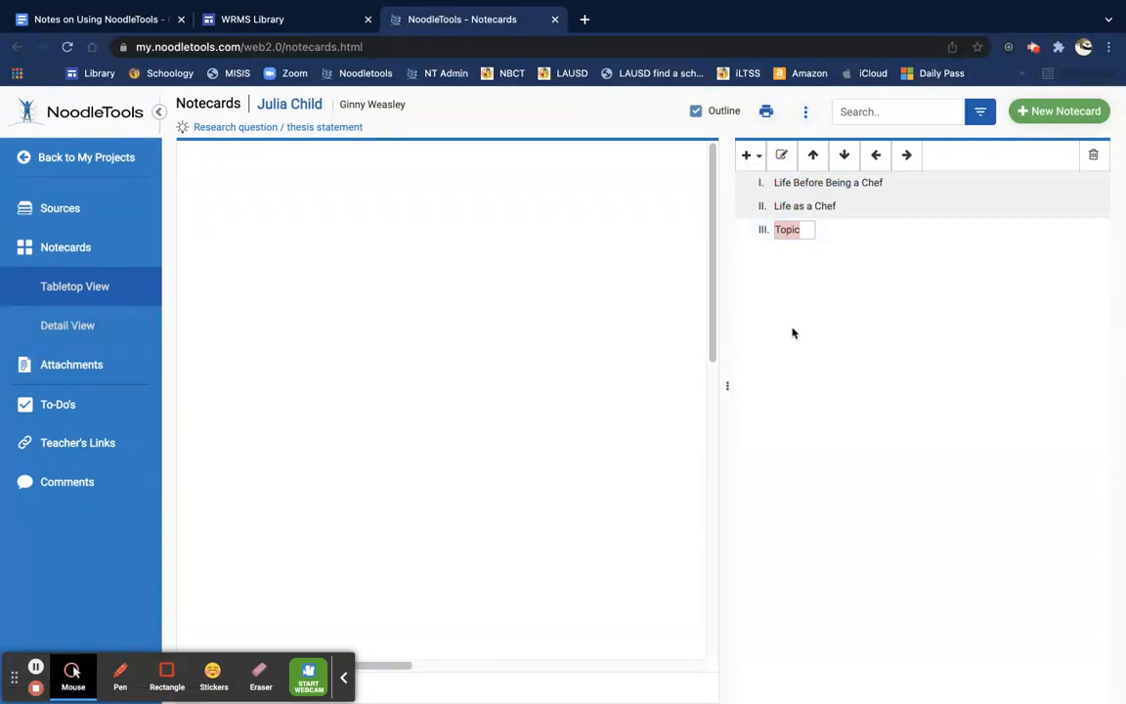
text(Achievements)
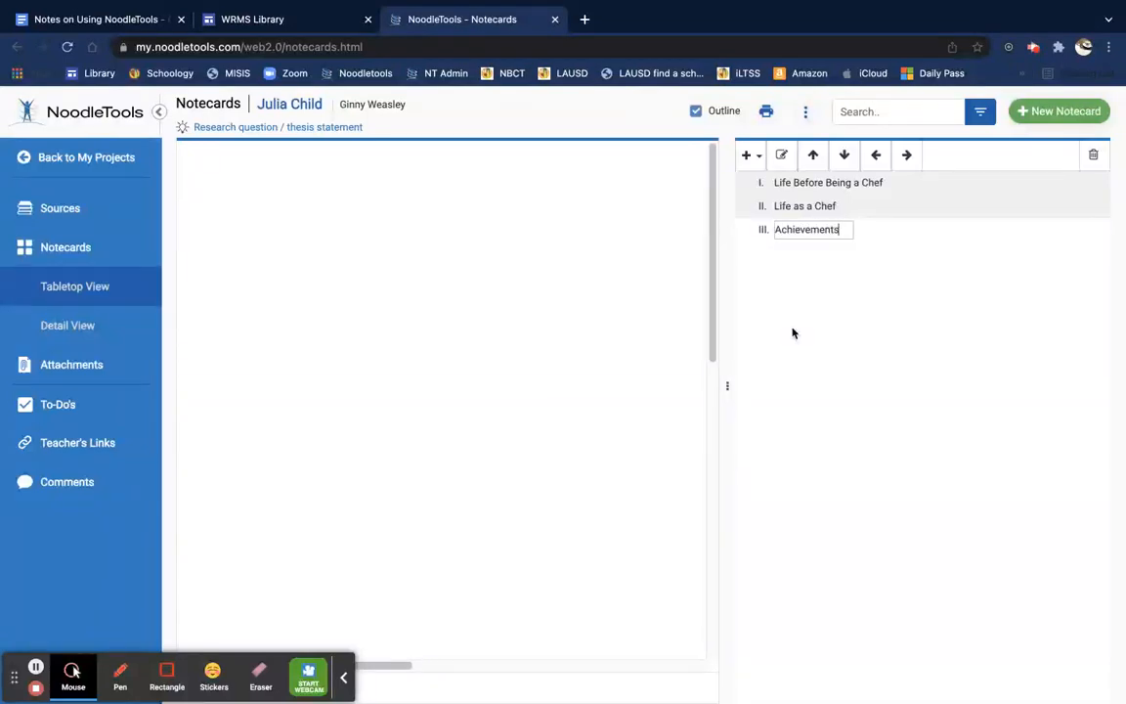
key(Return)
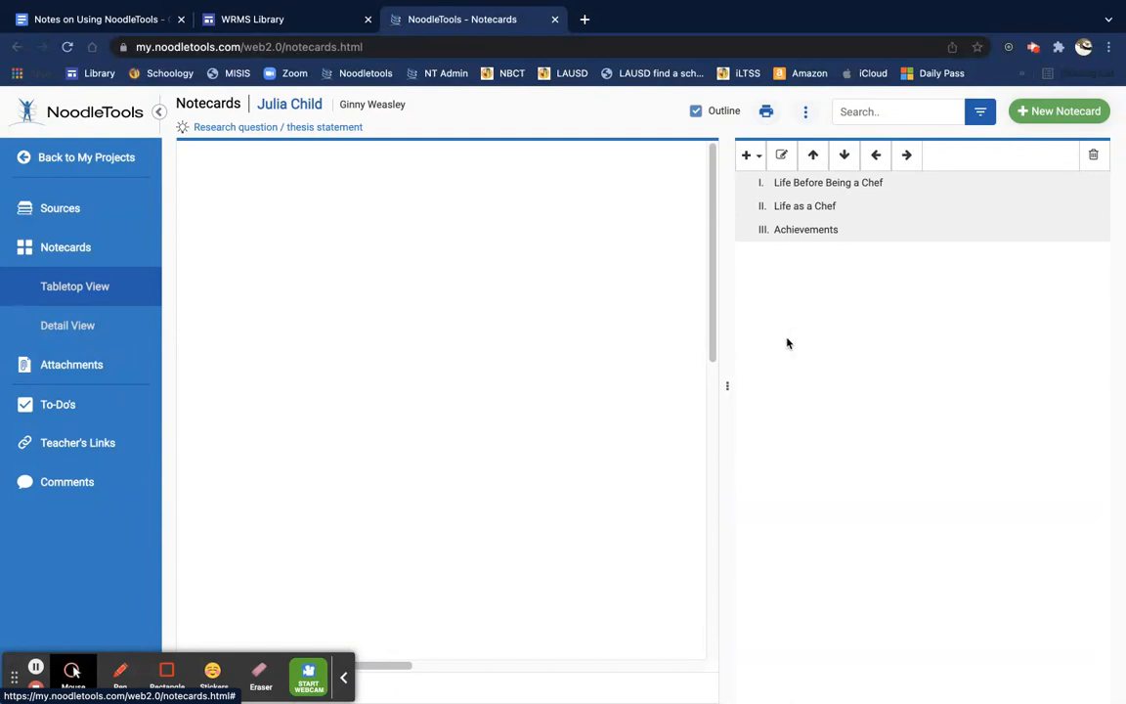
Step: Add a fourth main topic named "Influence on the World" to the outline
click(751, 156)
click(758, 187)
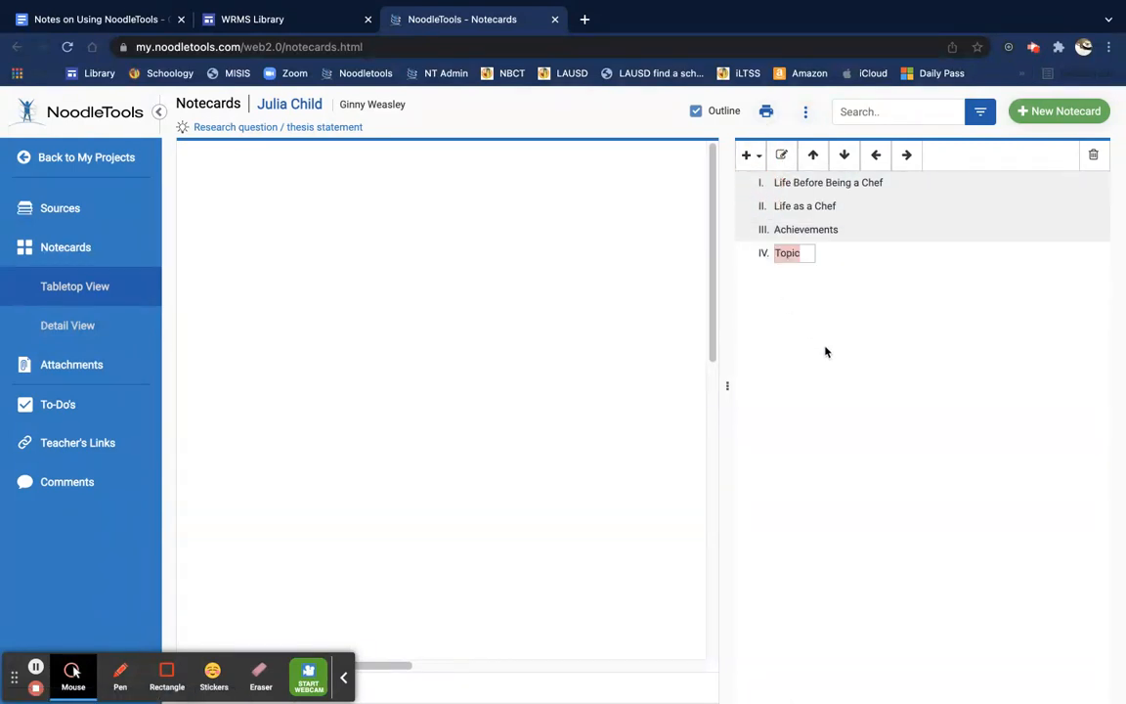
text(Influence on the World)
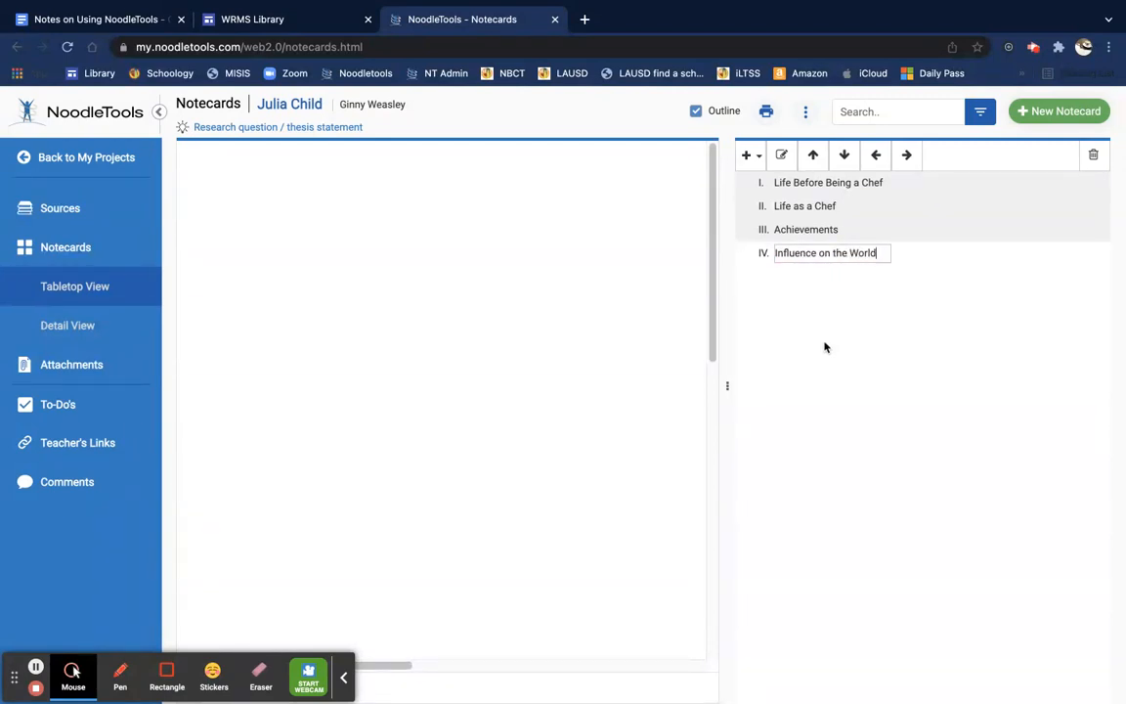
key(Return)
Step: Add a fifth main topic named "Media" to the outline
click(747, 155)
click(749, 182)
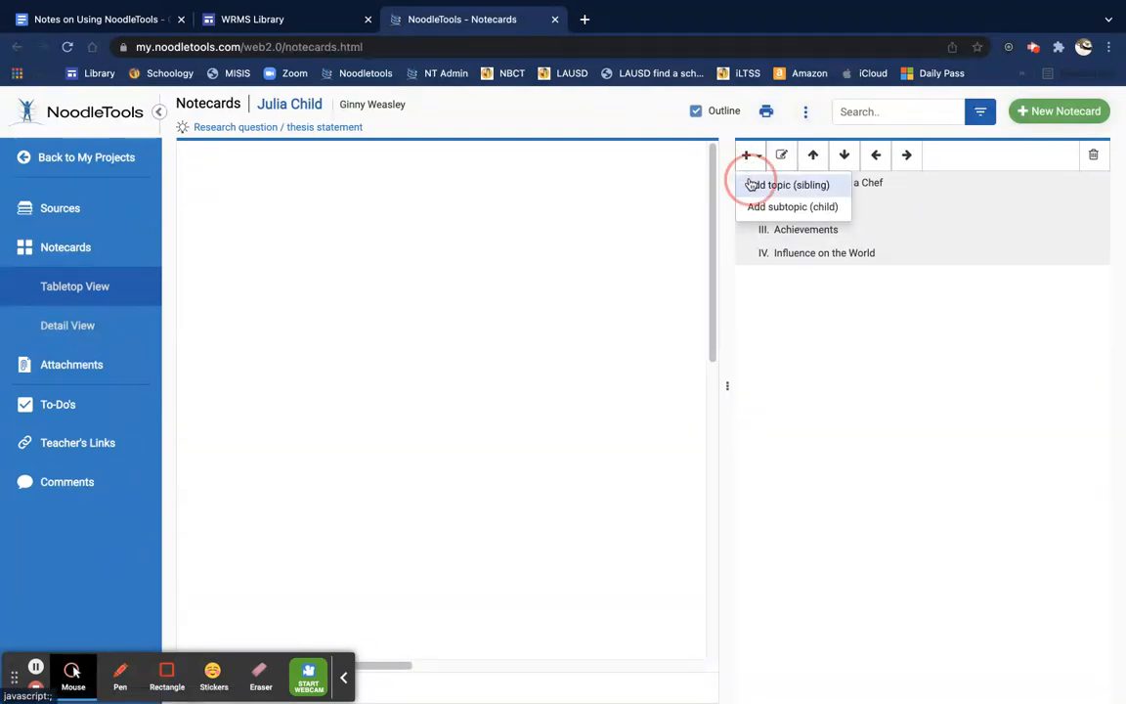
text(Media)
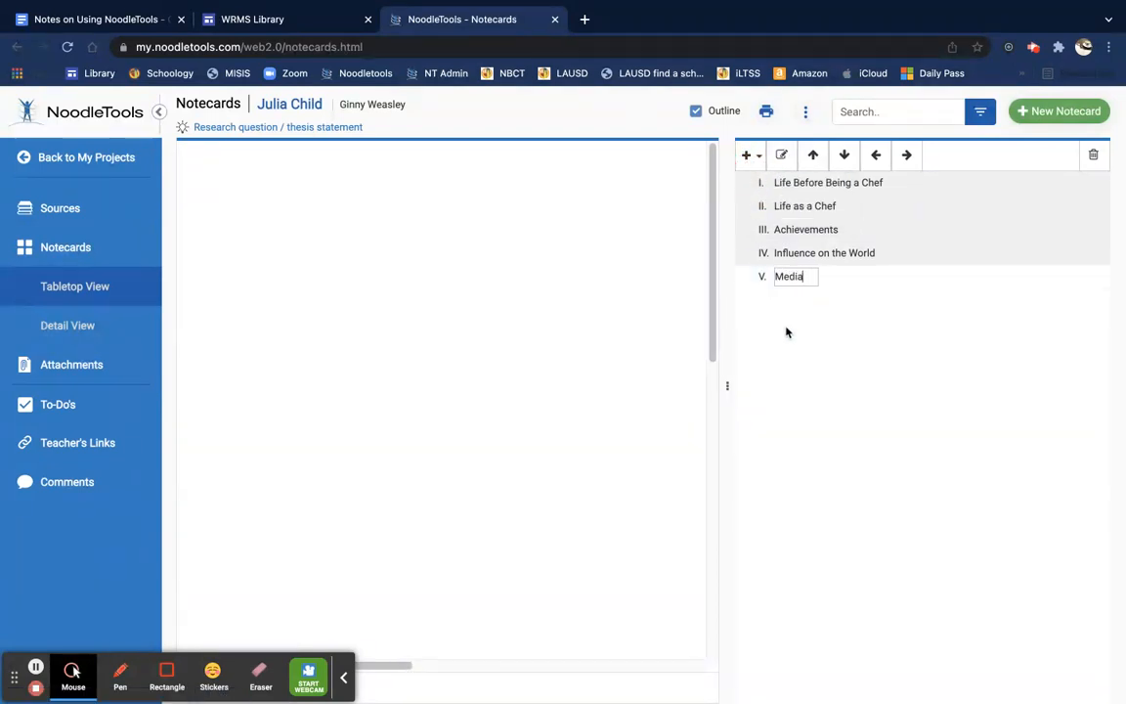
key(Return)
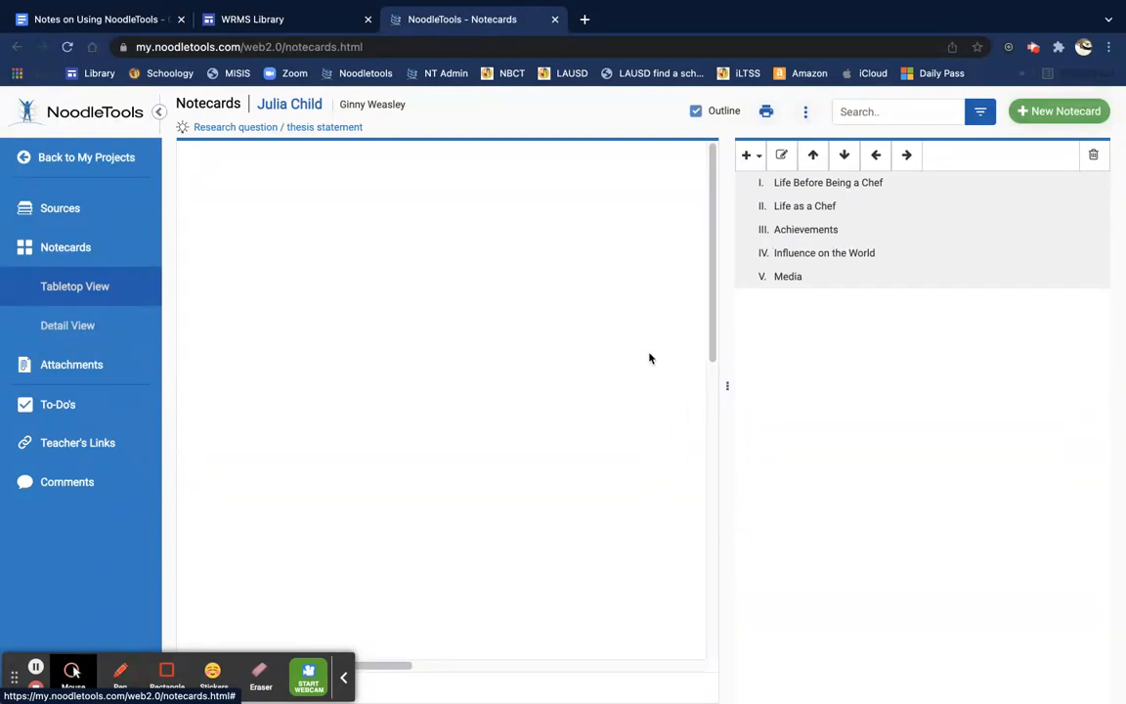
Step: Open the project's sources and look through the list of citations
click(58, 210)
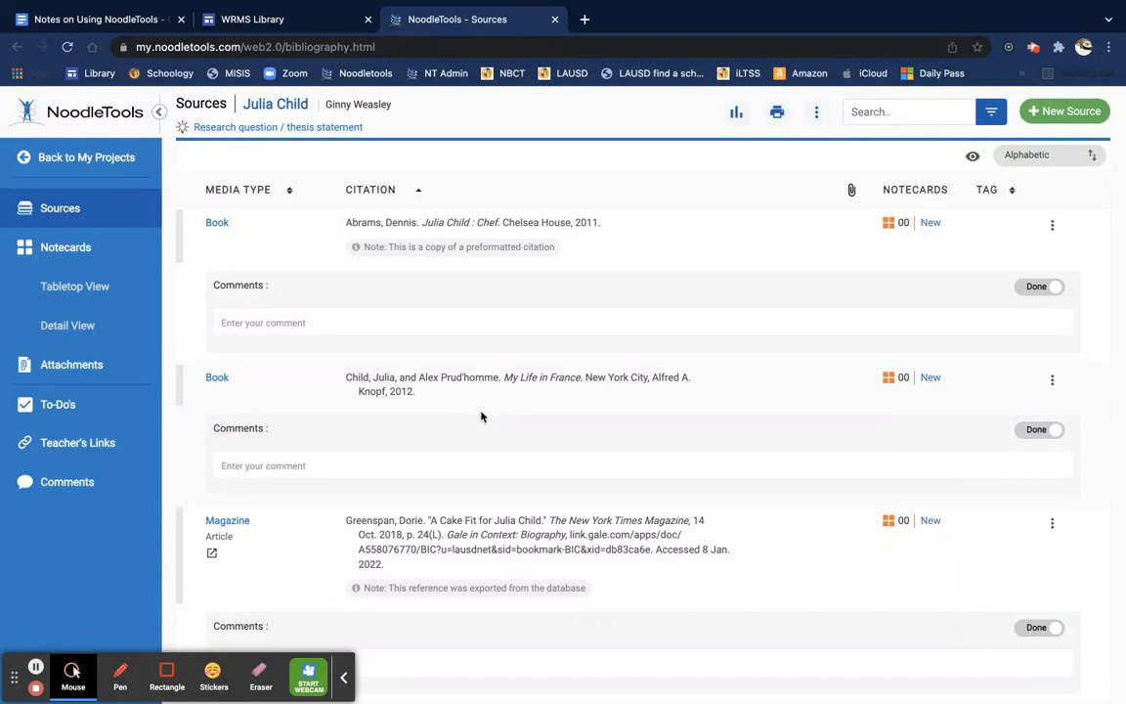
scroll(481, 416, down, 5)
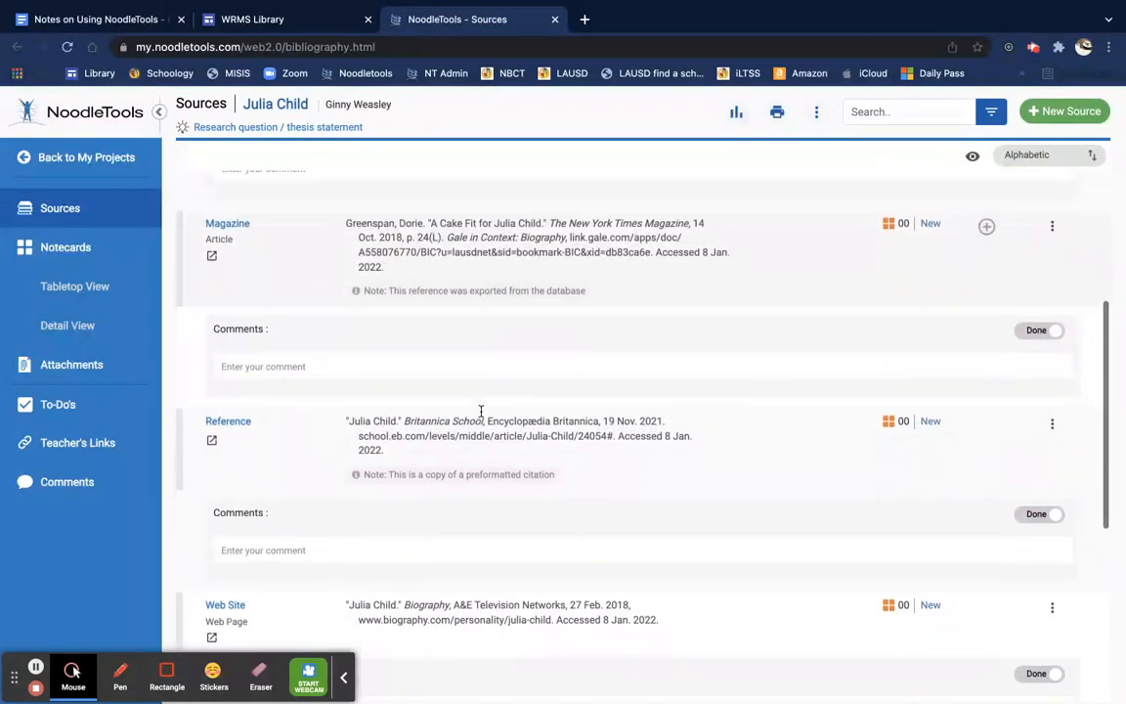
scroll(481, 410, up, 1)
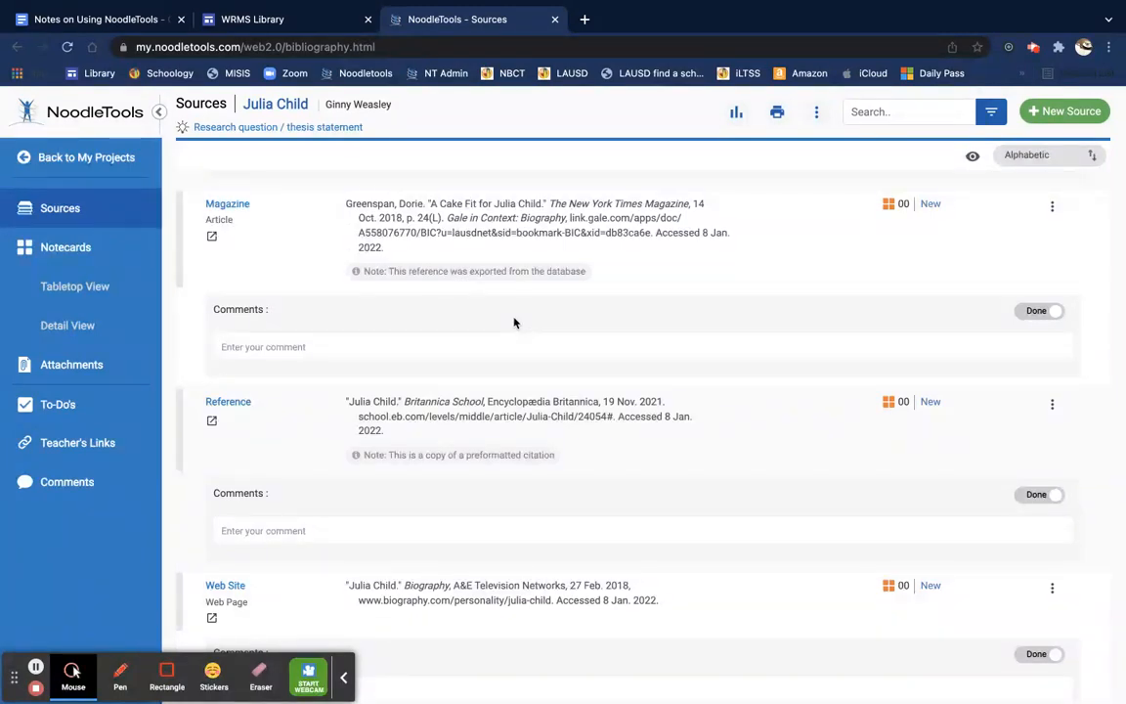
scroll(515, 323, down, 3)
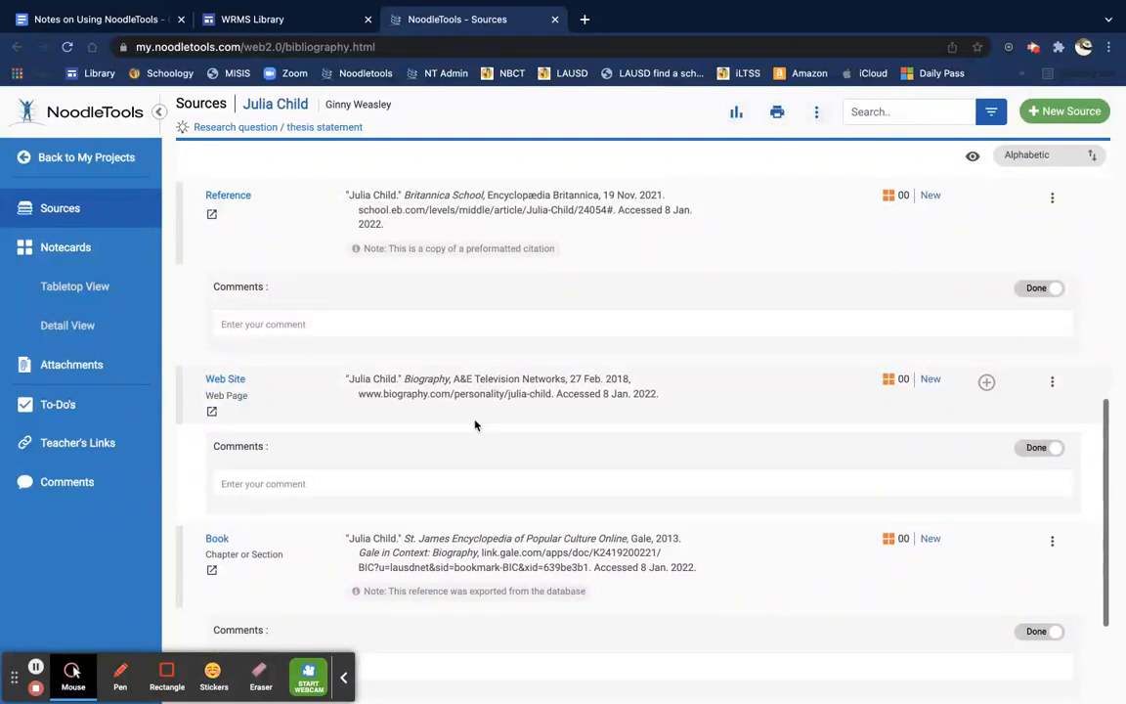
scroll(476, 425, down, 2)
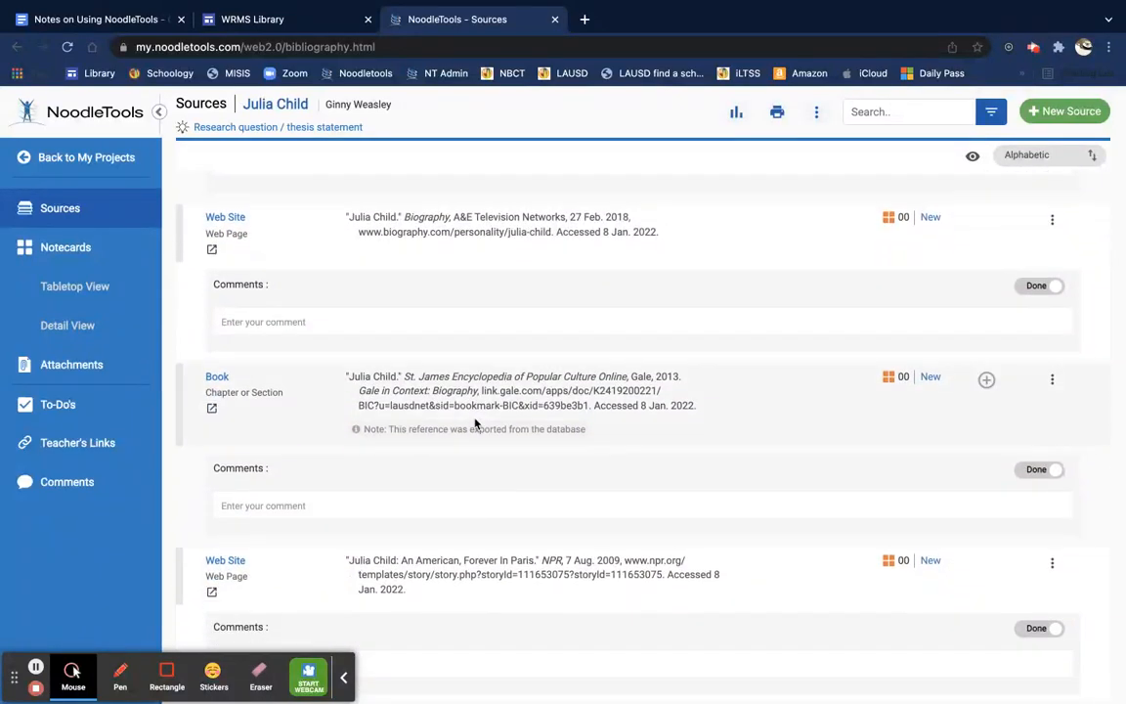
Step: Open the online Gale article linked from the St. James Encyclopedia of Popular Culture Online citation and go to its section on her teenage years
scroll(475, 423, up, 1)
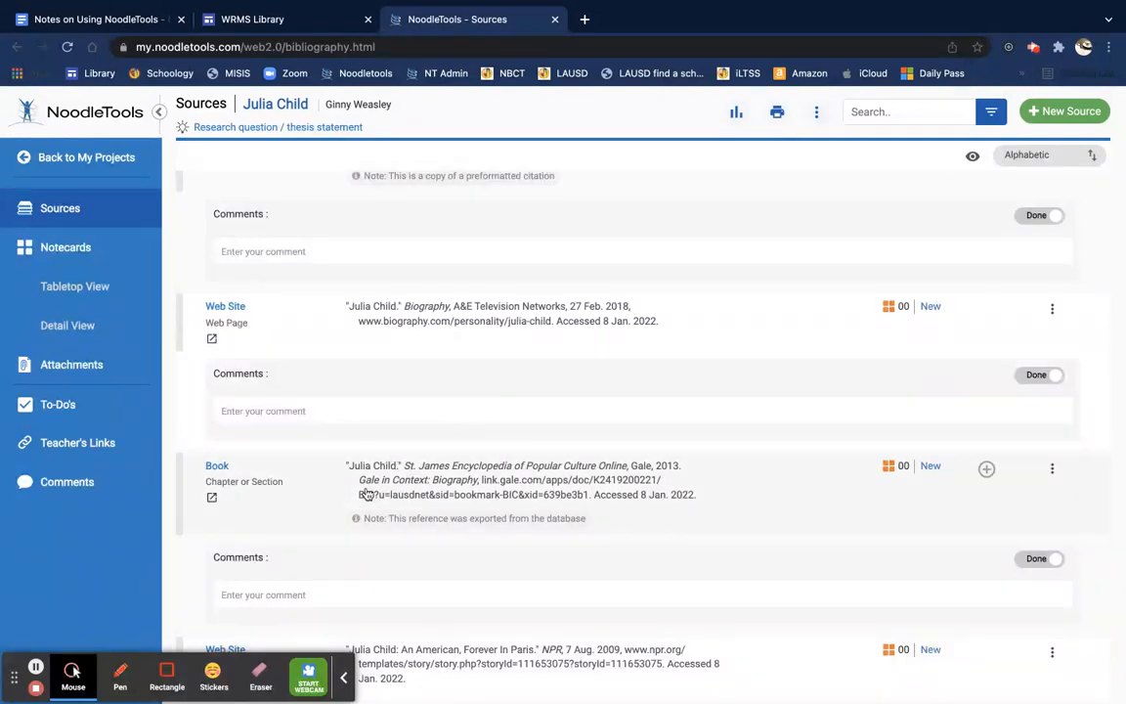
click(212, 500)
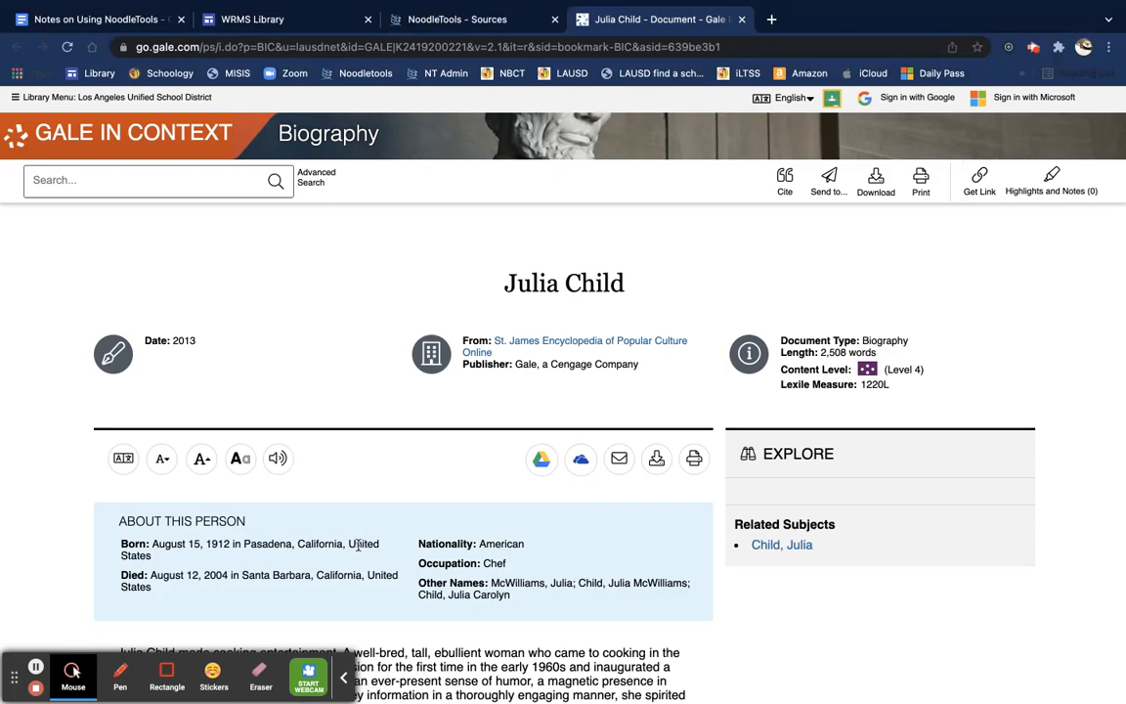
scroll(406, 427, down, 3)
scroll(407, 427, down, 2)
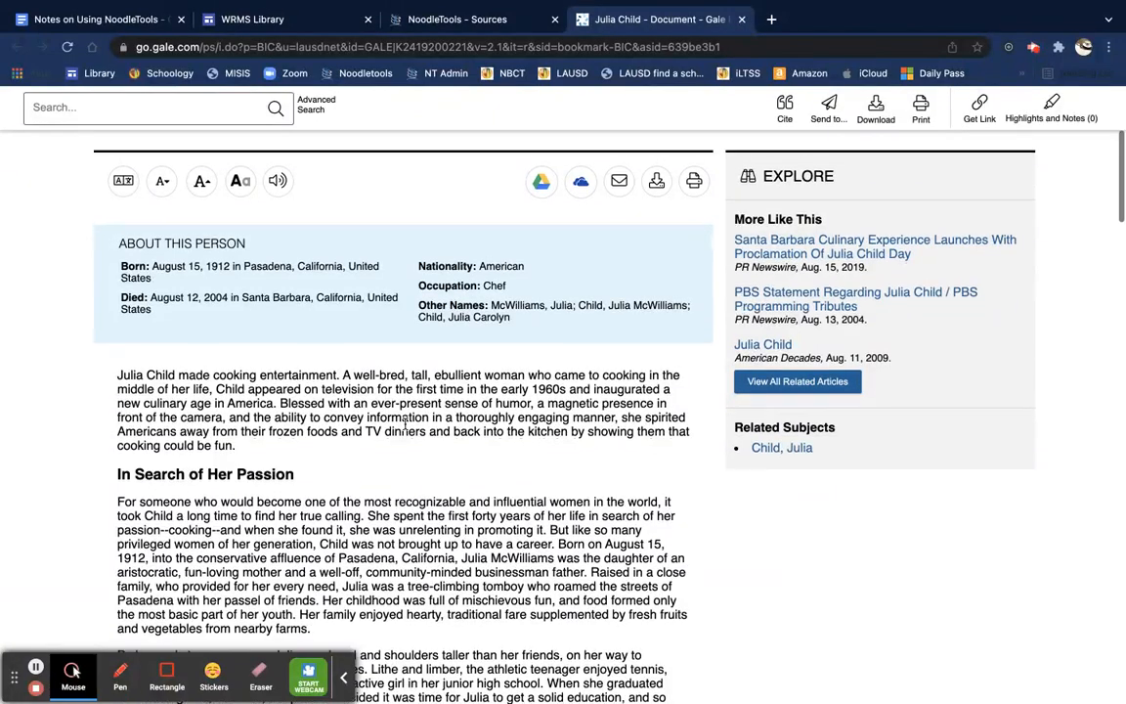
scroll(405, 422, down, 2)
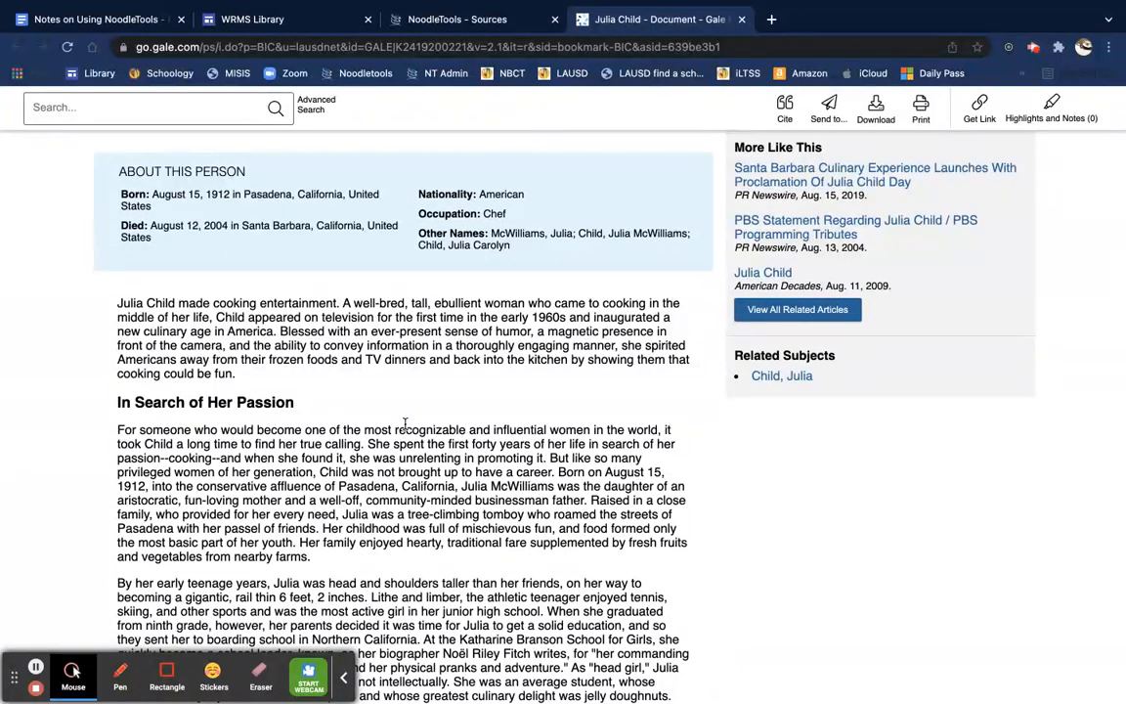
scroll(405, 423, down, 6)
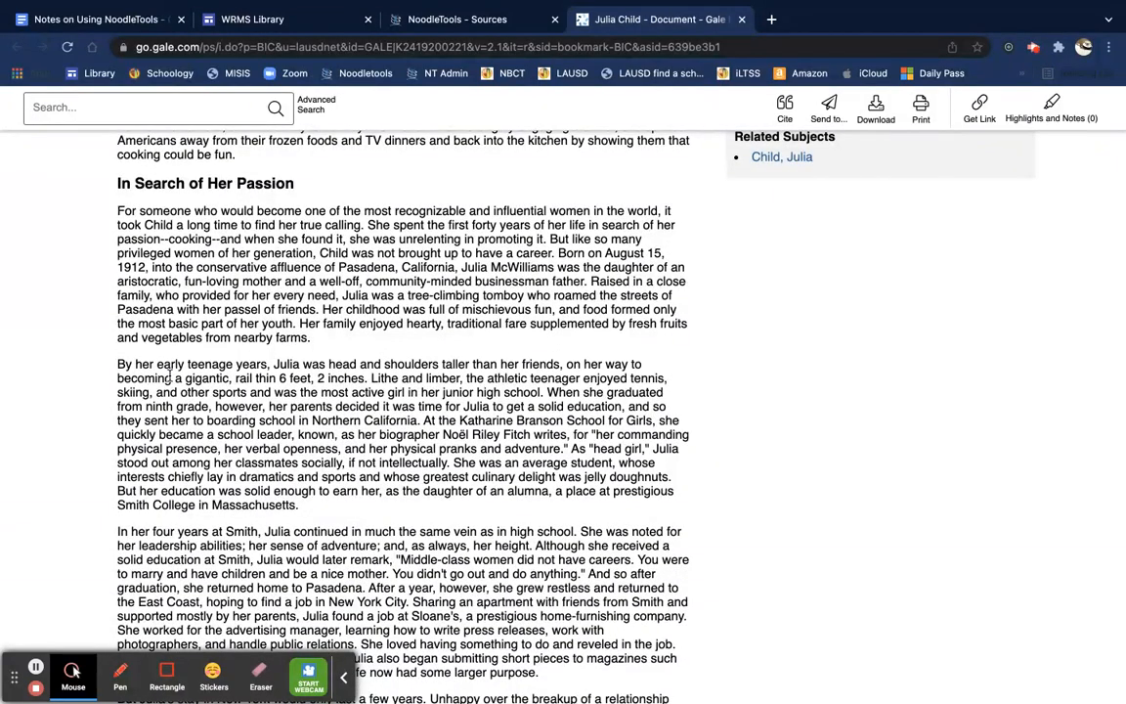
Step: Copy the article paragraph that begins "By her early teenage years" and ends with Smith College in Massachusetts
drag(117, 365, 323, 505)
key(ctrl+c)
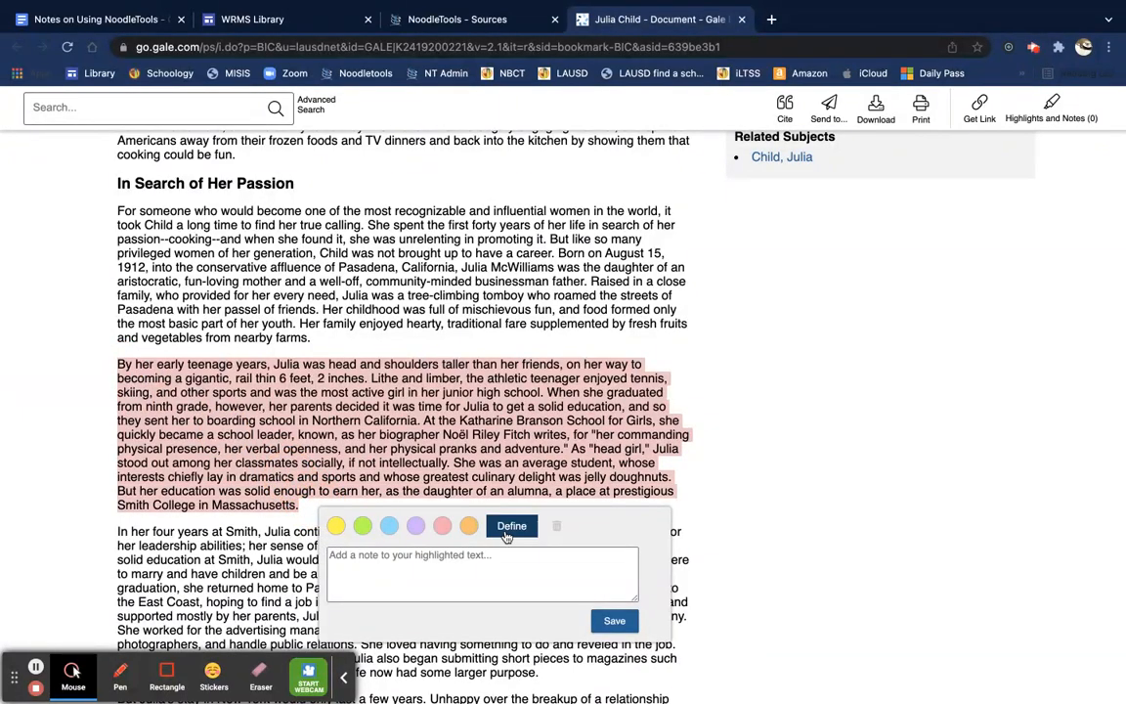
scroll(507, 537, up, 5)
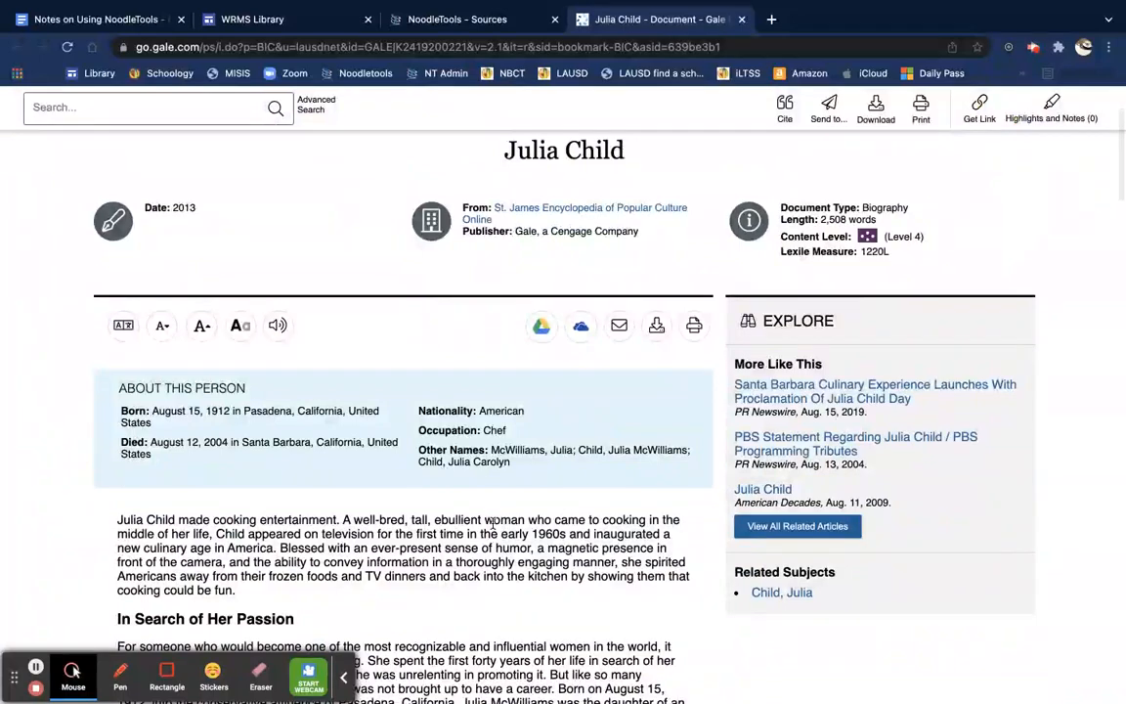
scroll(423, 394, up, 1)
scroll(424, 393, up, 2)
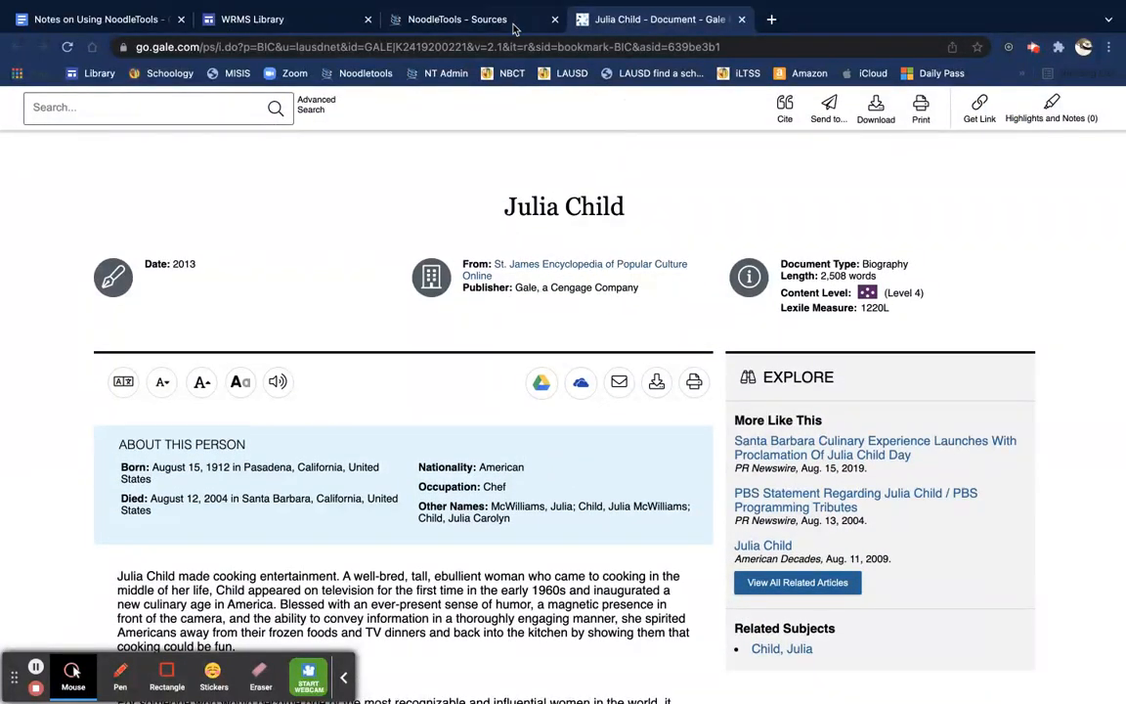
Step: Create a notecard in NoodleTools linked to the St. James Encyclopedia source and paste the copied paragraph as its direct quotation
click(467, 22)
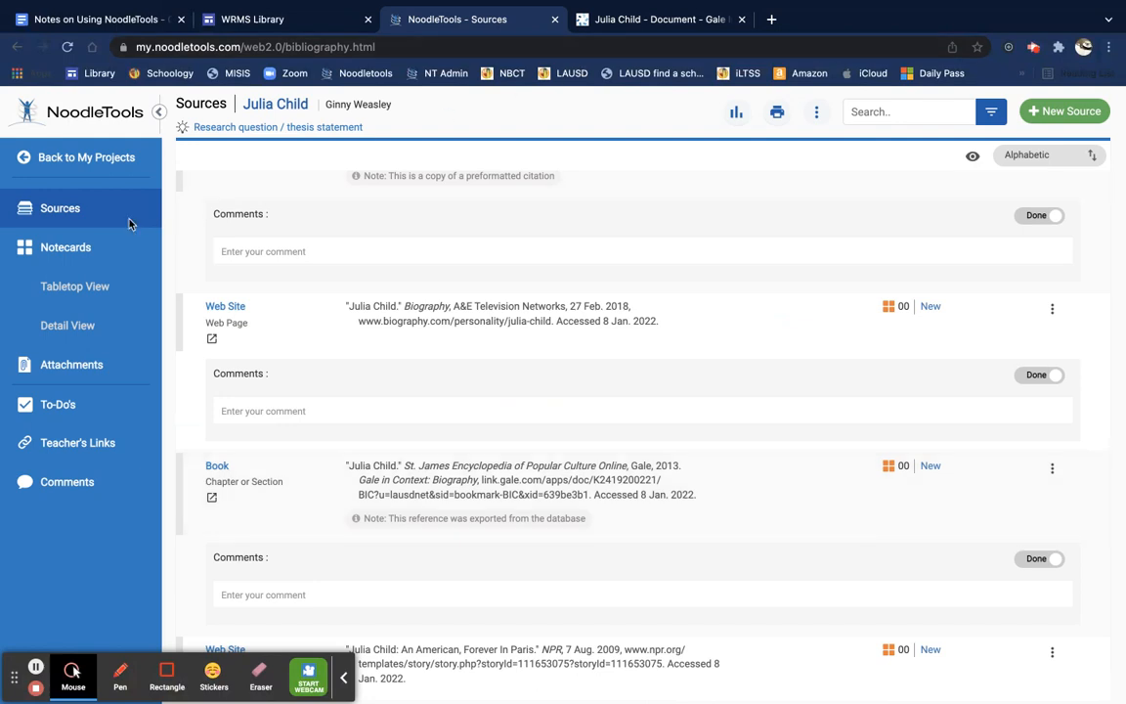
click(74, 248)
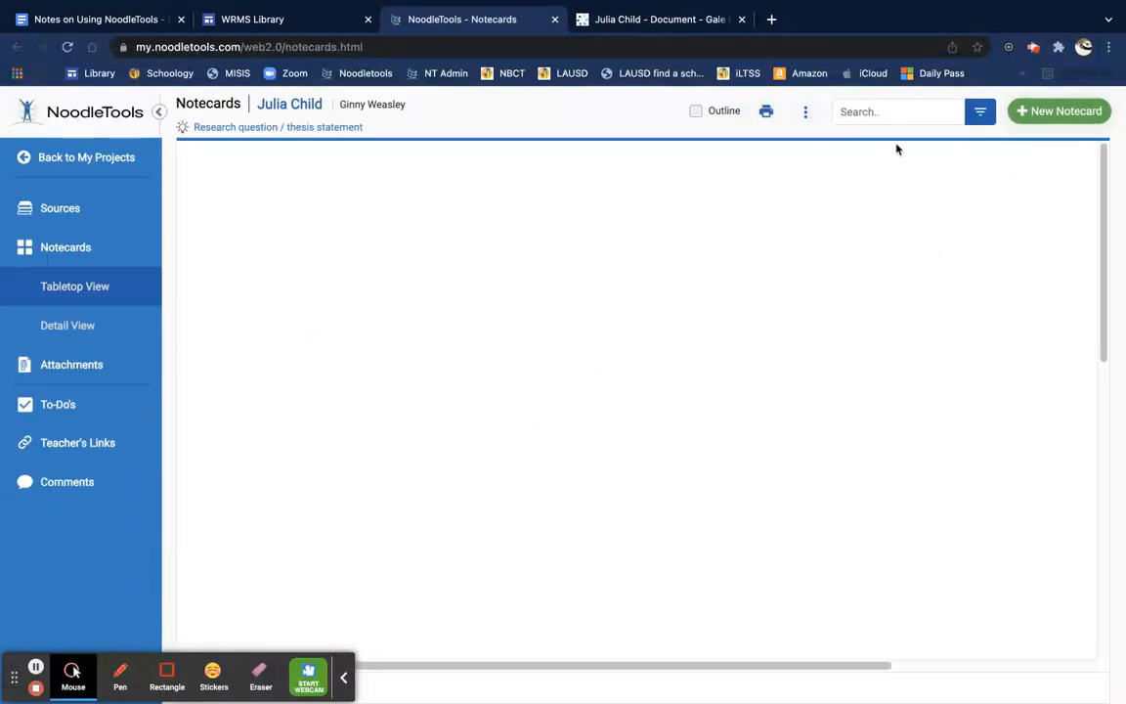
click(1034, 114)
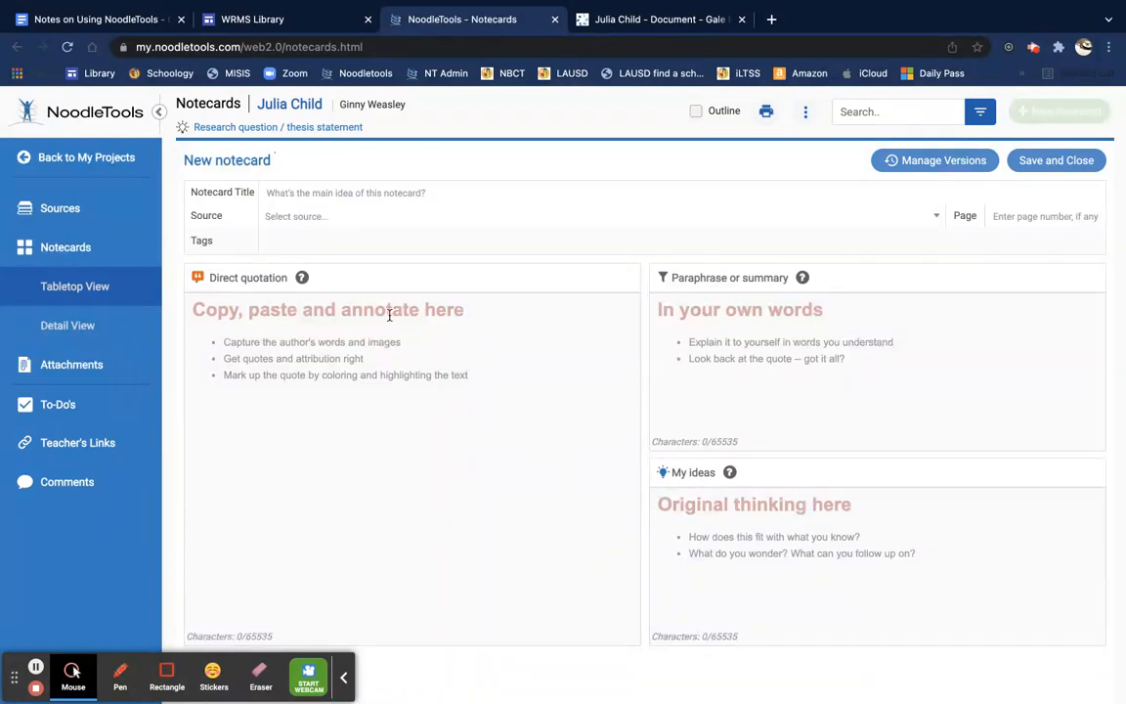
click(306, 217)
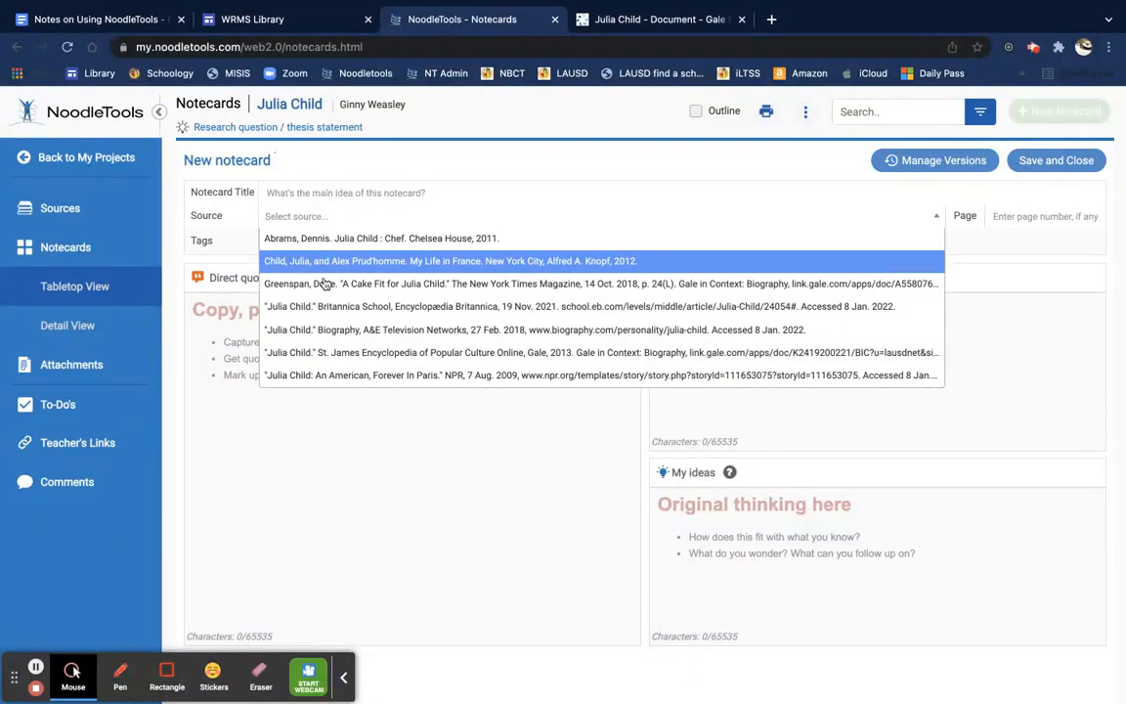
click(350, 354)
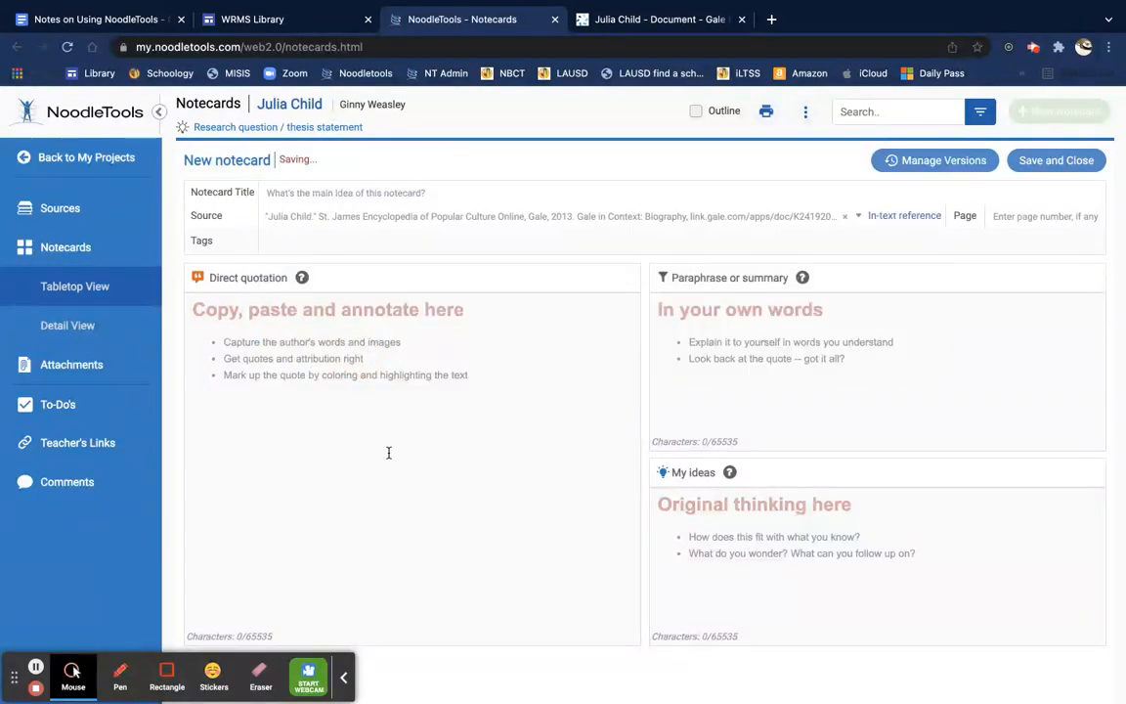
click(381, 323)
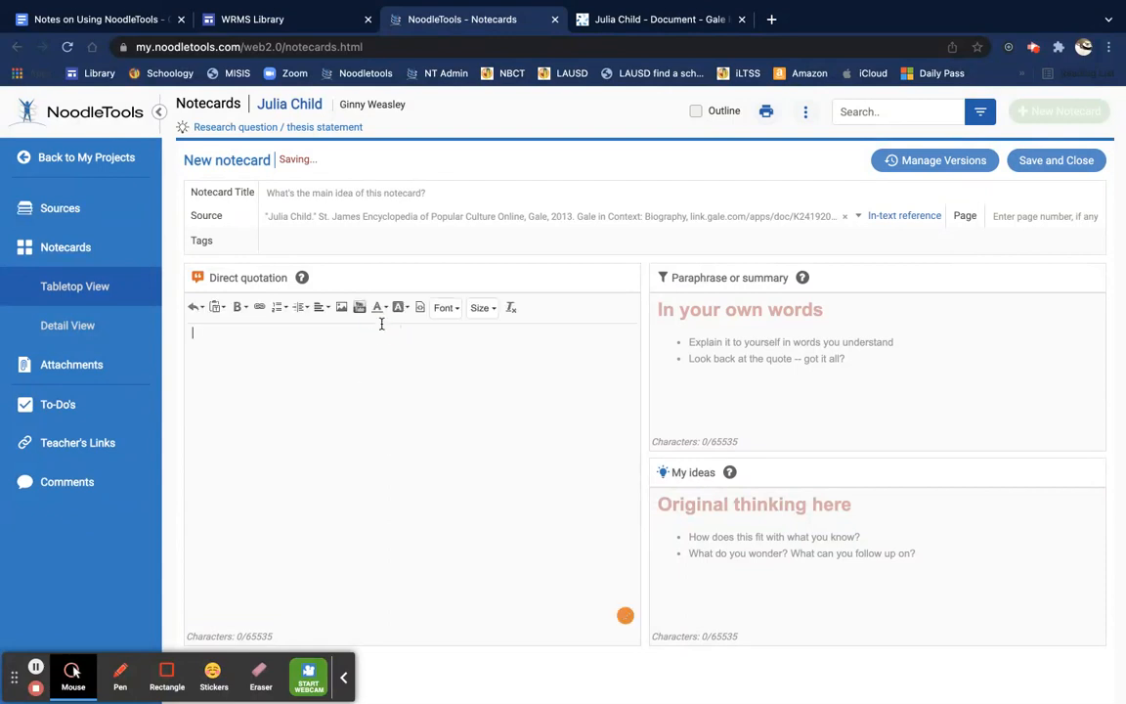
key(ctrl+v)
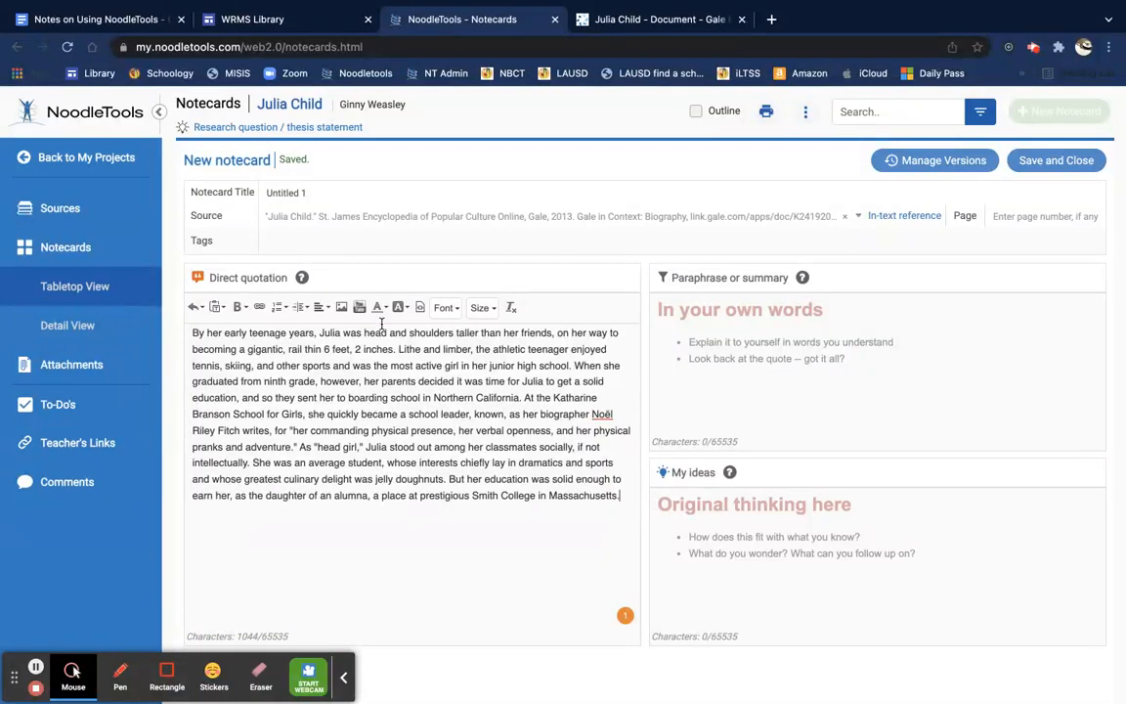
Step: Write the notecard's paraphrase: "Julia Child was an athletic woman who enjoyed sports. She was 6' 2" tall."
click(687, 315)
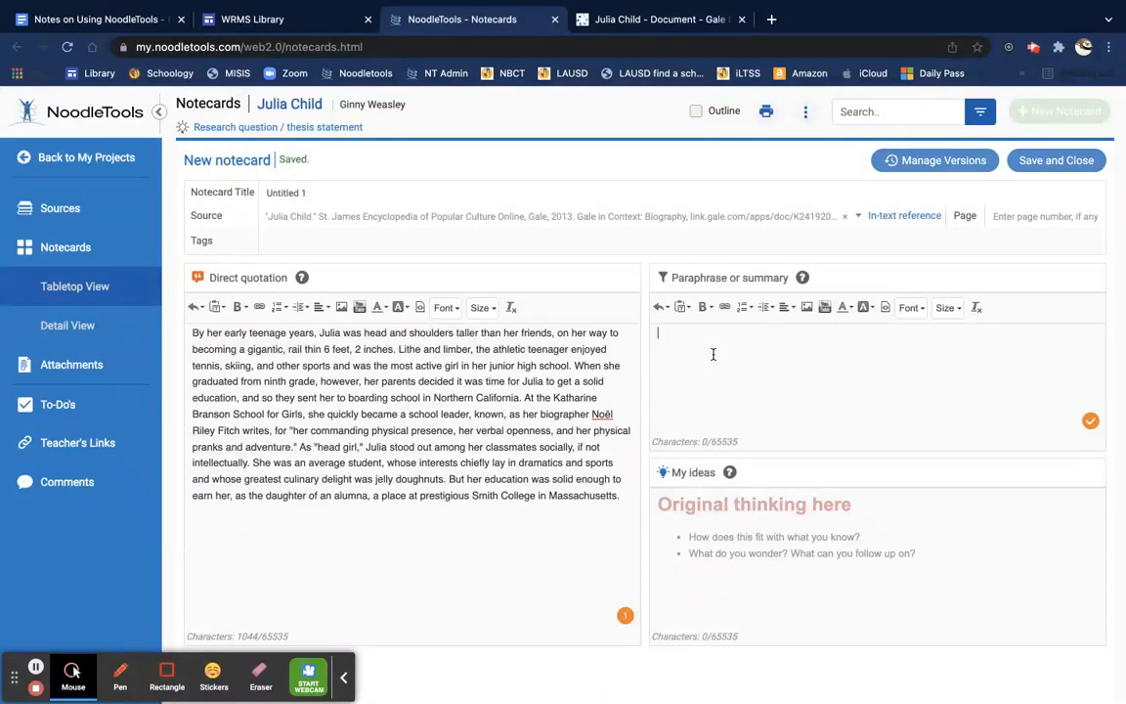
text(Julia Child was an athletic women wh)
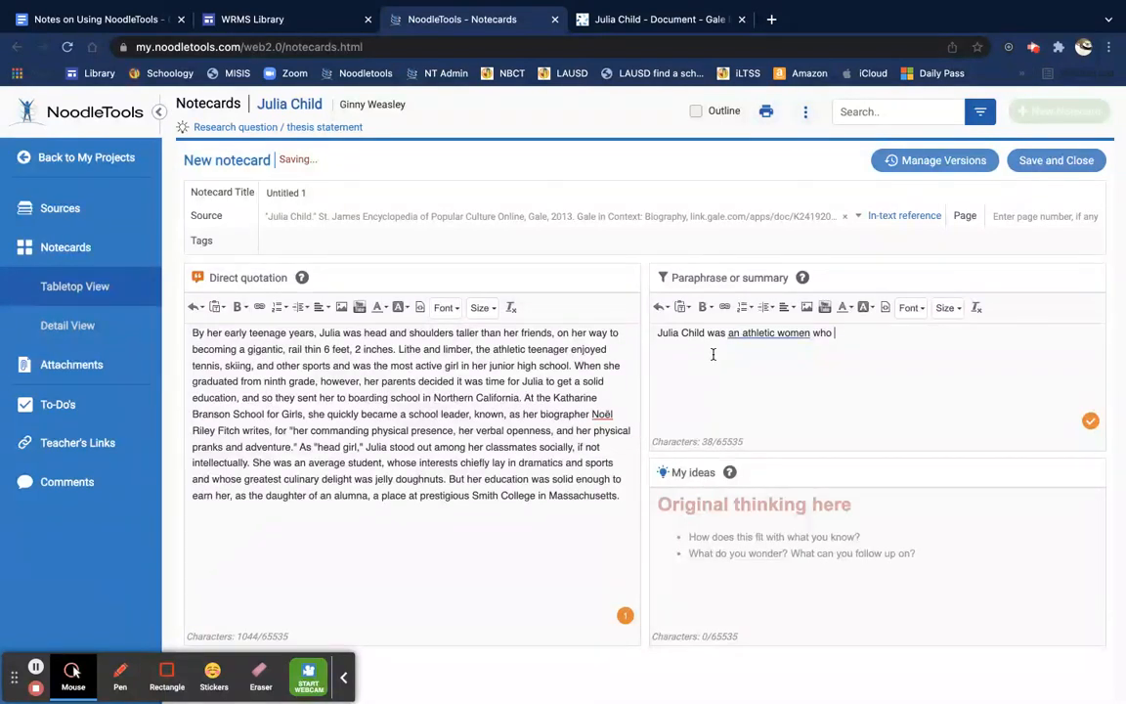
text(o enjoyed sports. She was)
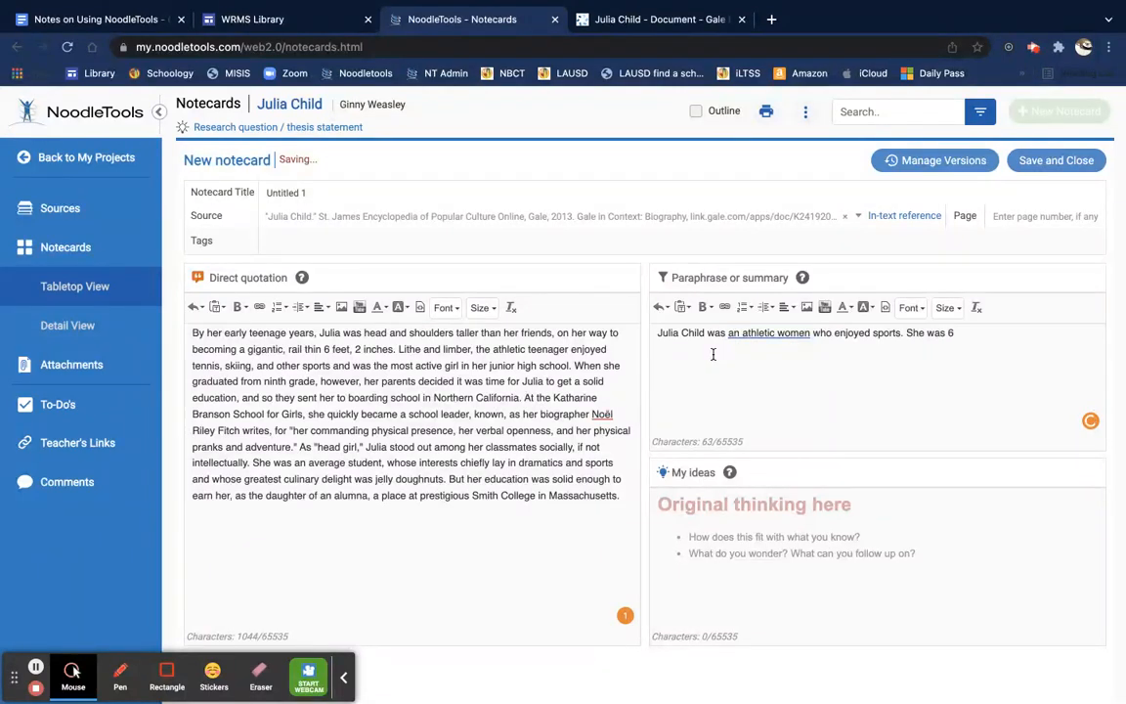
text(6' 2" tall.)
click(734, 336)
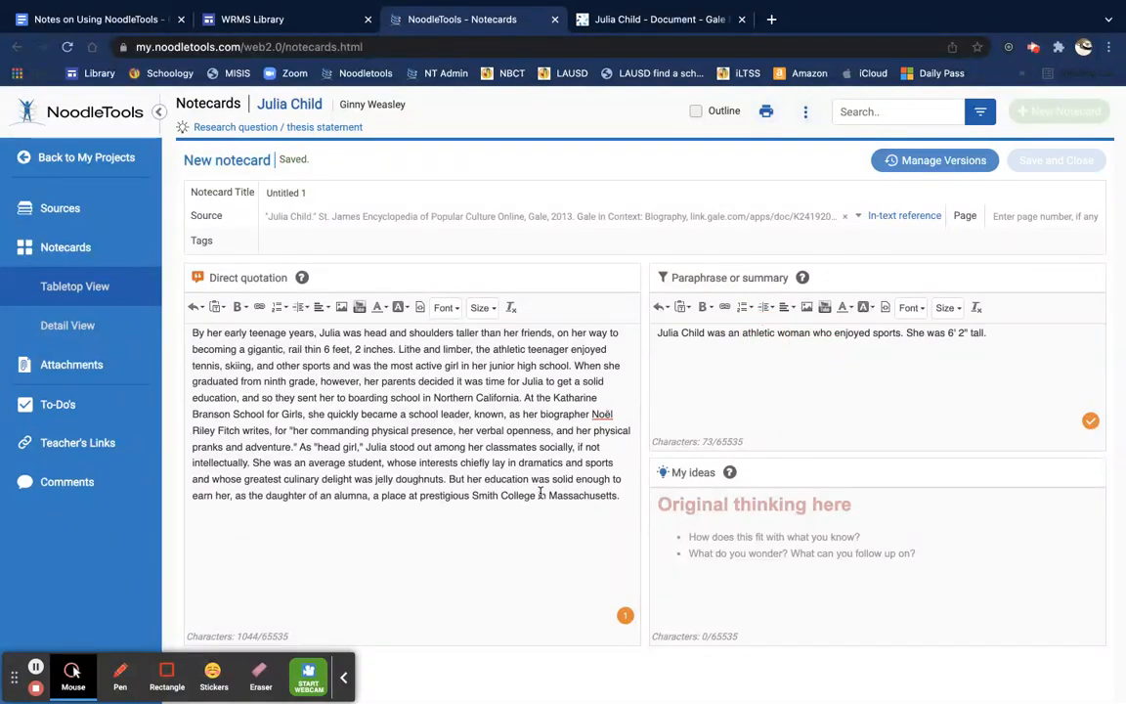
Step: Copy the whole direct quotation for reuse and remove it from this notecard
drag(620, 496, 187, 336)
key(ctrl+c)
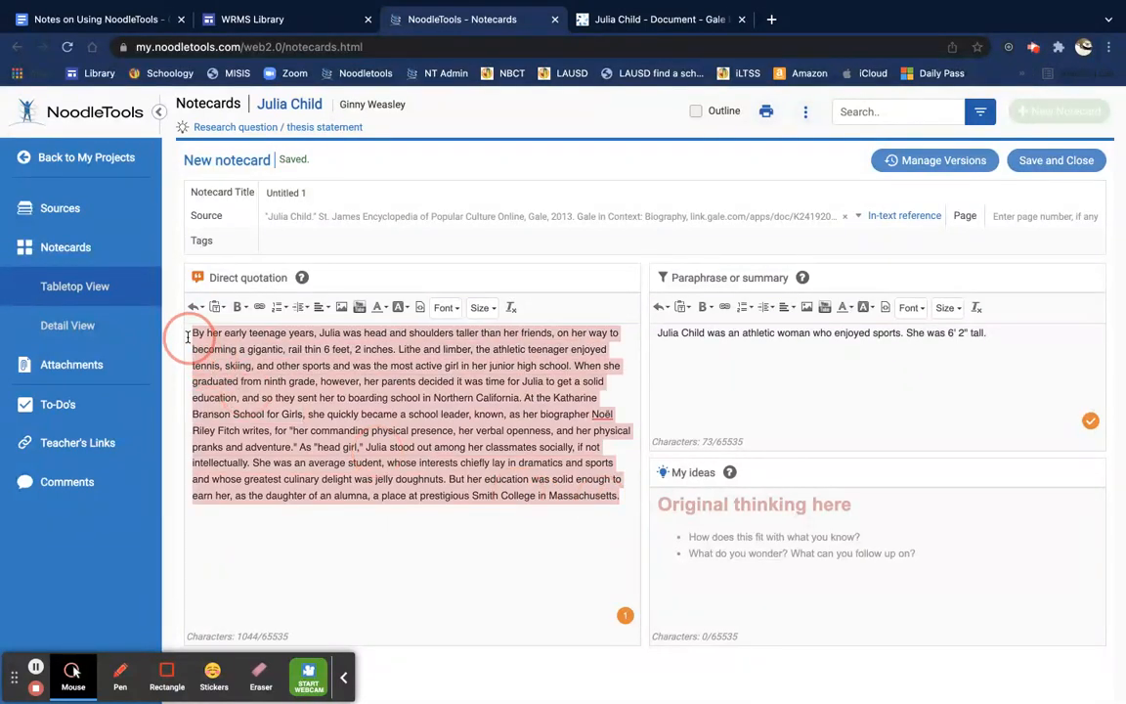
key(BackSpace)
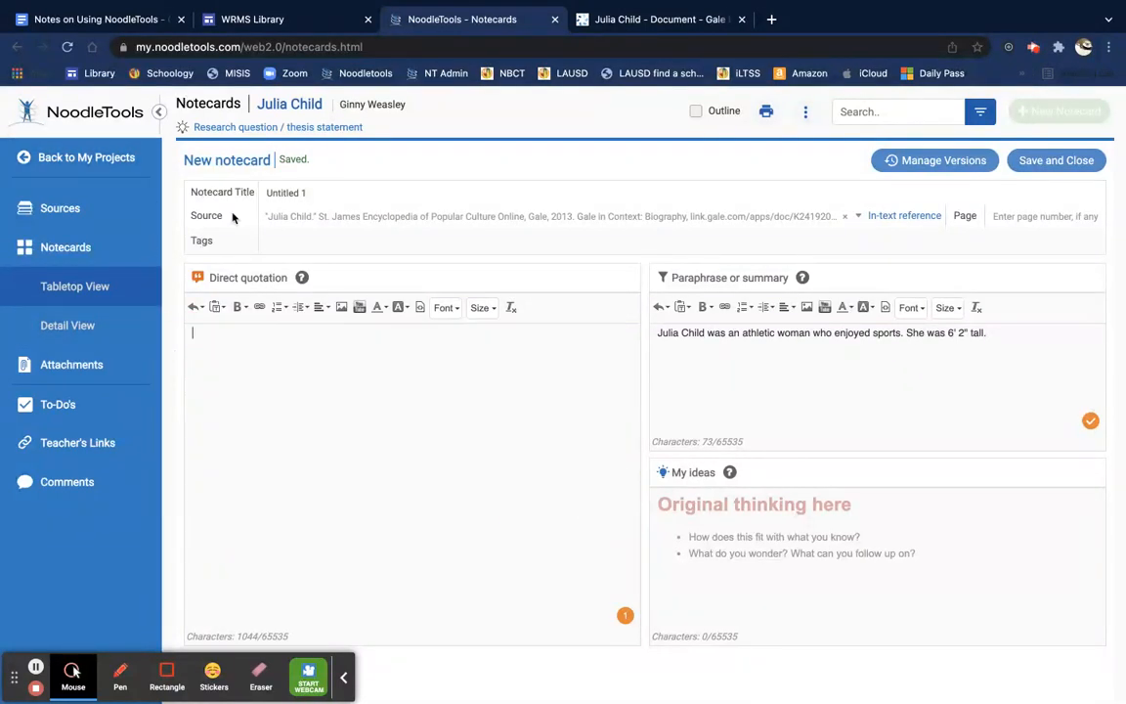
Step: Title the notecard "Tall and athletic", then save and close it
click(314, 194)
key(BackSpace)
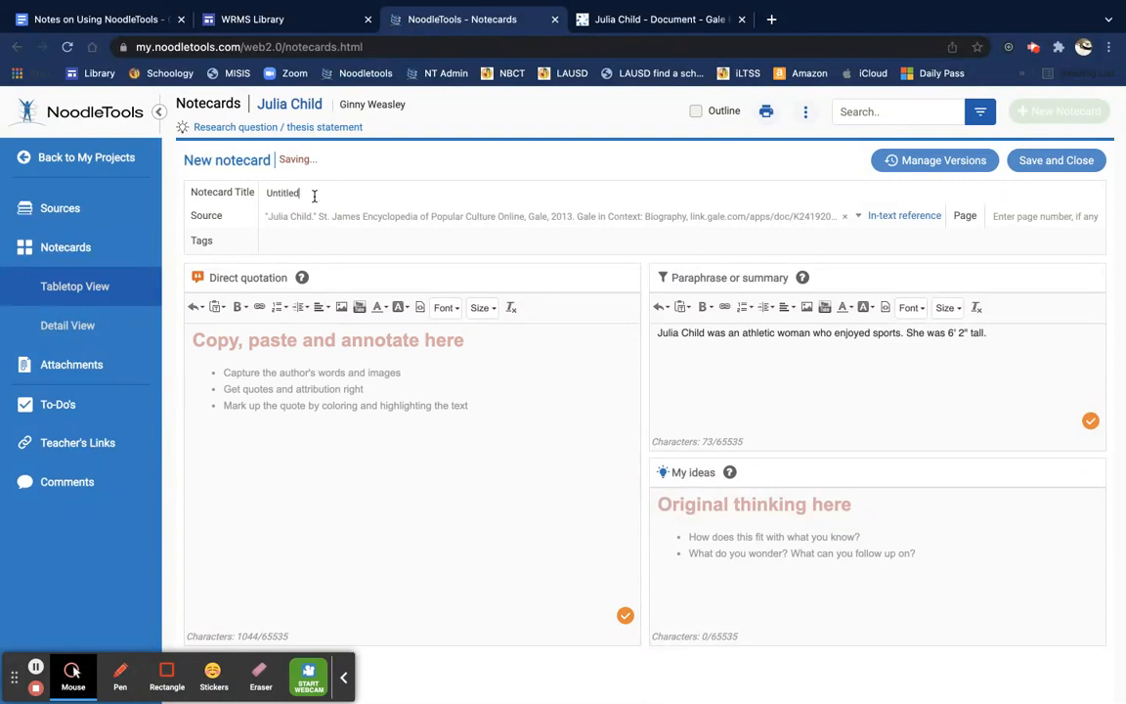
key(BackSpace)
key(BackSpace)
text(Tall and athle)
click(736, 399)
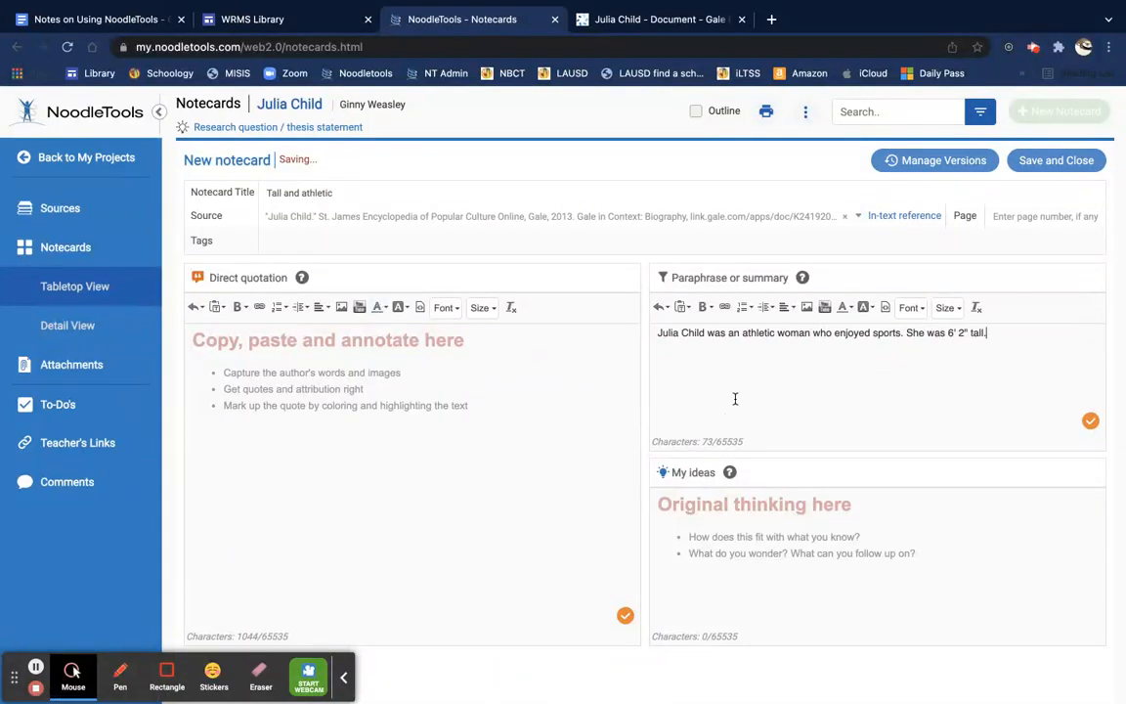
click(1047, 163)
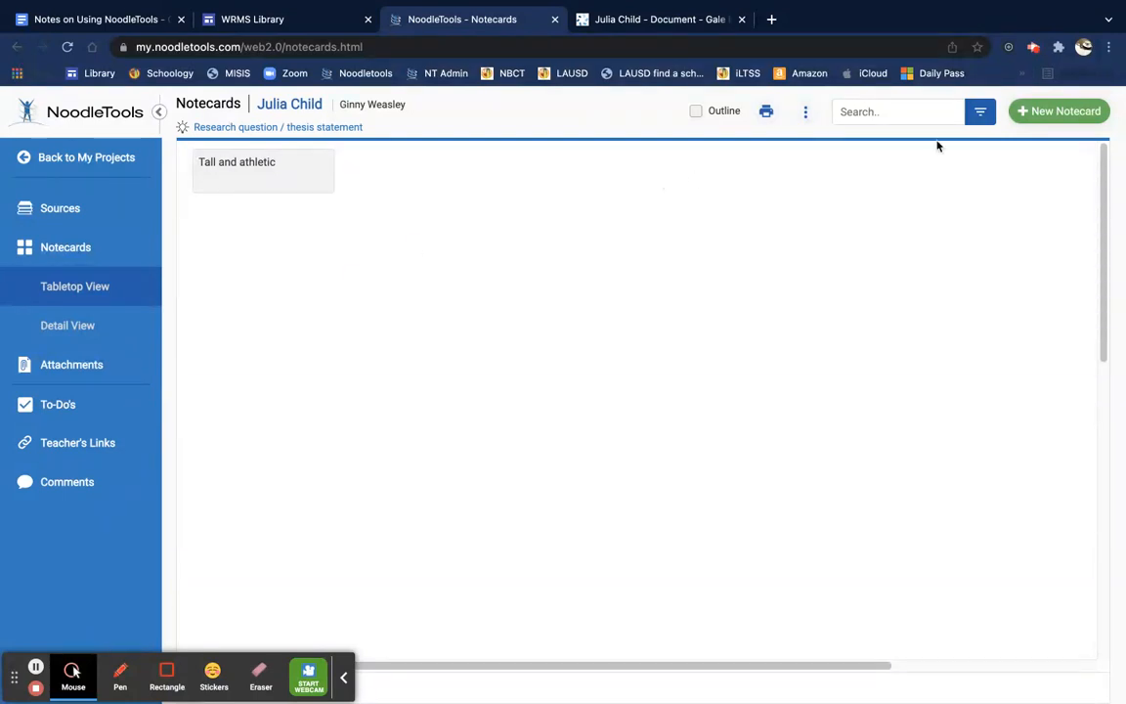
Step: Create a second notecard linked to the St. James Encyclopedia source and paste the same teenage-years paragraph as its direct quotation
click(1058, 110)
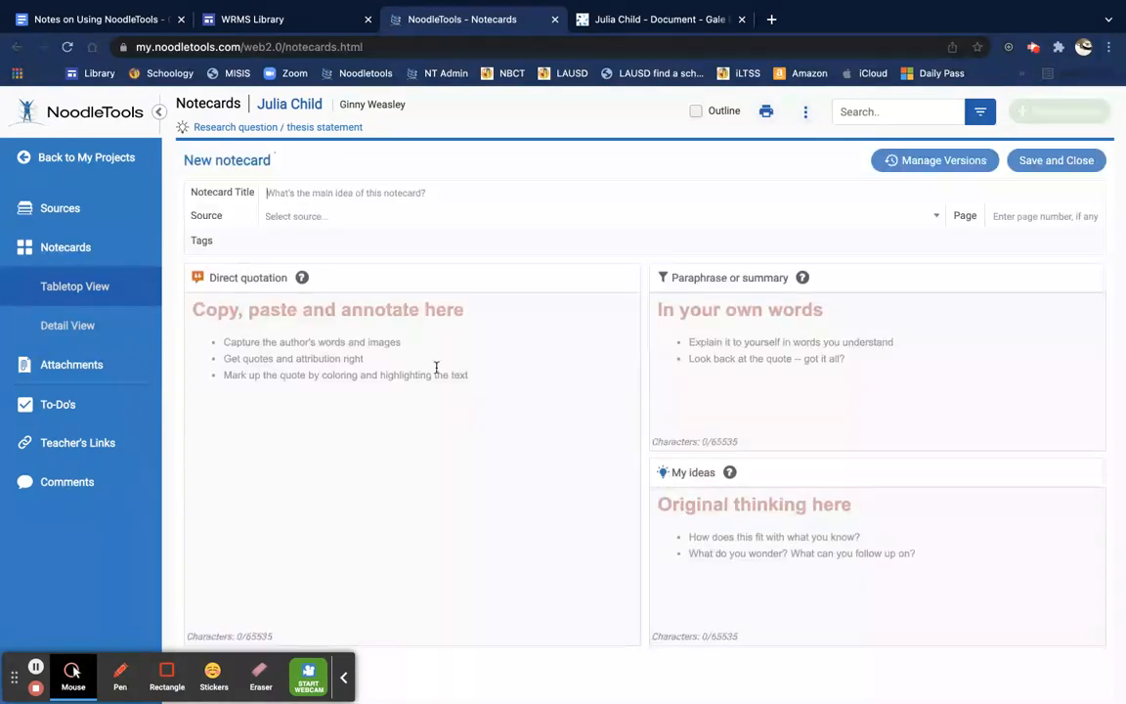
click(328, 217)
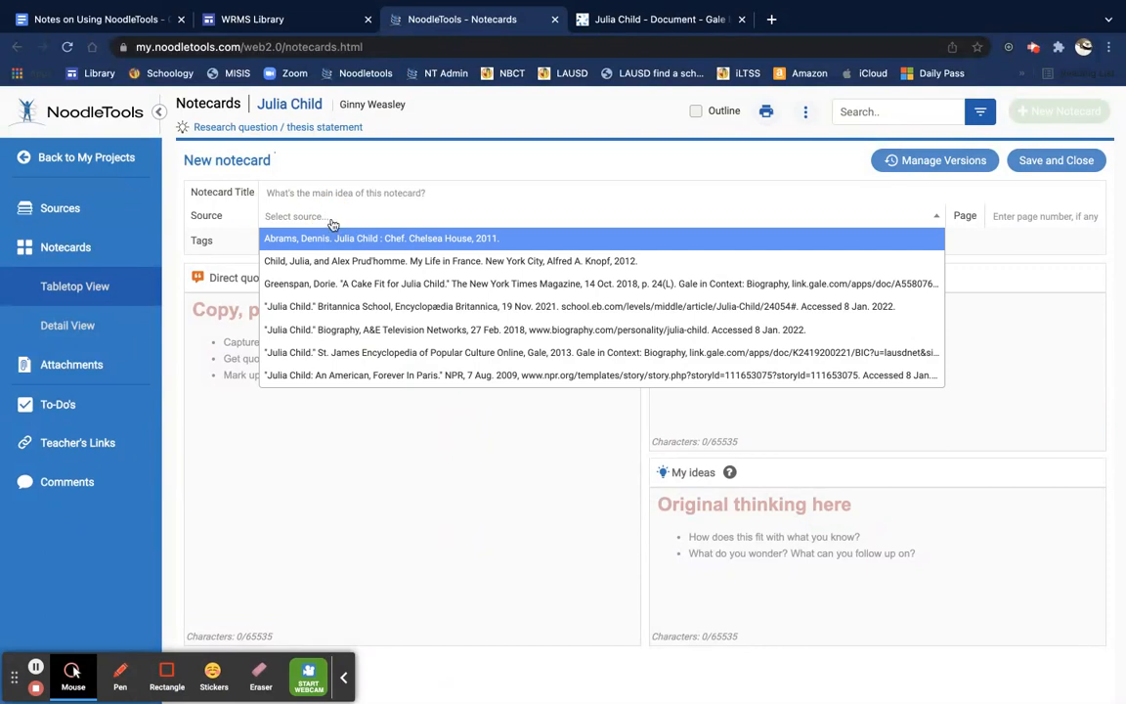
click(312, 352)
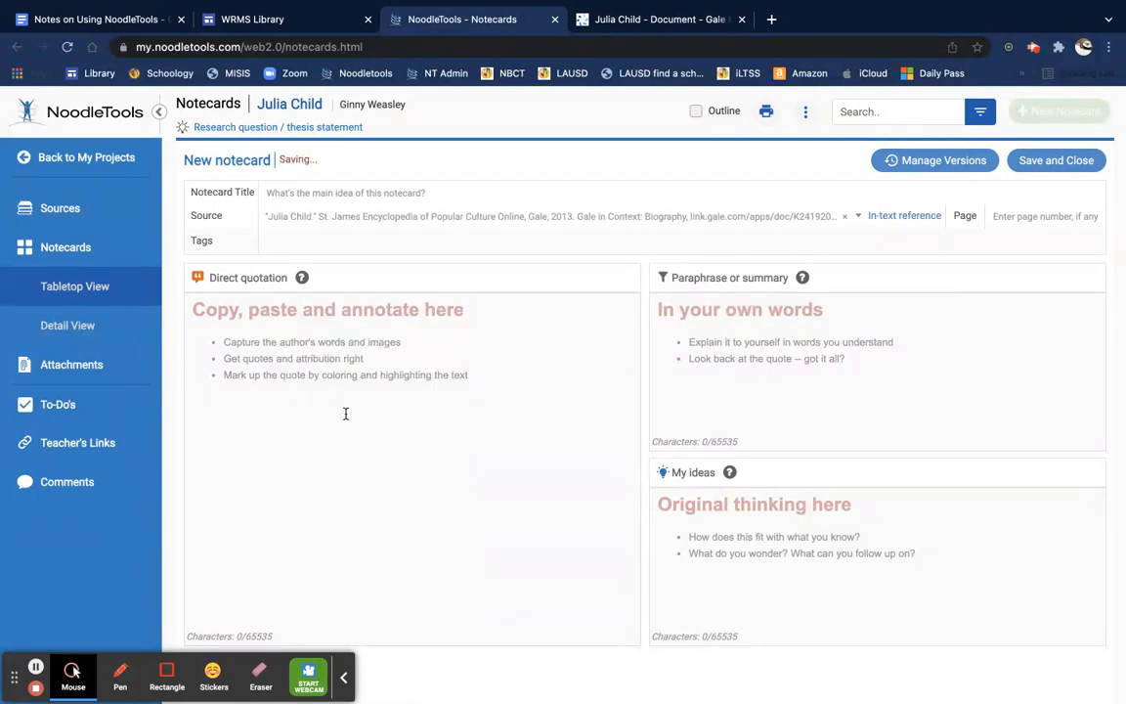
click(334, 396)
key(ctrl+v)
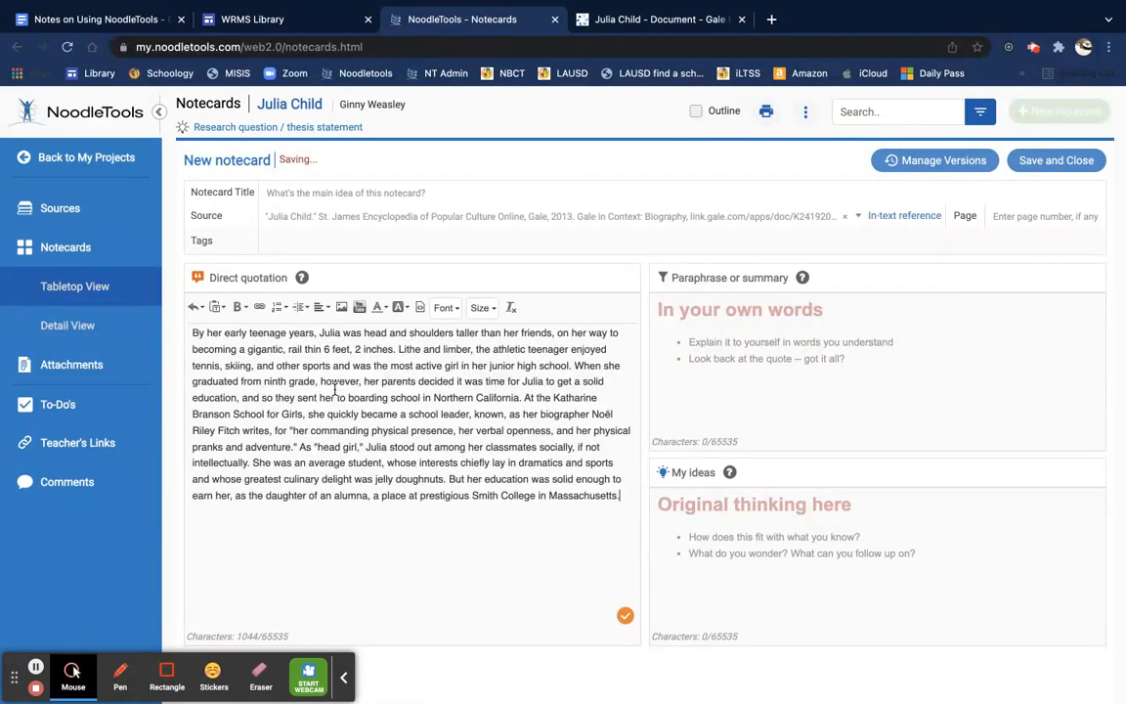
Step: Enter the second notecard's paraphrase as "Julia went to a private boarding school in Norther California."
click(682, 325)
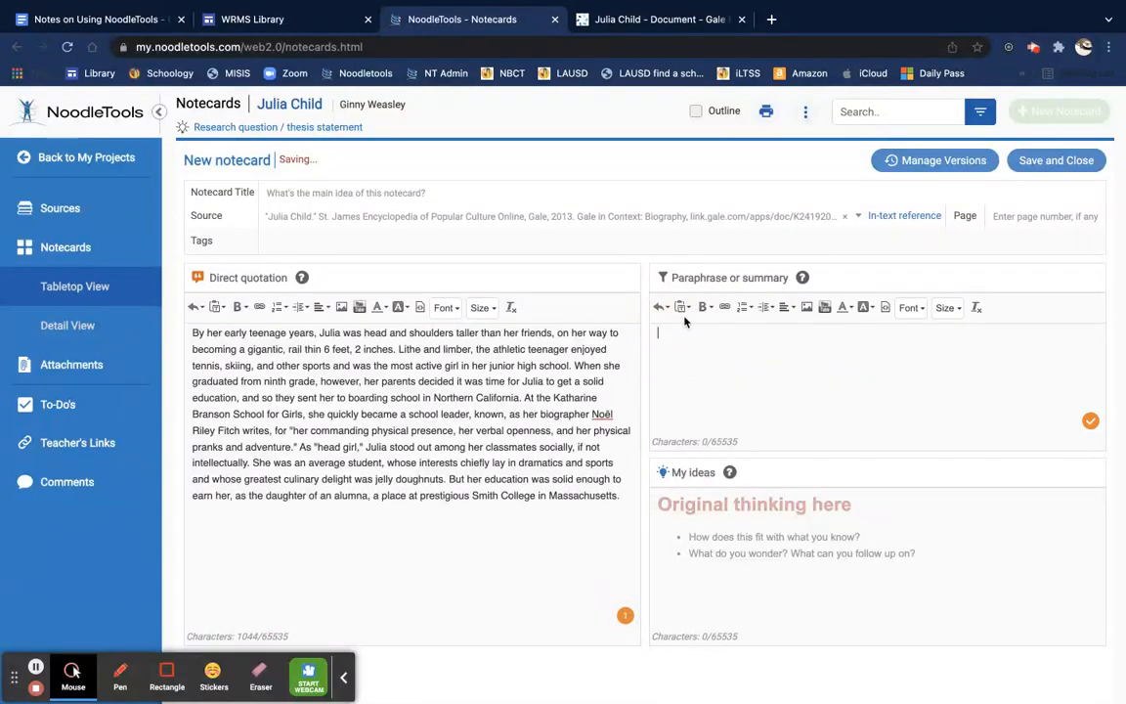
text(J)
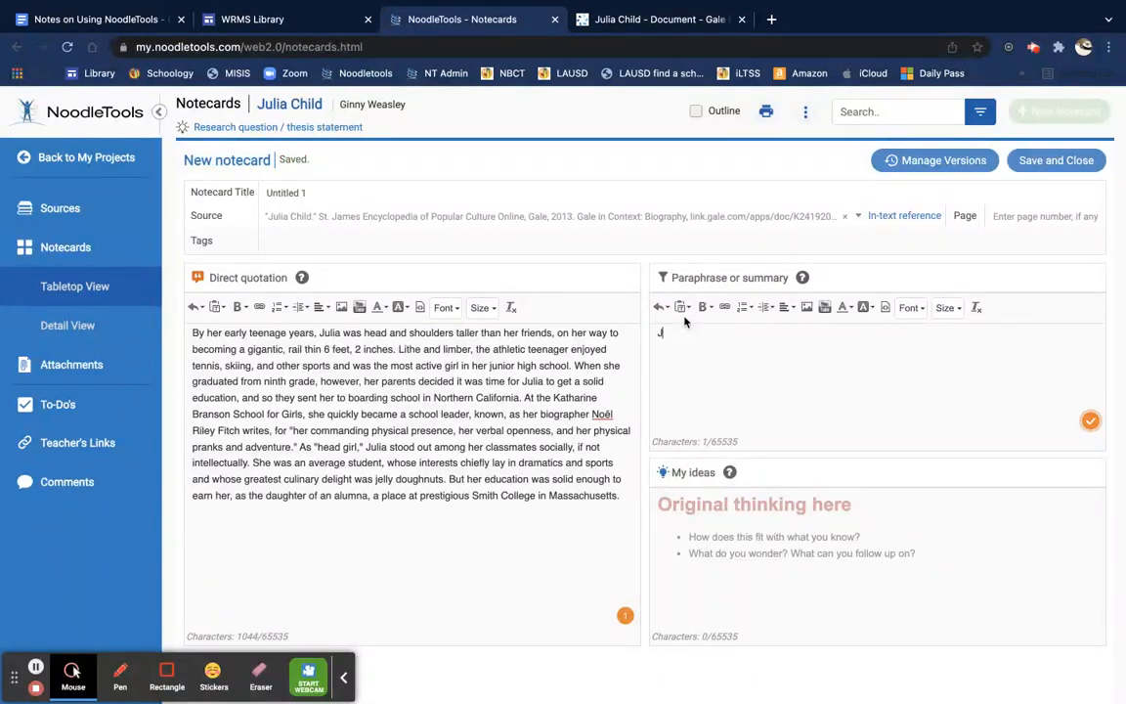
text(ulia went to a private )
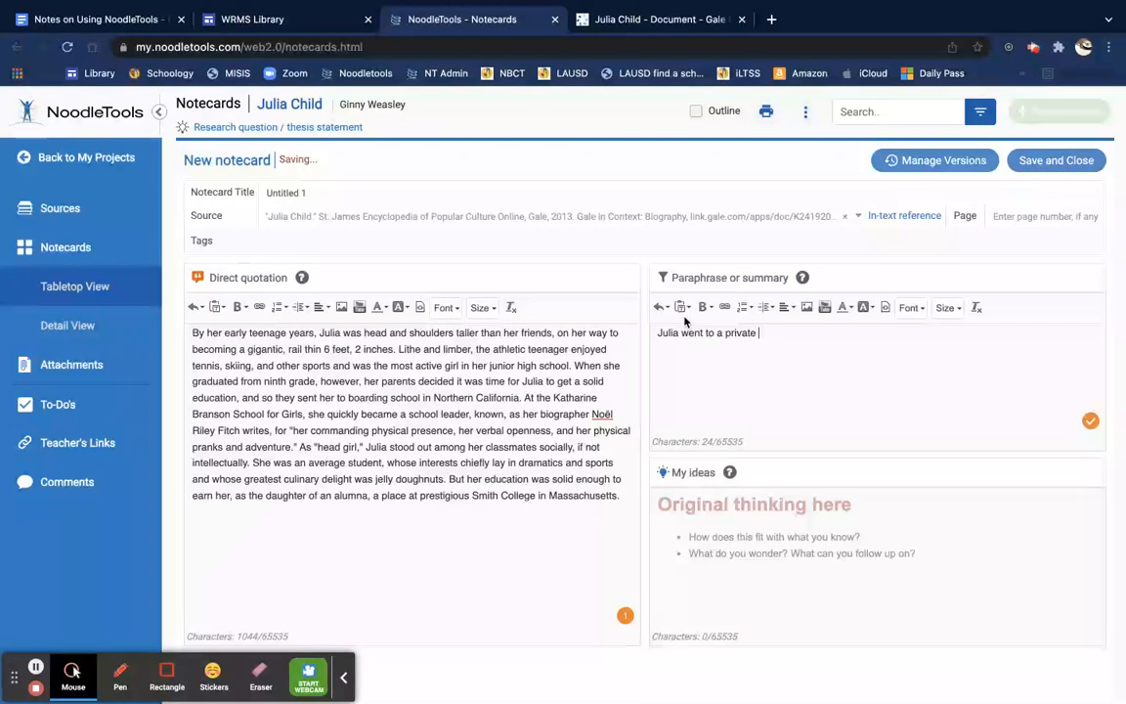
text(boarding school in )
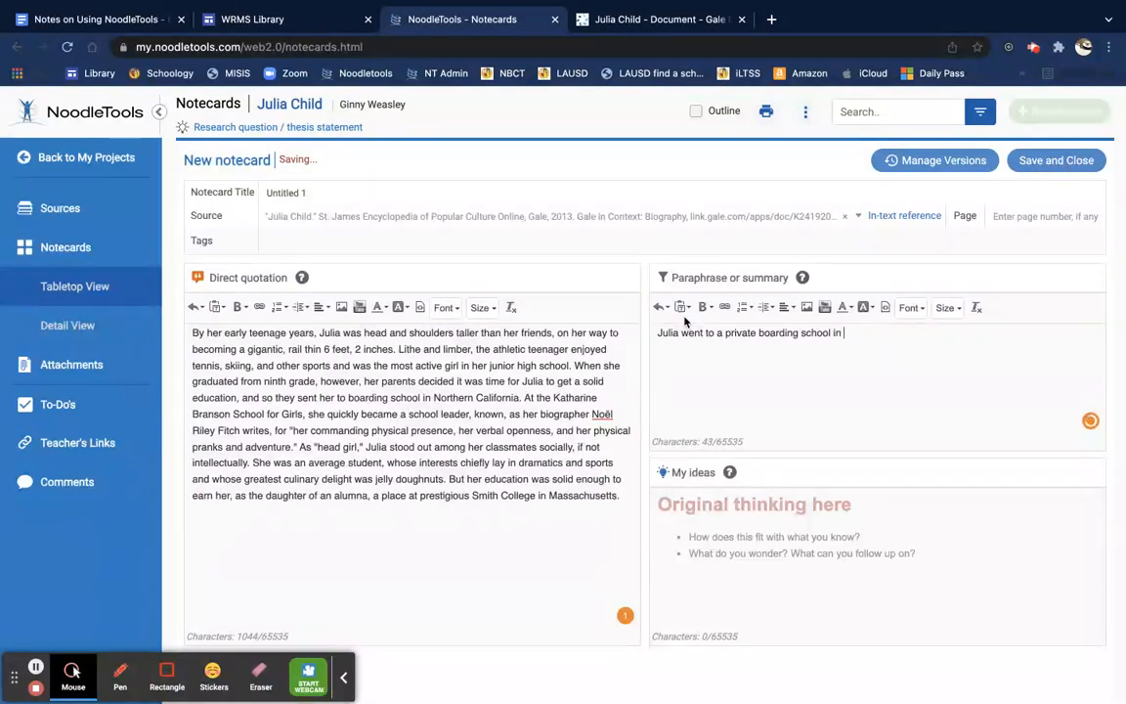
text(Norther California.)
Step: Insert "For high school," at the beginning of the paraphrase sentence
click(658, 333)
text(For H)
key(BackSpace)
text(his)
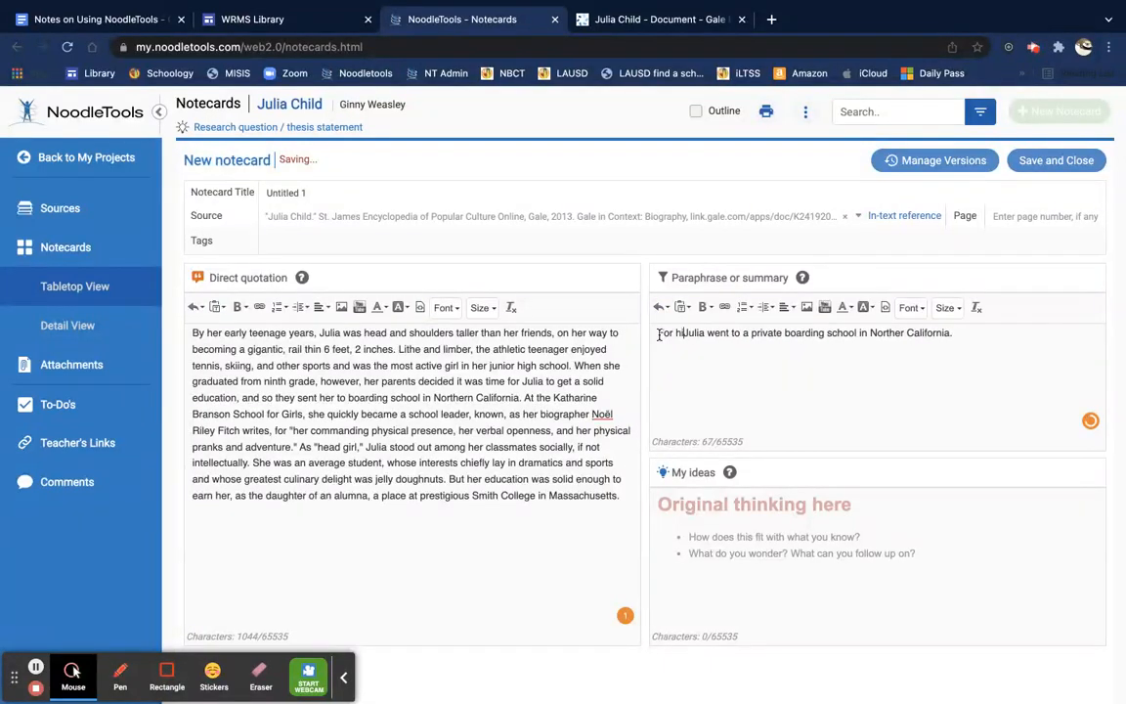
key(BackSpace)
key(BackSpace)
text(gh school,)
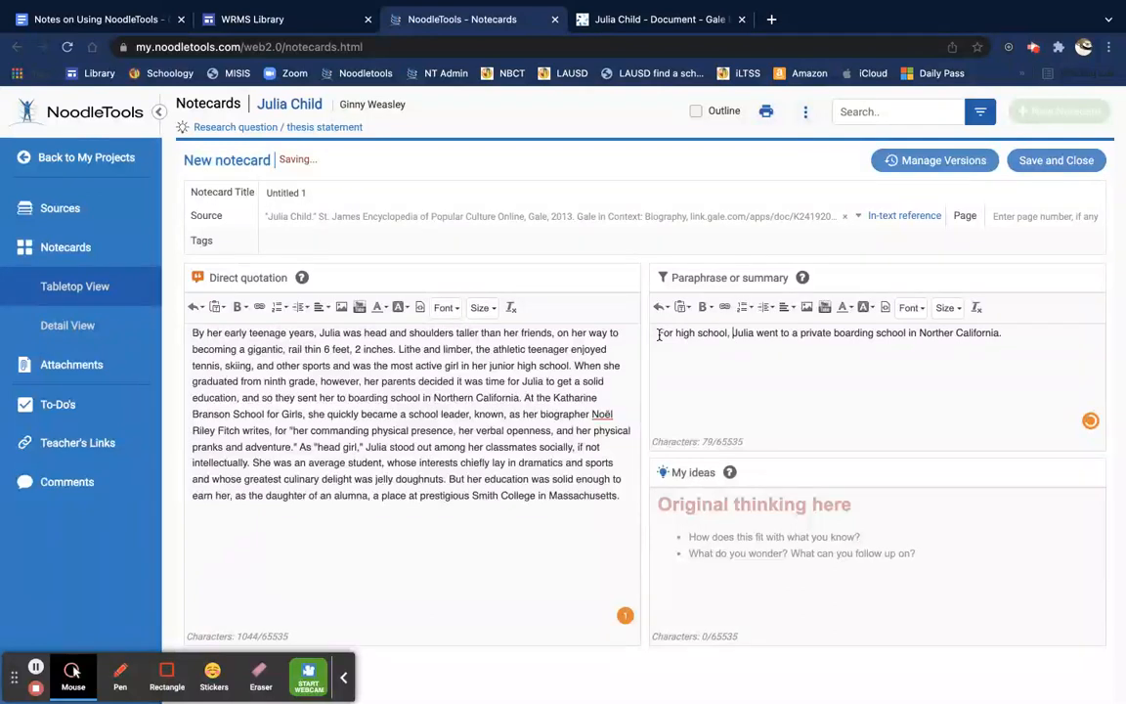
Step: Insert ", Katharine Branson School for Girls," after "boarding school" in the paraphrase and correct "Norther" to "Northern"
click(909, 334)
text(,)
text(Ka)
text(ther)
key(BackSpace)
text(arine)
key(BackSpace)
key(BackSpace)
key(BackSpace)
key(BackSpace)
key(BackSpace)
key(BackSpace)
text(arine)
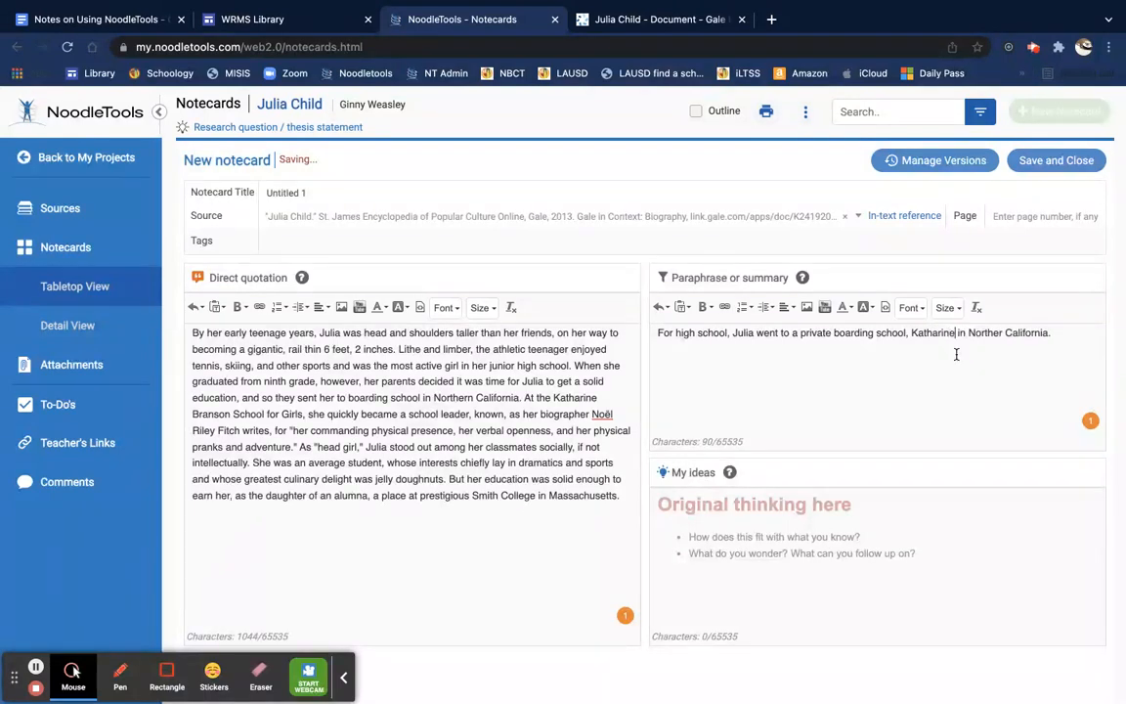
text( Branson School for  )
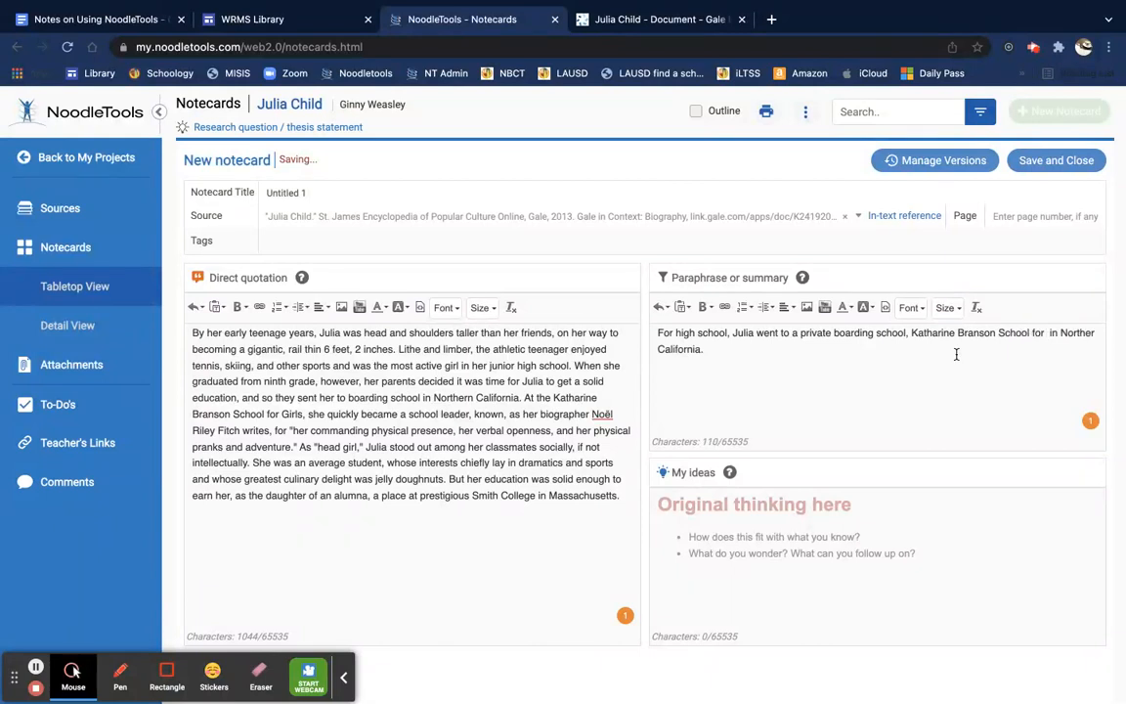
text(Girls in Nor)
key(BackSpace)
key(BackSpace)
text(rls,)
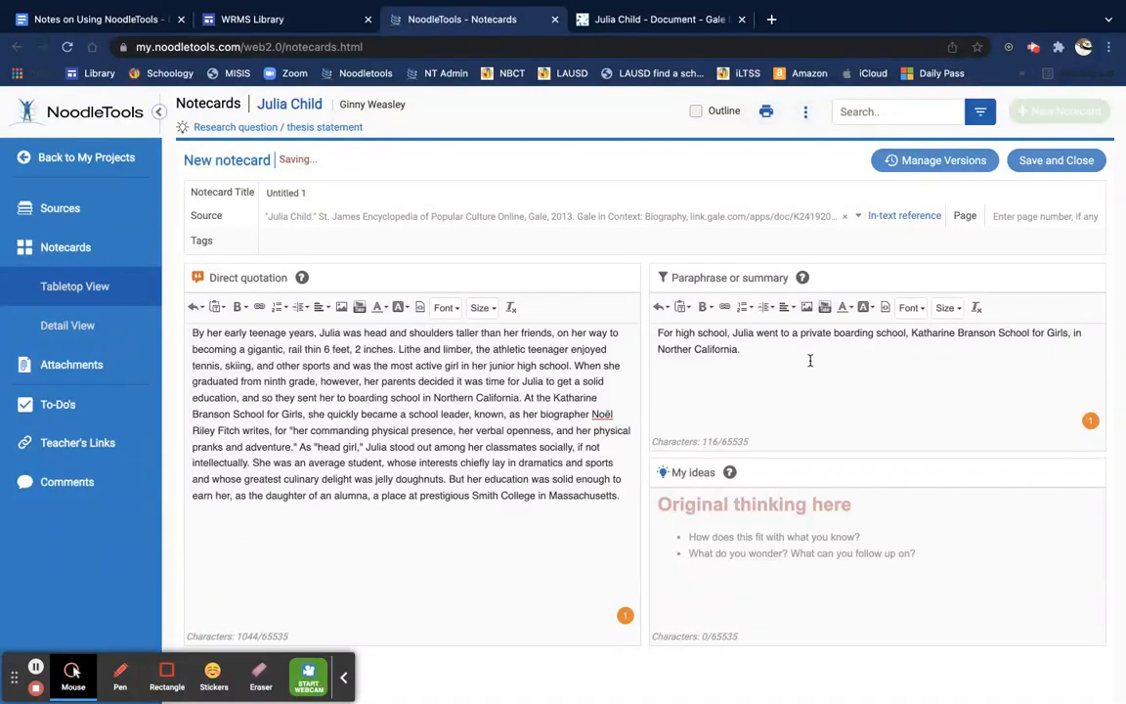
click(693, 349)
Step: Copy the teenage-years paragraph from the direct quotation, then clear it from this notecard
drag(621, 495, 189, 339)
key(ctrl+c)
key(BackSpace)
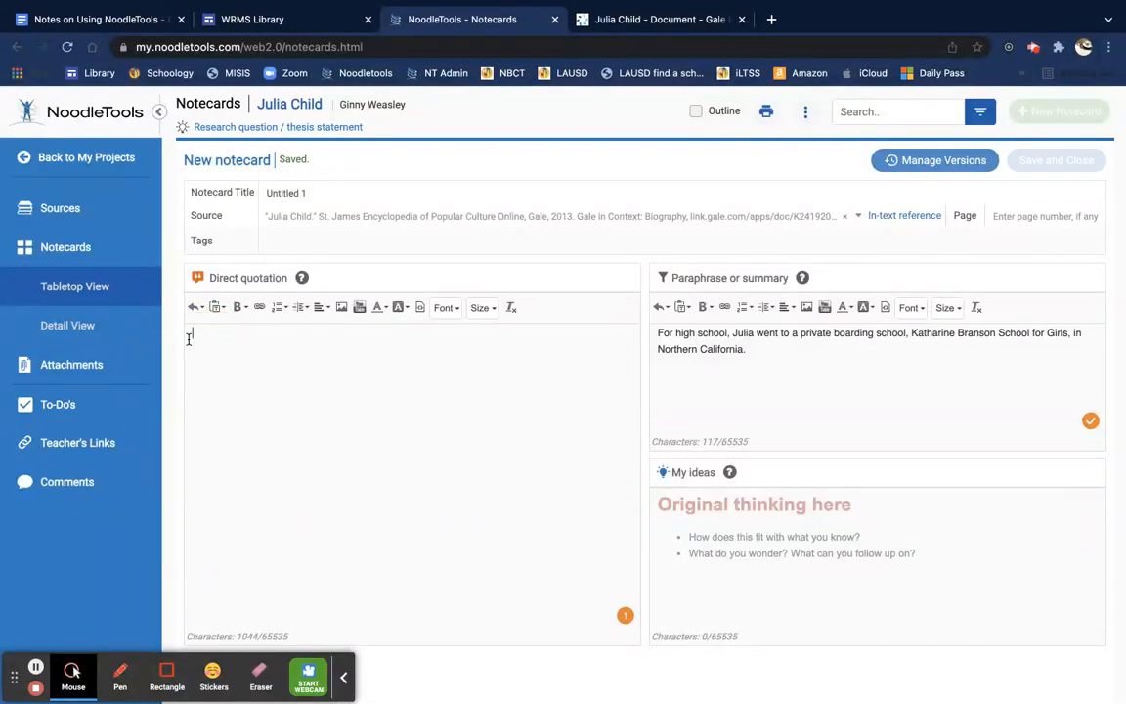
click(792, 383)
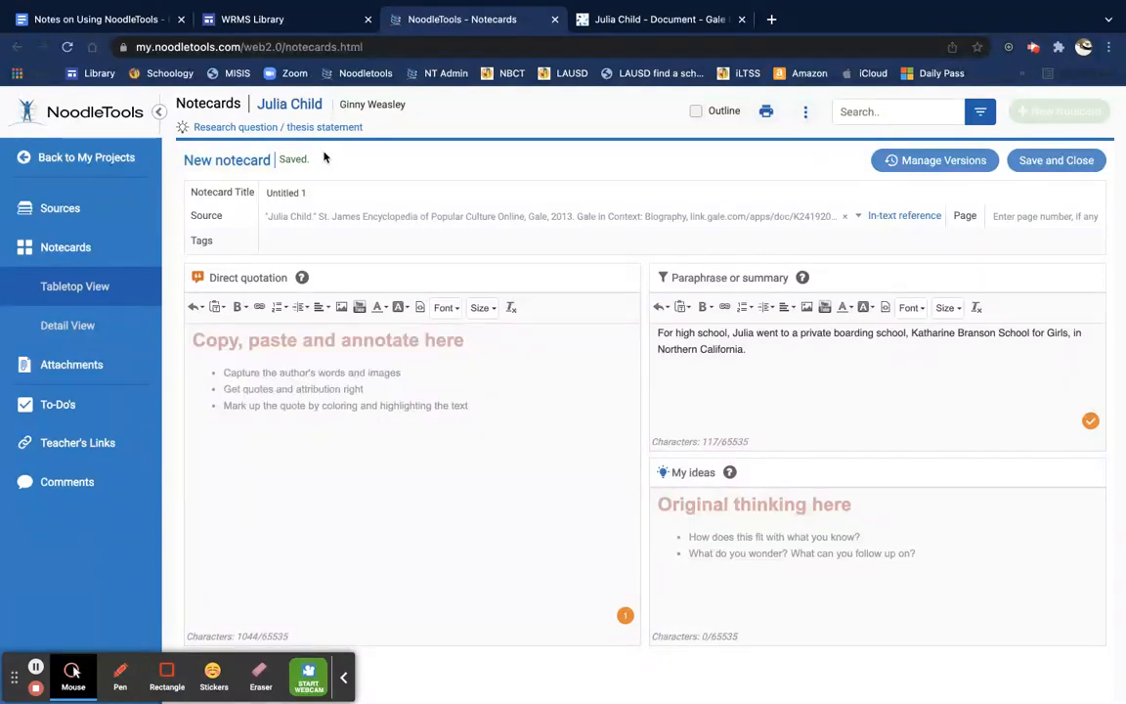
Step: Title the notecard "Boarding School", then save and close it
drag(307, 193, 245, 195)
text(Boarding Sch)
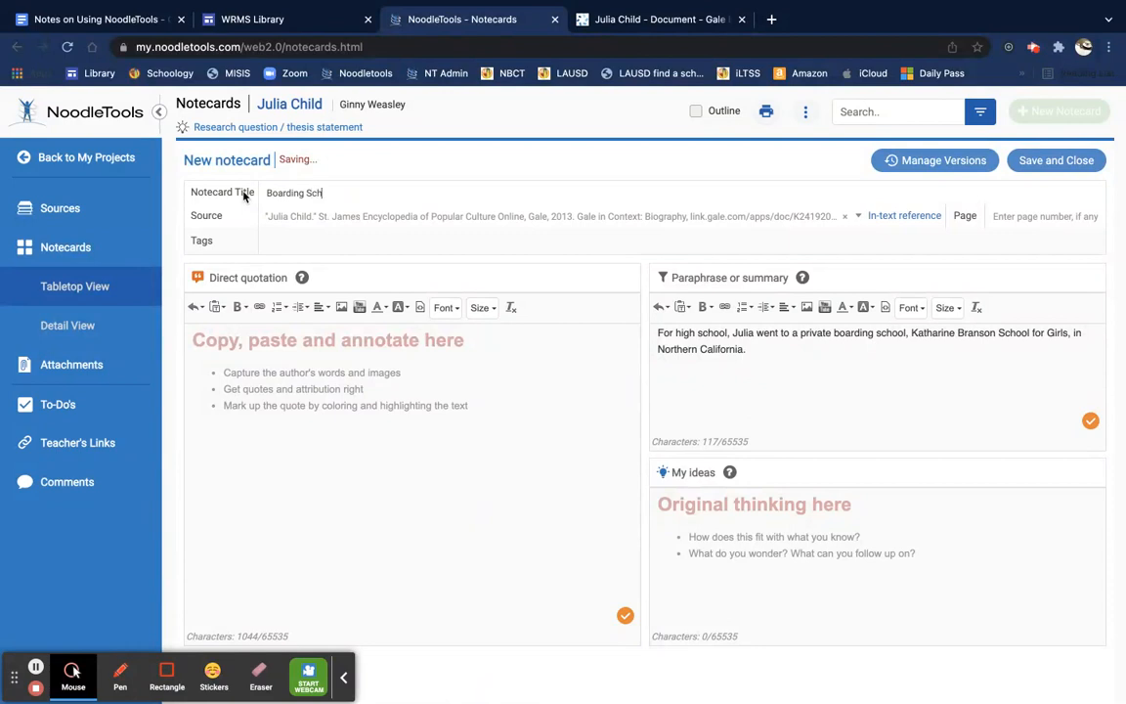
text(ool)
click(1056, 162)
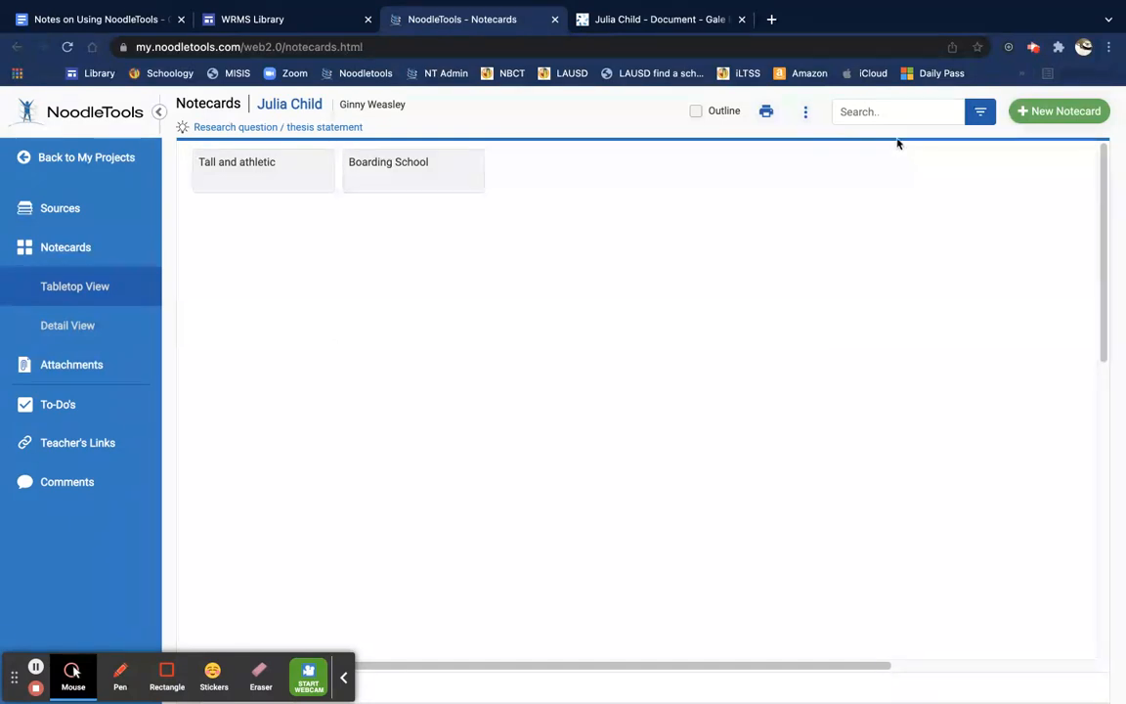
Step: Create a third notecard with the copied paragraph as its direct quotation and link it to the St. James Encyclopedia source
click(1059, 111)
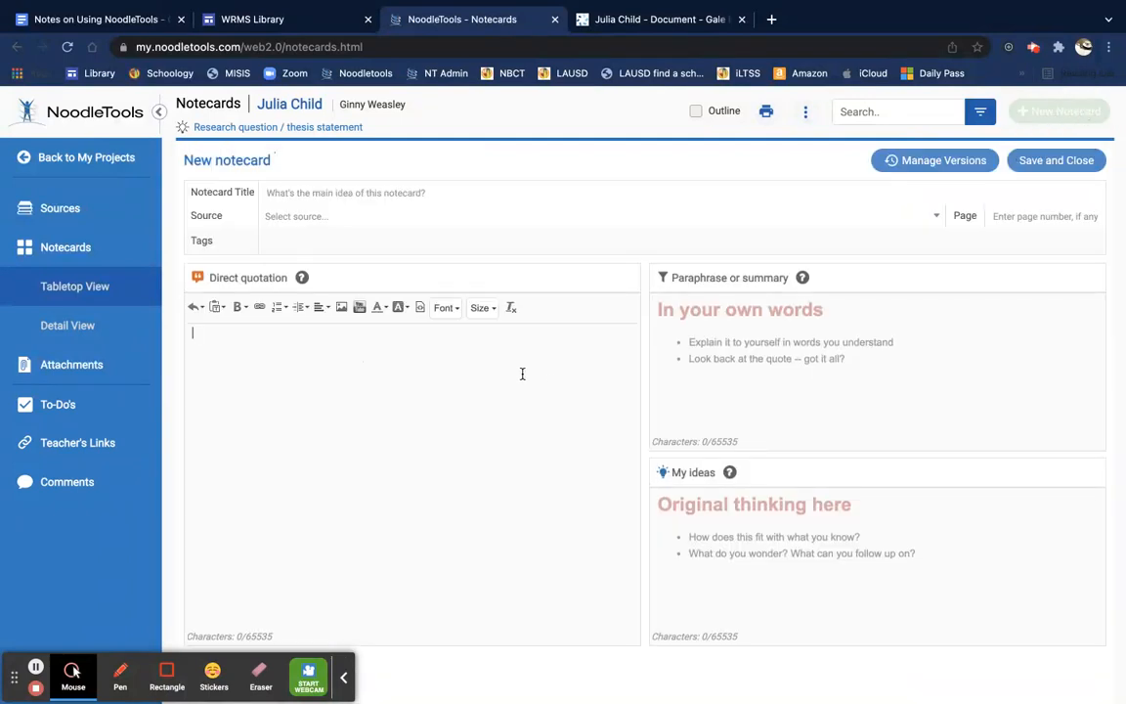
key(ctrl+v)
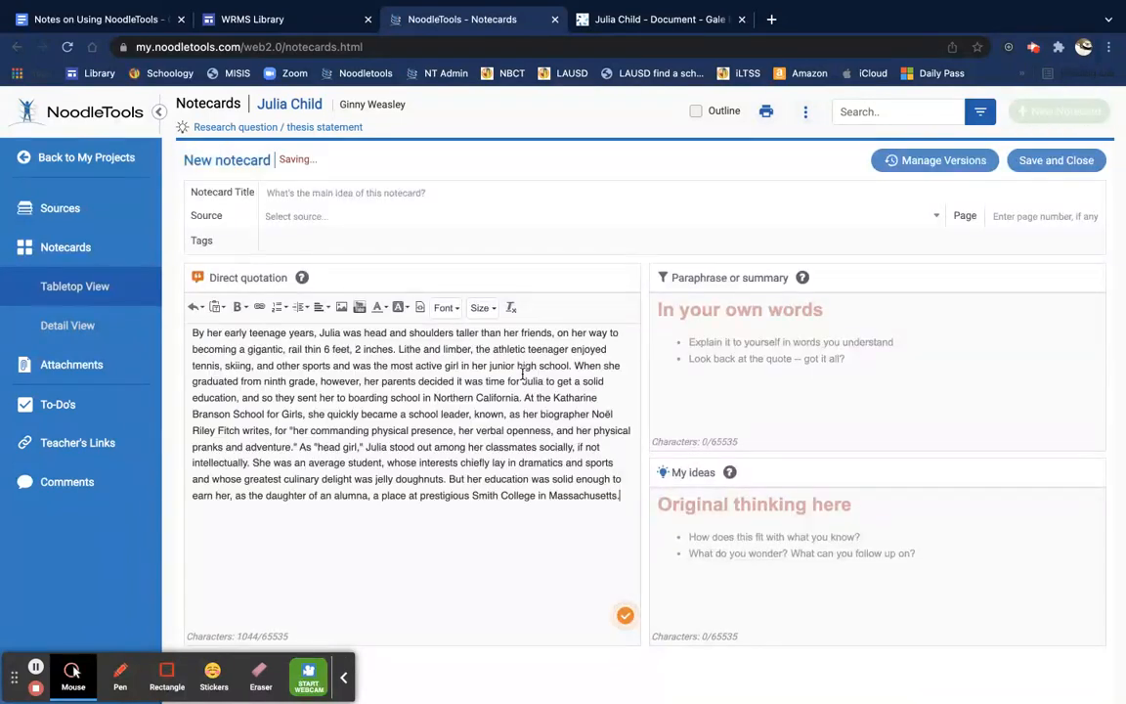
click(274, 217)
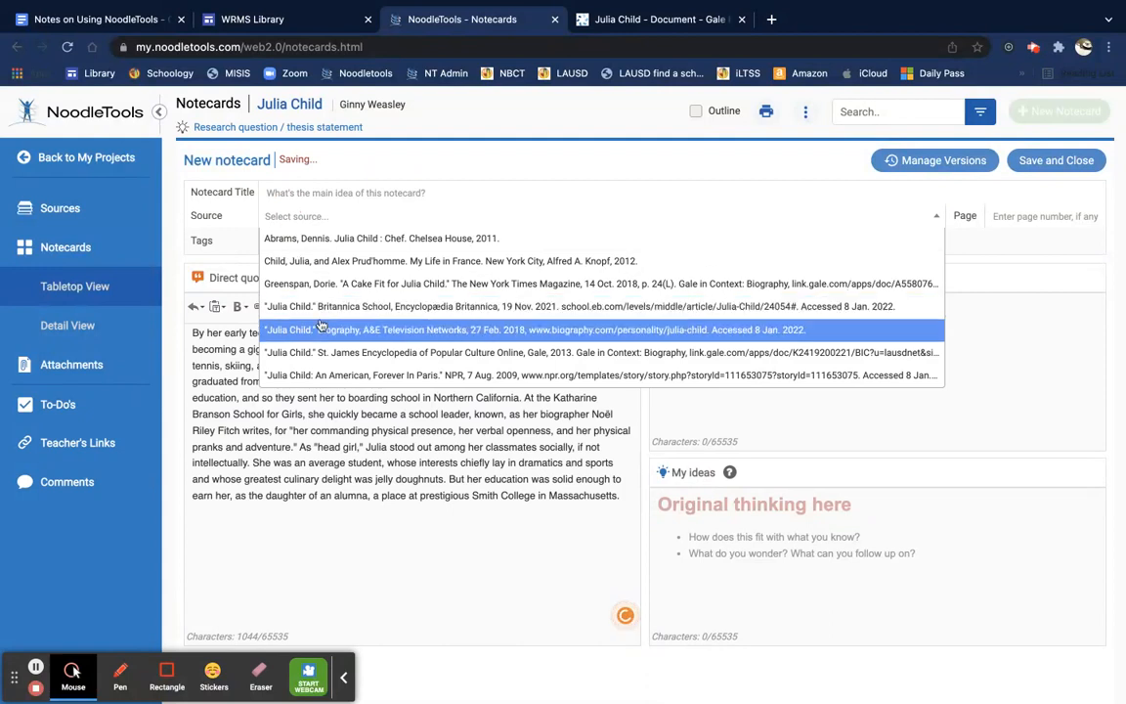
click(338, 352)
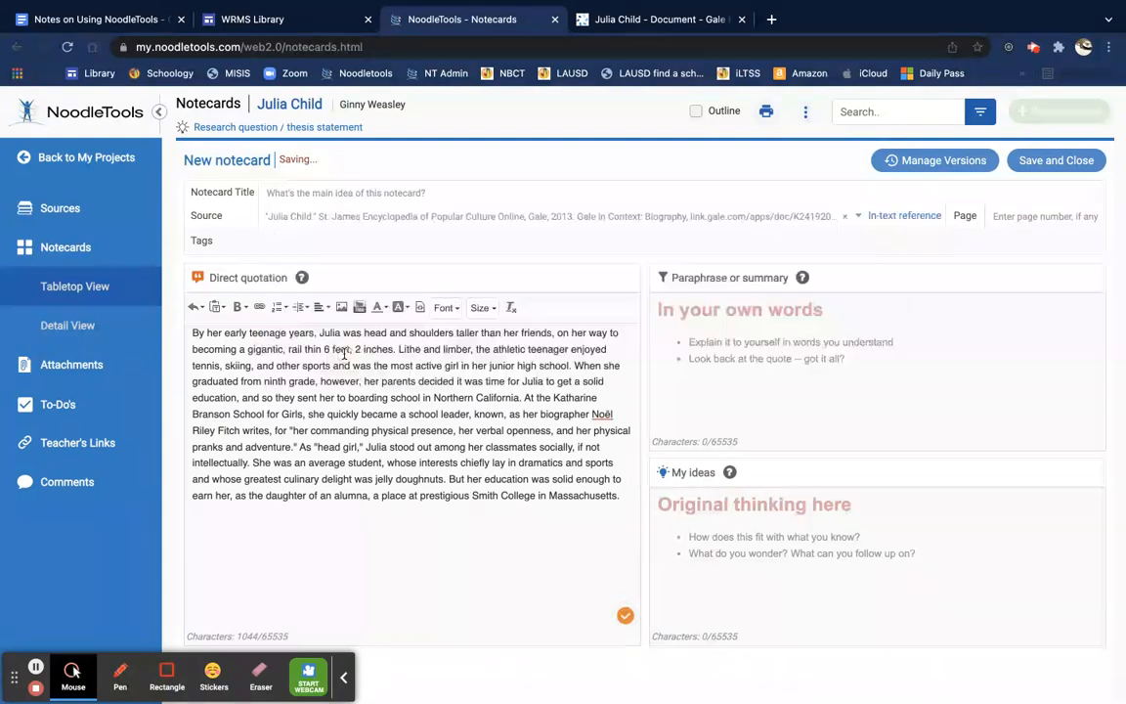
Step: Enter the paraphrase "Julia Child went to Smith College in Massachusetts." and clear the pasted paragraph from the direct quotation
click(721, 338)
text(Julia Child went to )
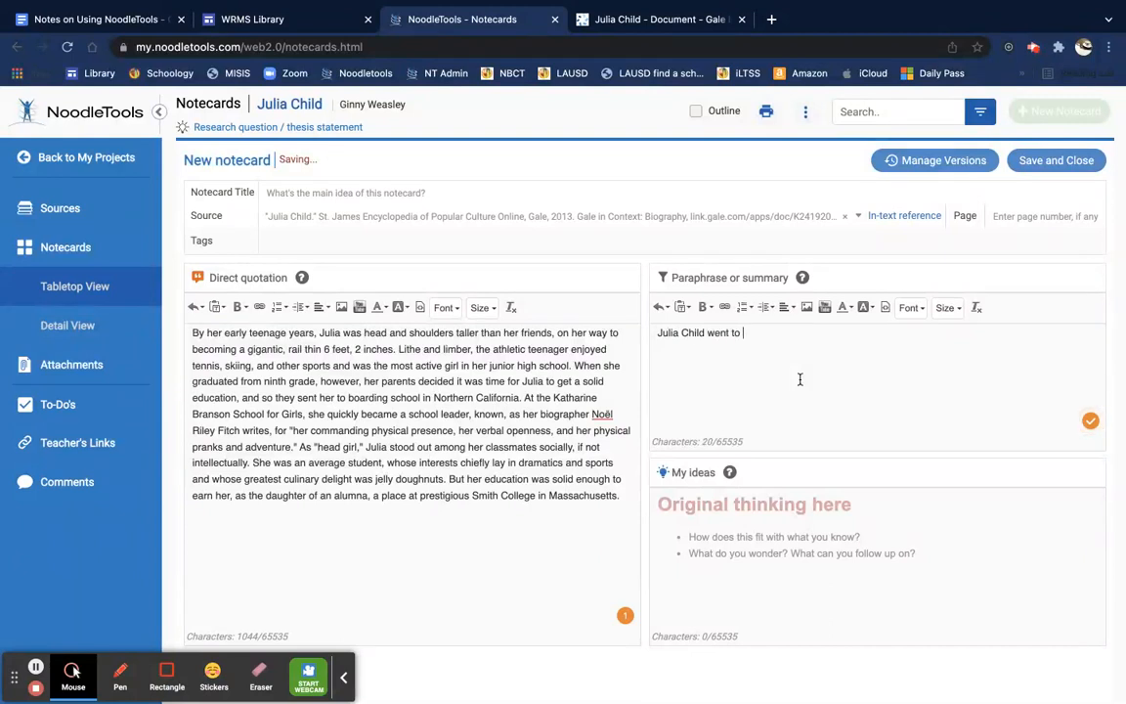
text(Smith Colleg)
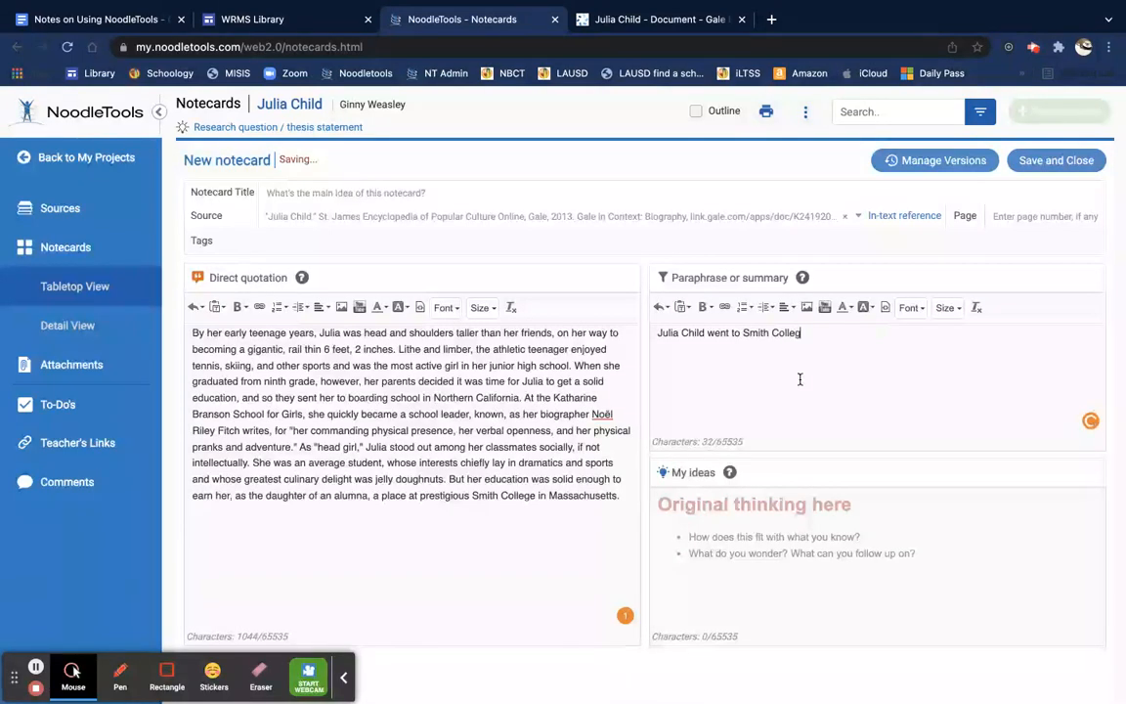
text(e in Massachusetts.)
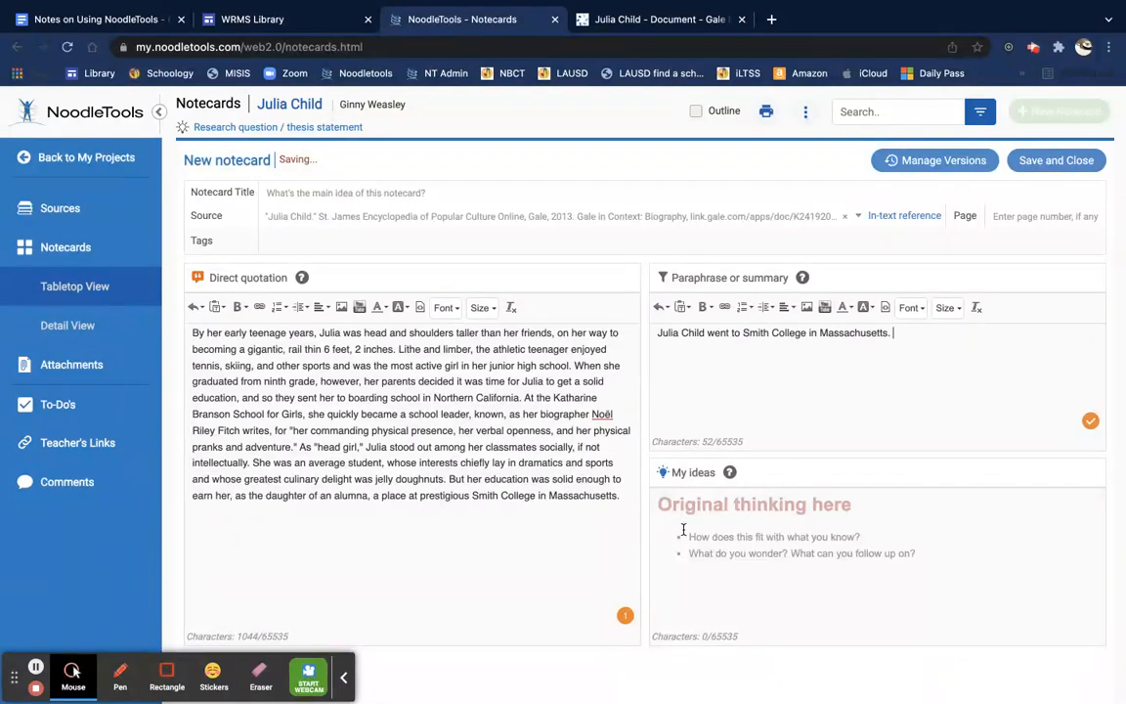
drag(622, 497, 190, 337)
key(BackSpace)
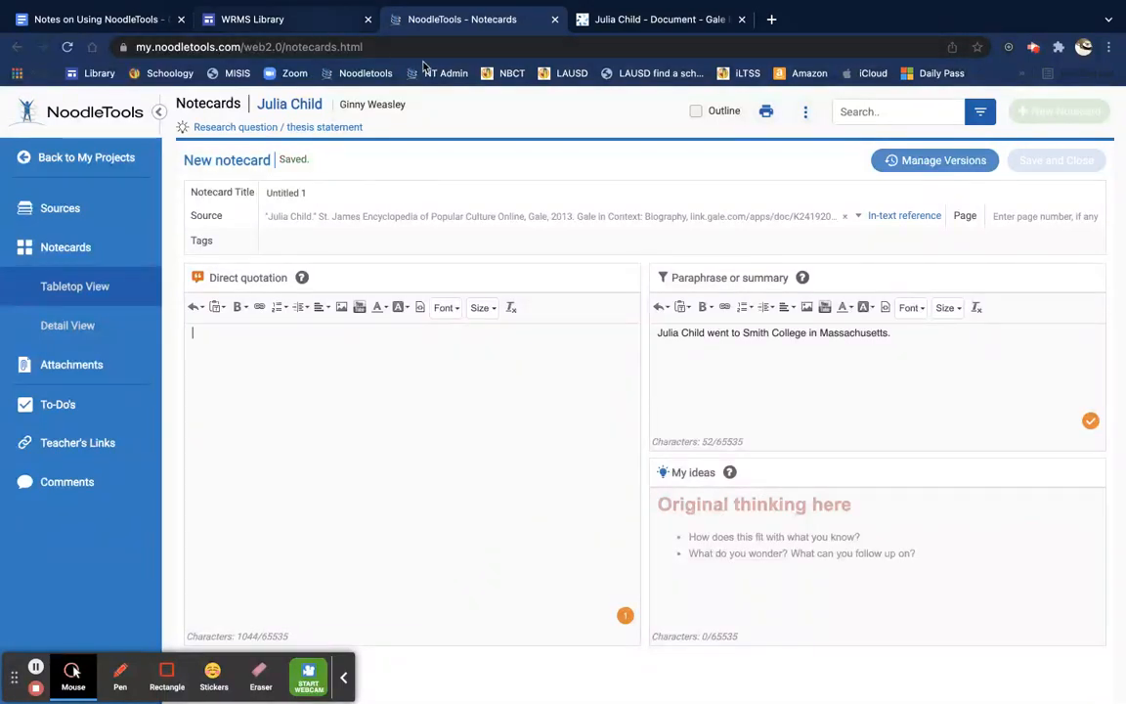
Step: Read the Gale article's paragraphs on Julia Child's schooling and her years at Smith, then return to NoodleTools
click(645, 21)
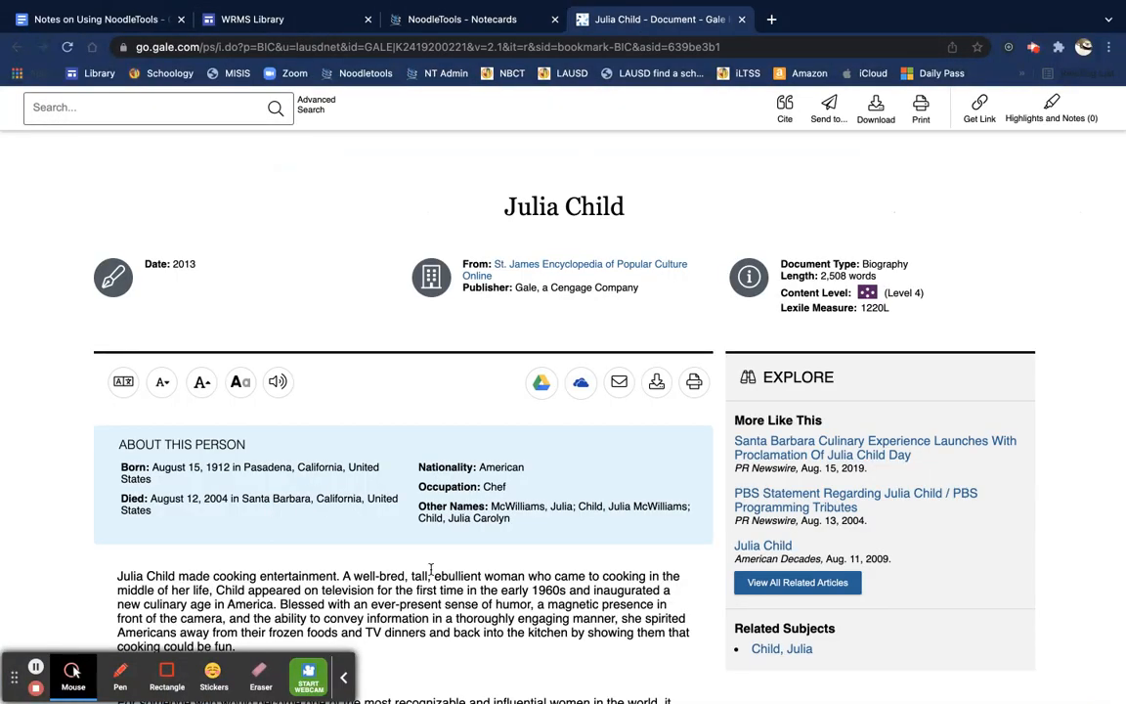
scroll(430, 570, down, 2)
scroll(427, 570, down, 5)
click(384, 495)
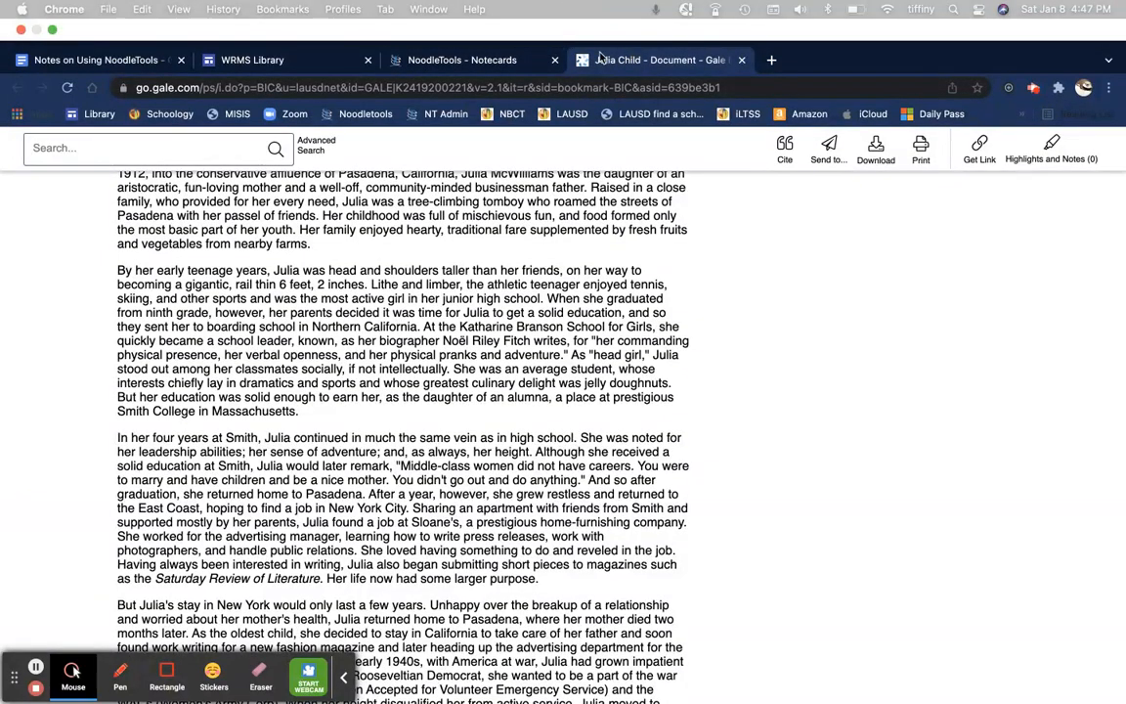
click(509, 62)
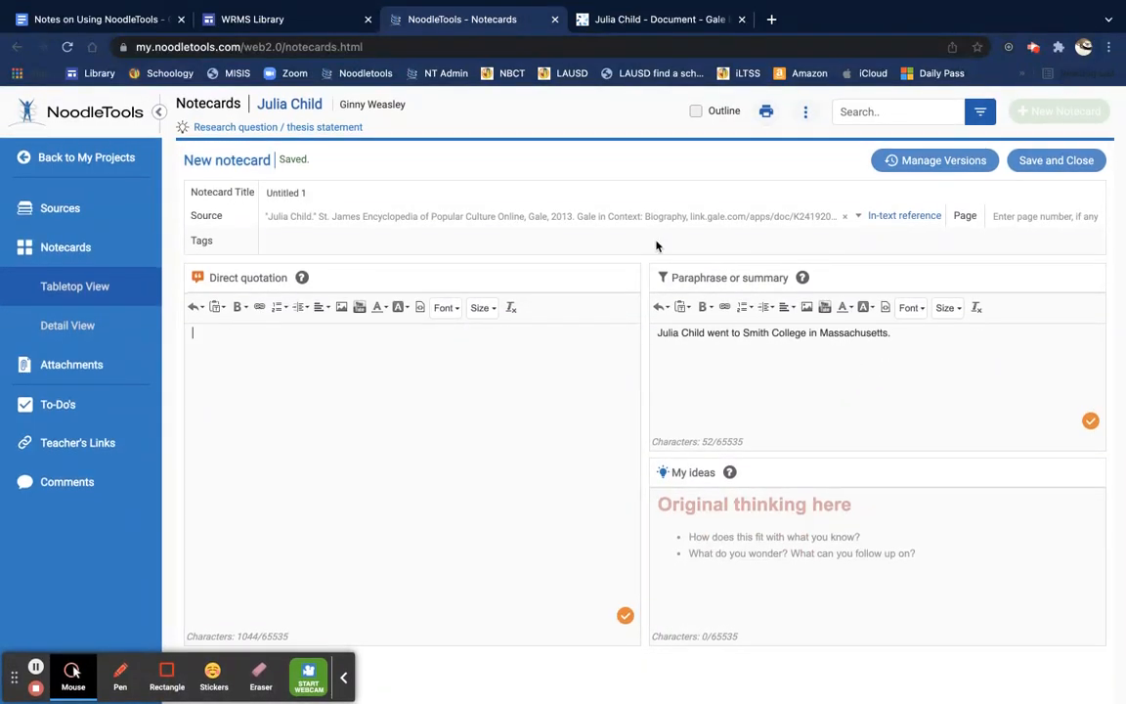
Step: Title the third notecard "Smith College", then save and close it
drag(322, 191, 242, 194)
text(Smit)
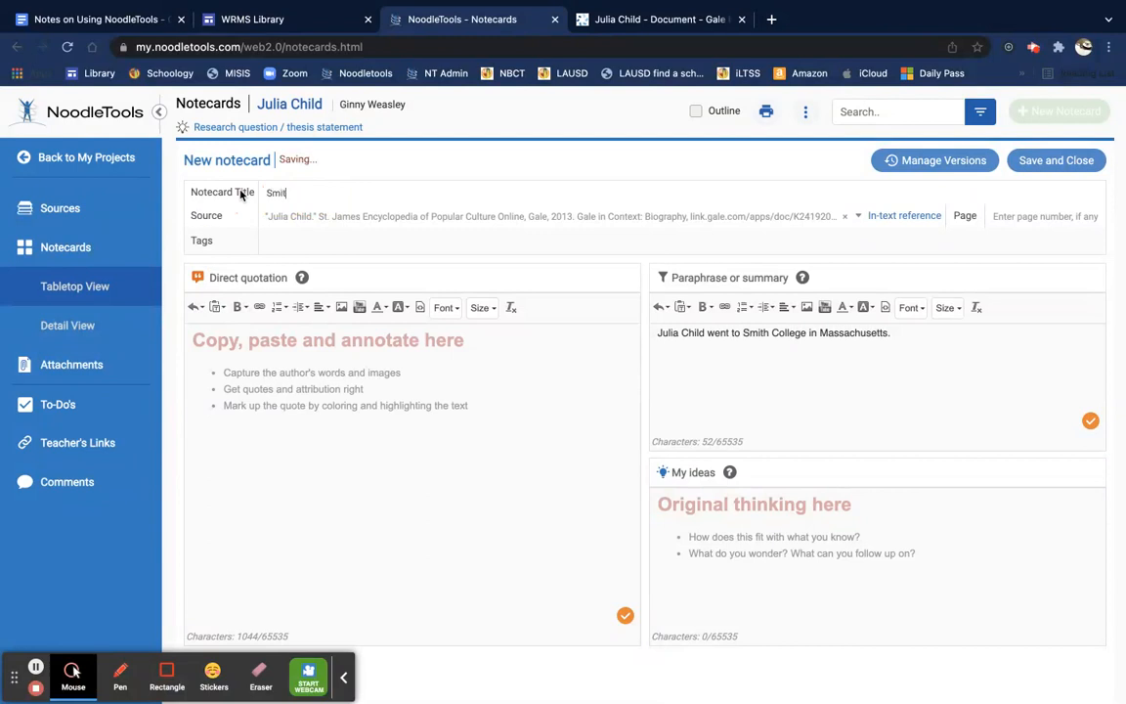
text(h College)
click(1057, 161)
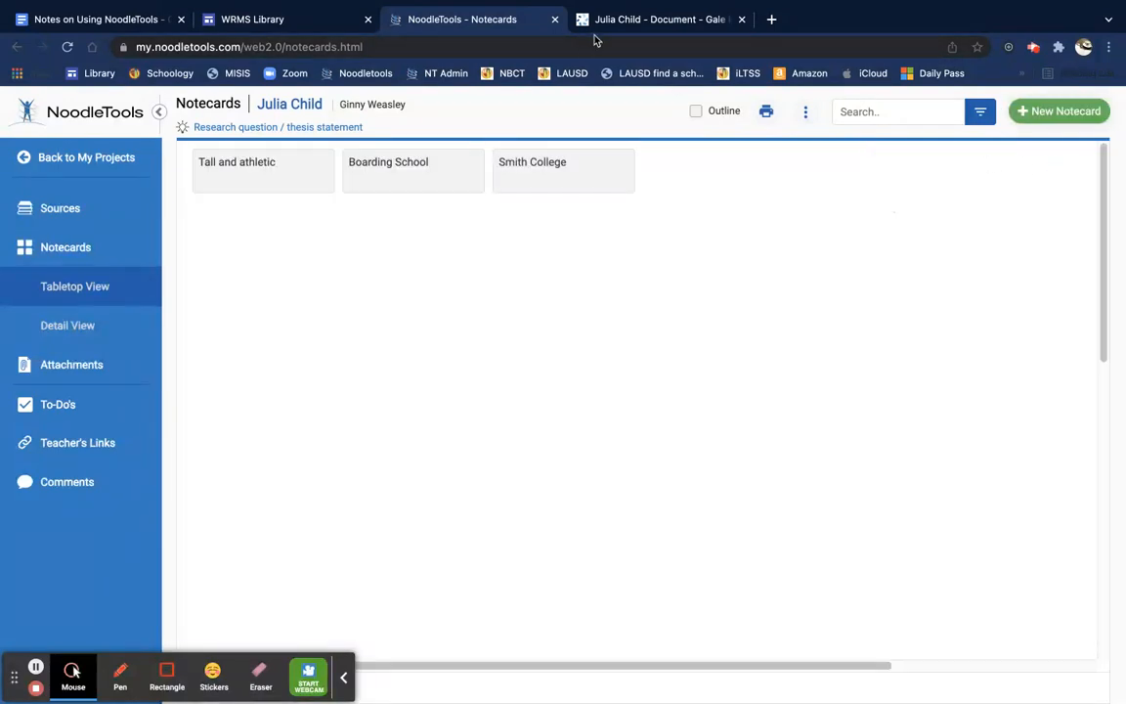
Step: In the Gale article, copy Julia's quotation running from "Middle-class women did not have careers" through "do anything."
click(640, 20)
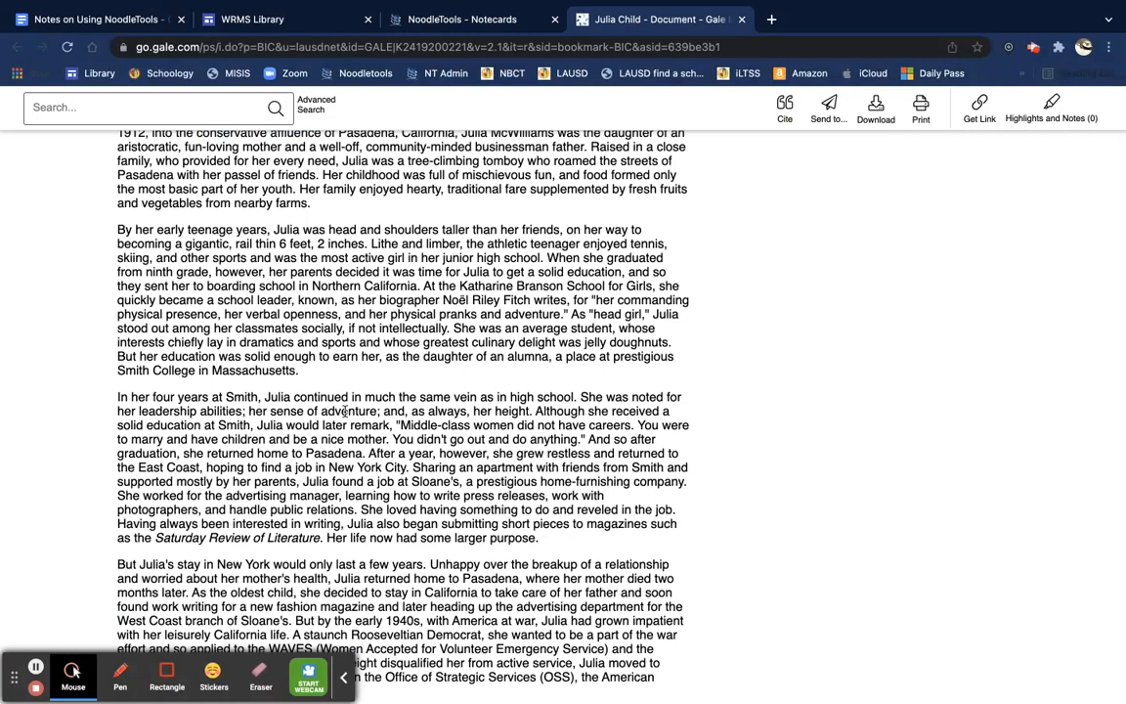
scroll(319, 383, down, 1)
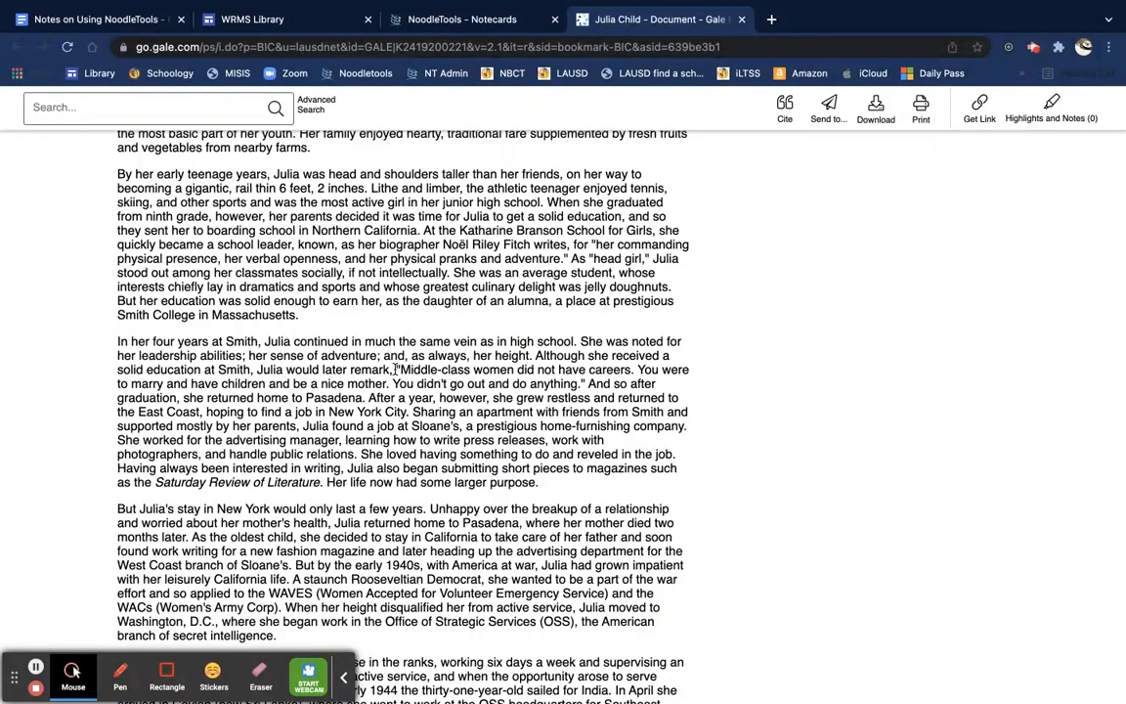
drag(398, 370, 590, 387)
key(super+c)
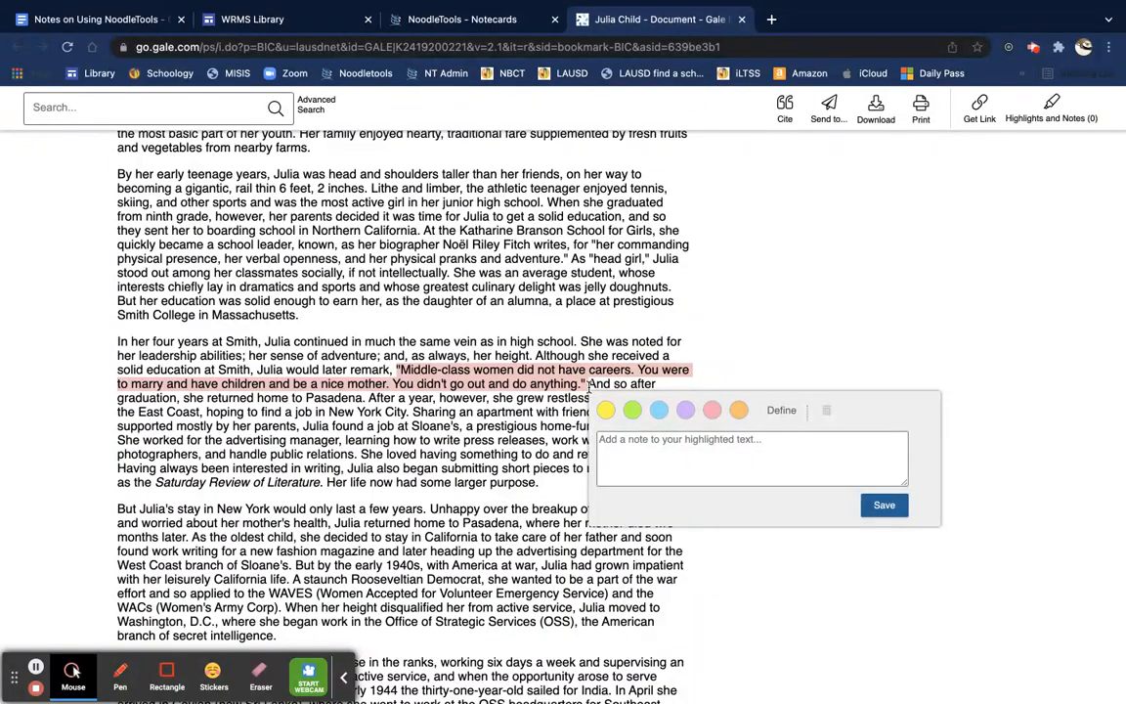
Step: Create a fourth NoodleTools notecard linked to the St. James Encyclopedia source and paste the copied quotation as its direct quotation
click(432, 20)
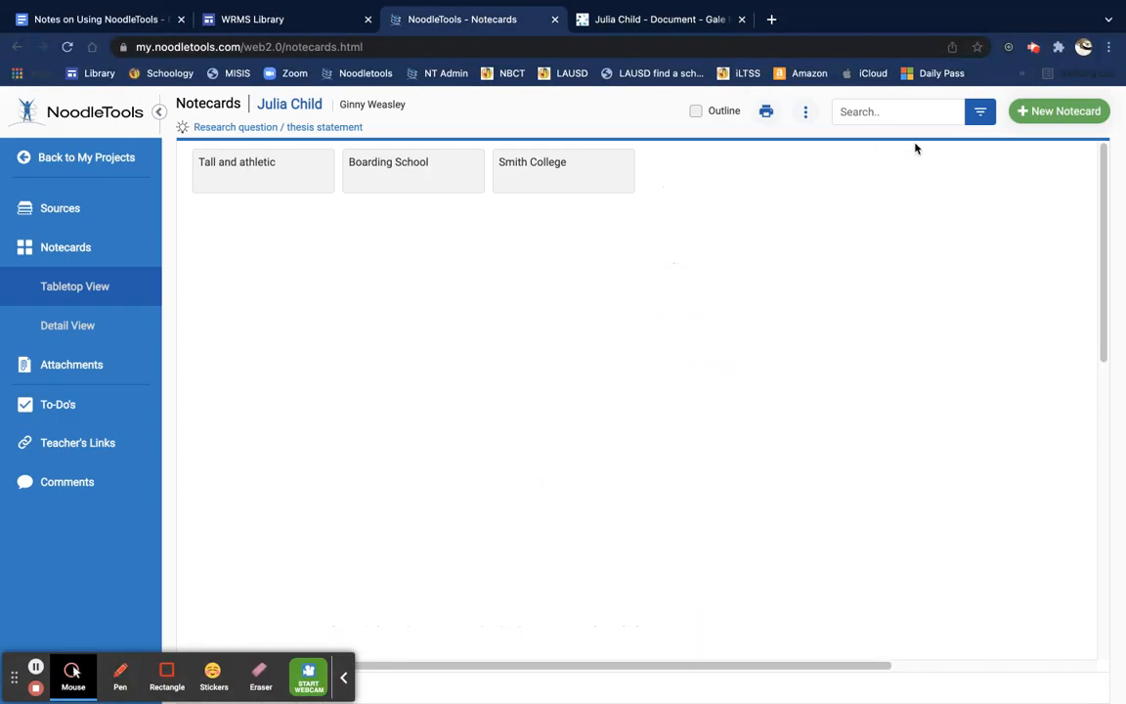
click(1035, 111)
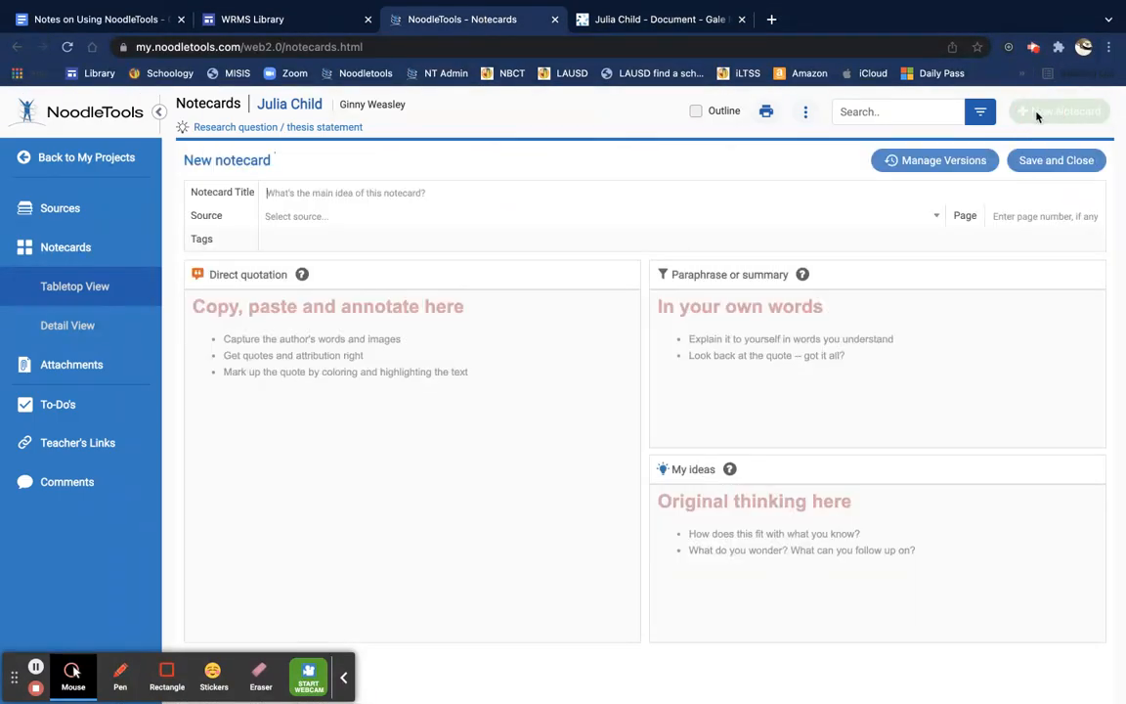
click(389, 216)
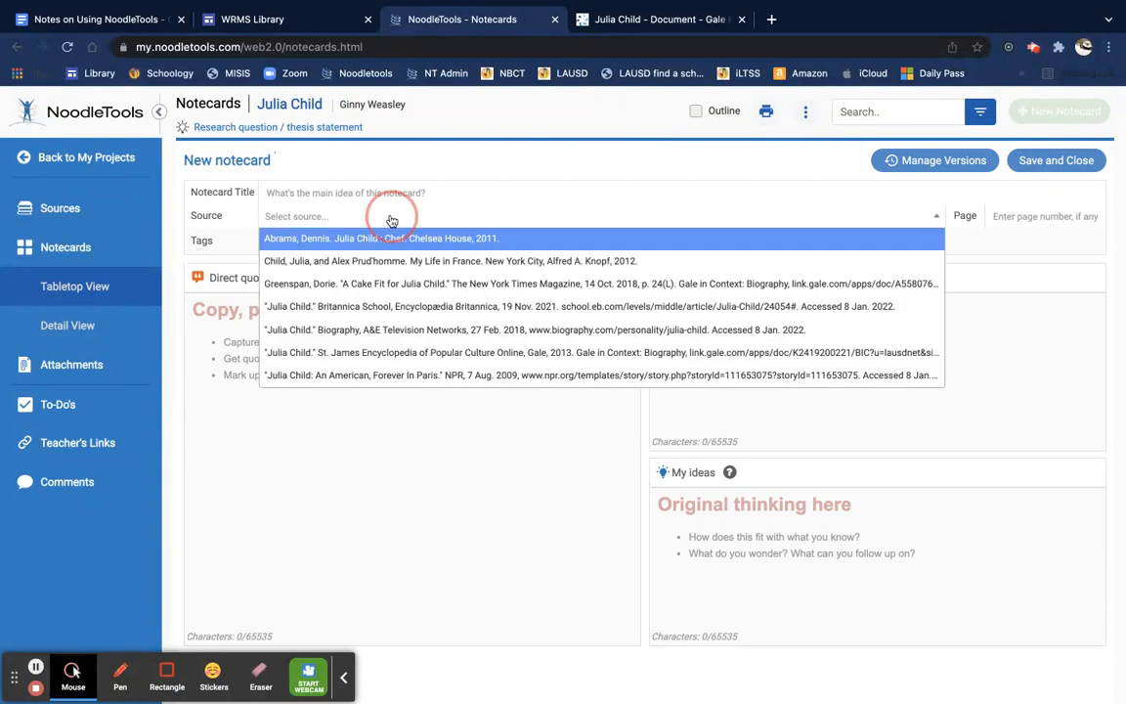
click(364, 352)
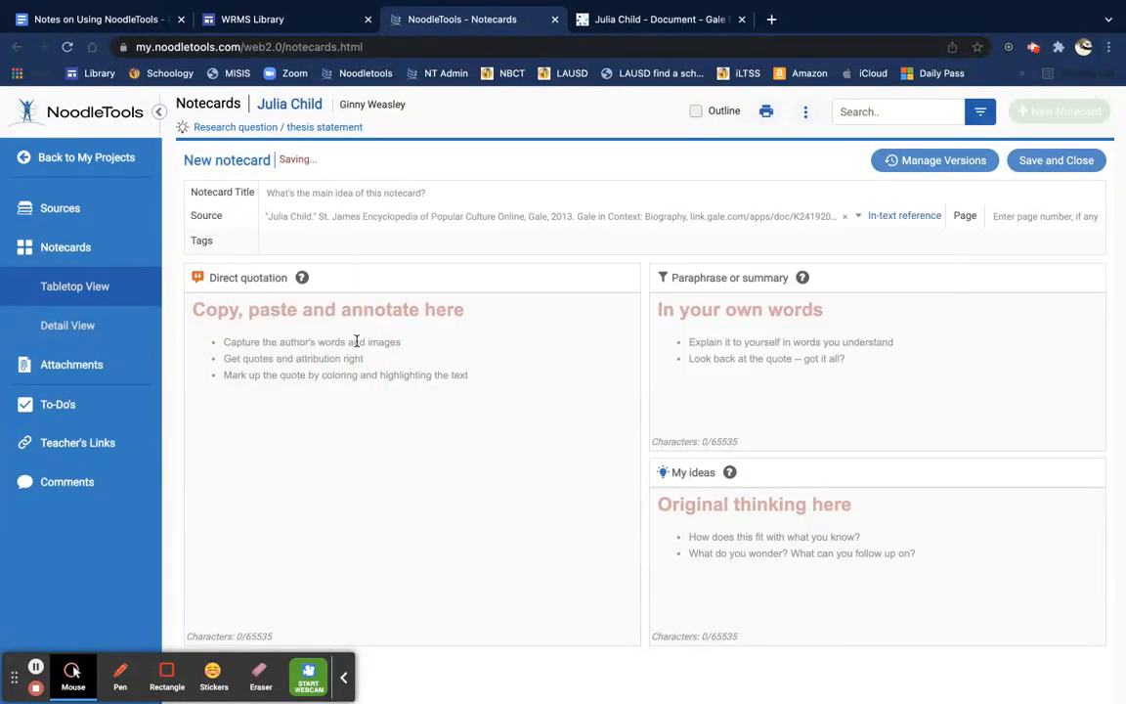
click(357, 341)
key(super+v)
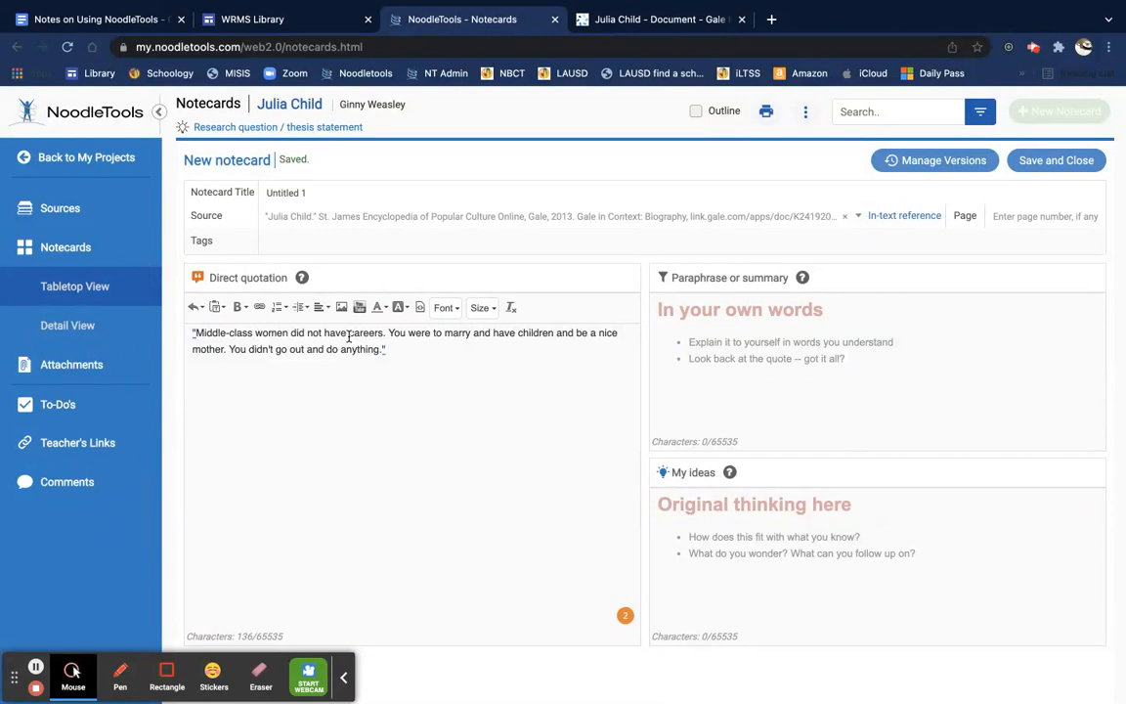
Step: Title the fourth notecard "Quote about women and careers", then save and close it
click(316, 191)
drag(316, 192, 244, 192)
text(Quote about wome)
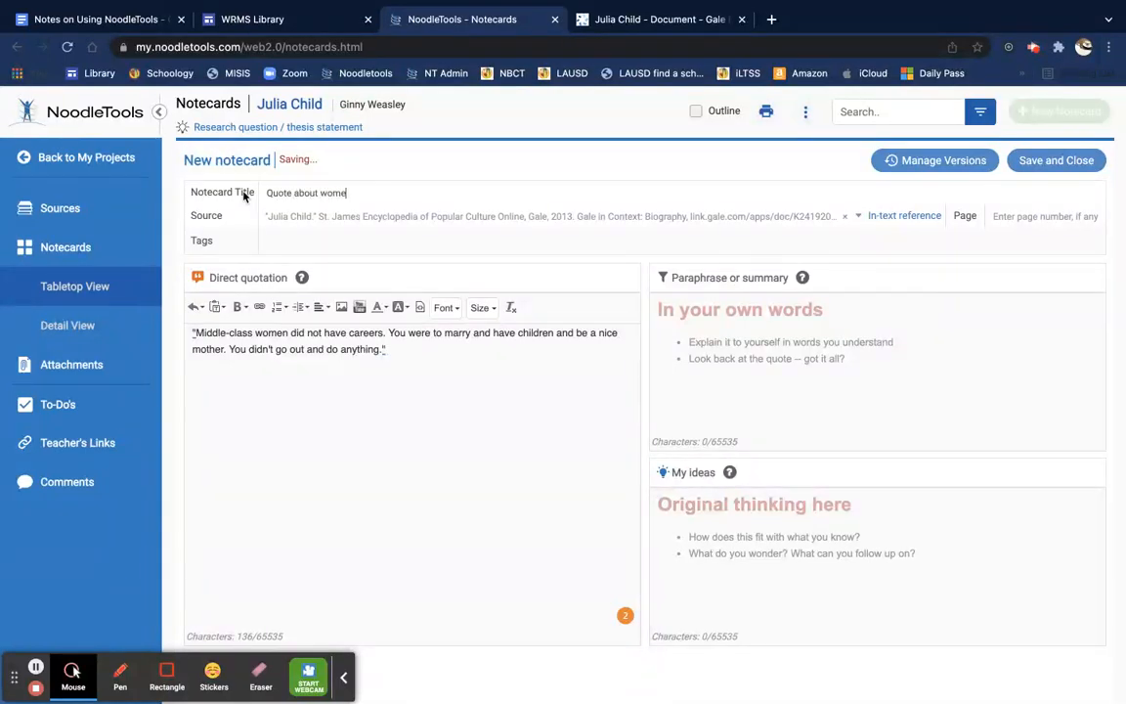
text(n and careers)
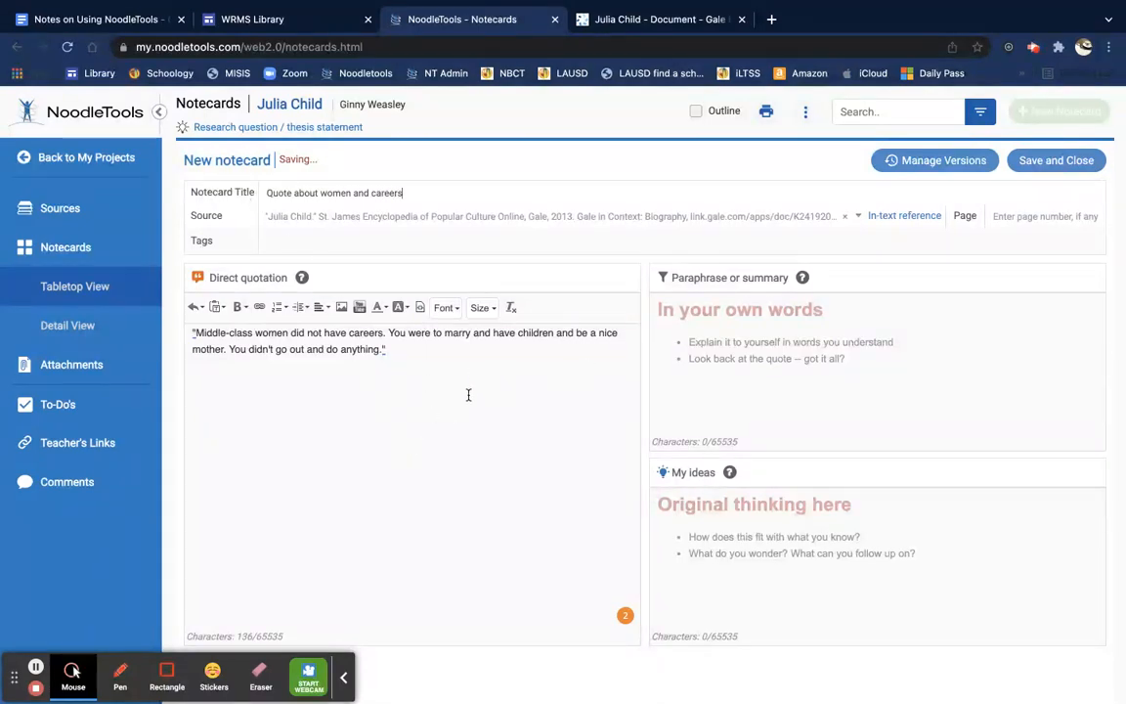
click(1059, 161)
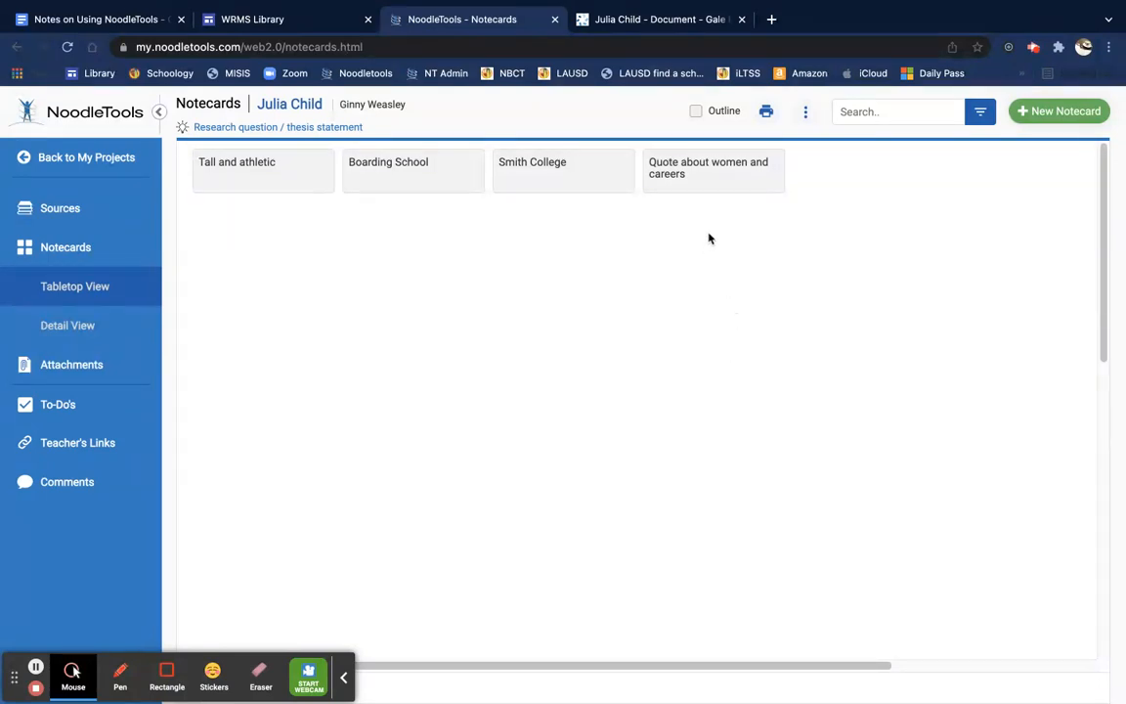
Step: In the outline, place the first three notecards under "Life Before Being a Chef" and "Quote about women and careers" under "Life as a Chef"
click(696, 112)
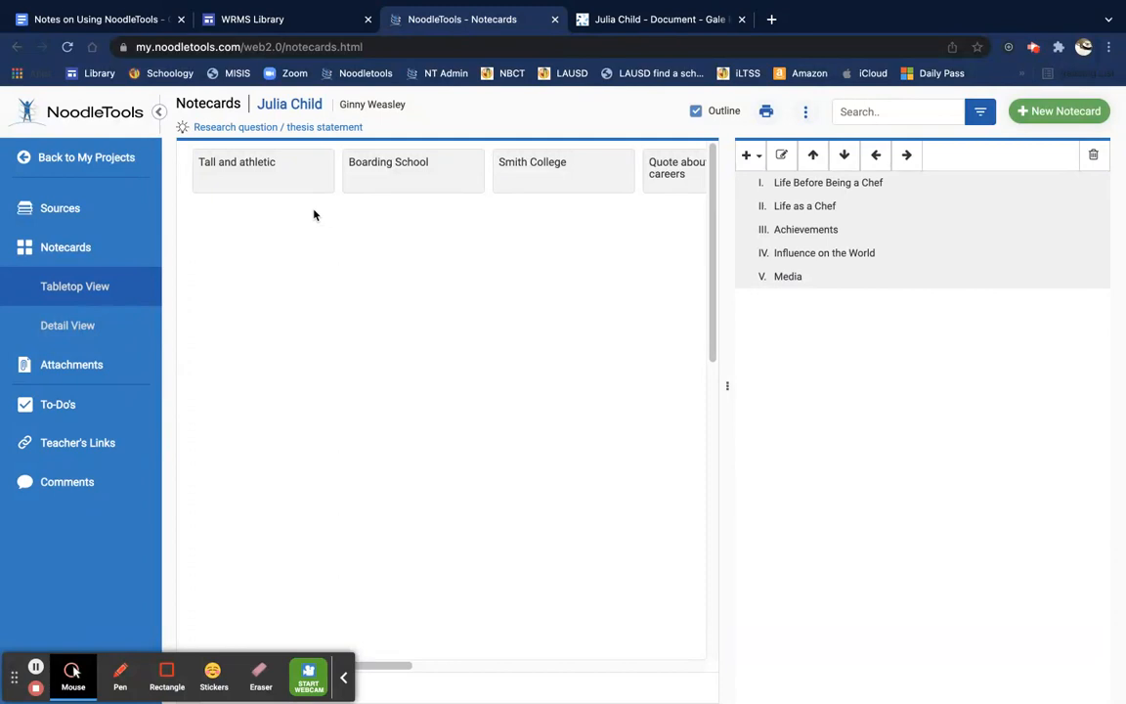
click(257, 166)
drag(257, 167, 828, 192)
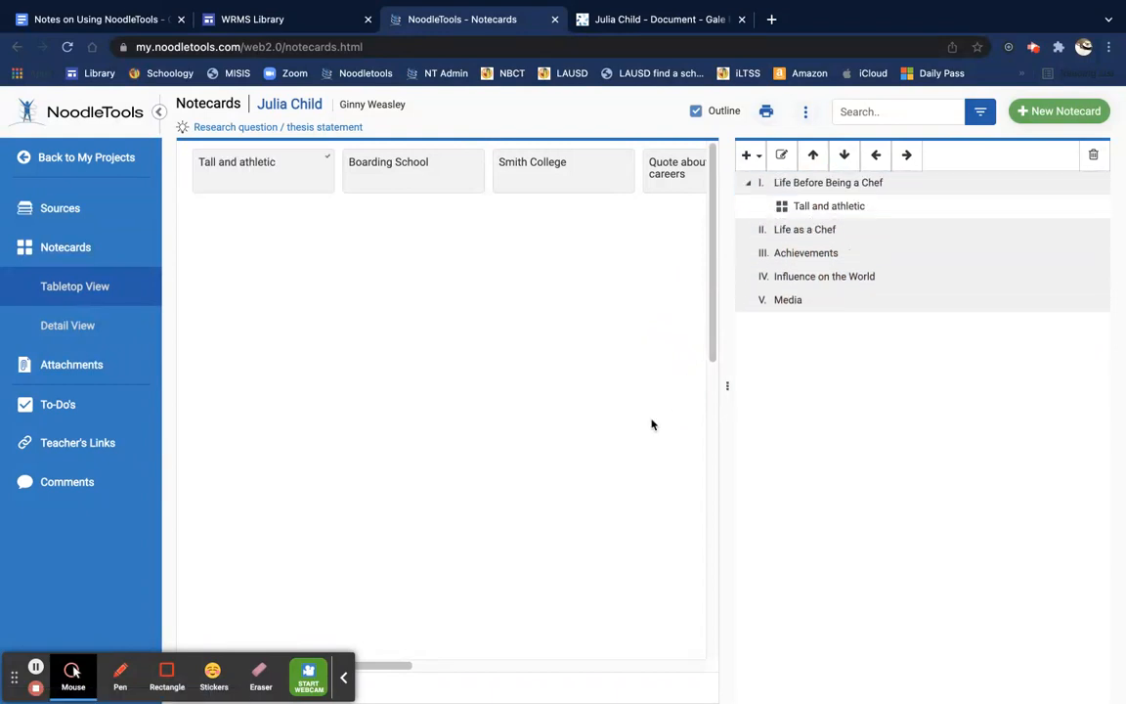
click(410, 164)
drag(409, 164, 802, 227)
drag(535, 169, 812, 237)
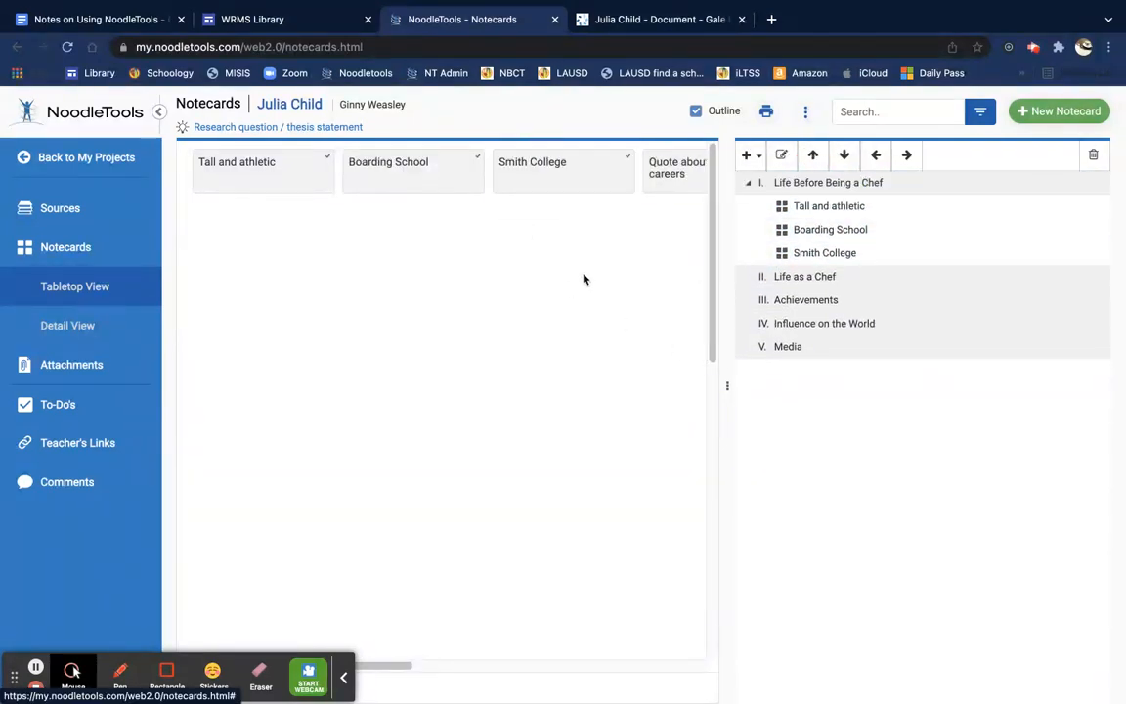
click(673, 171)
drag(672, 171, 787, 280)
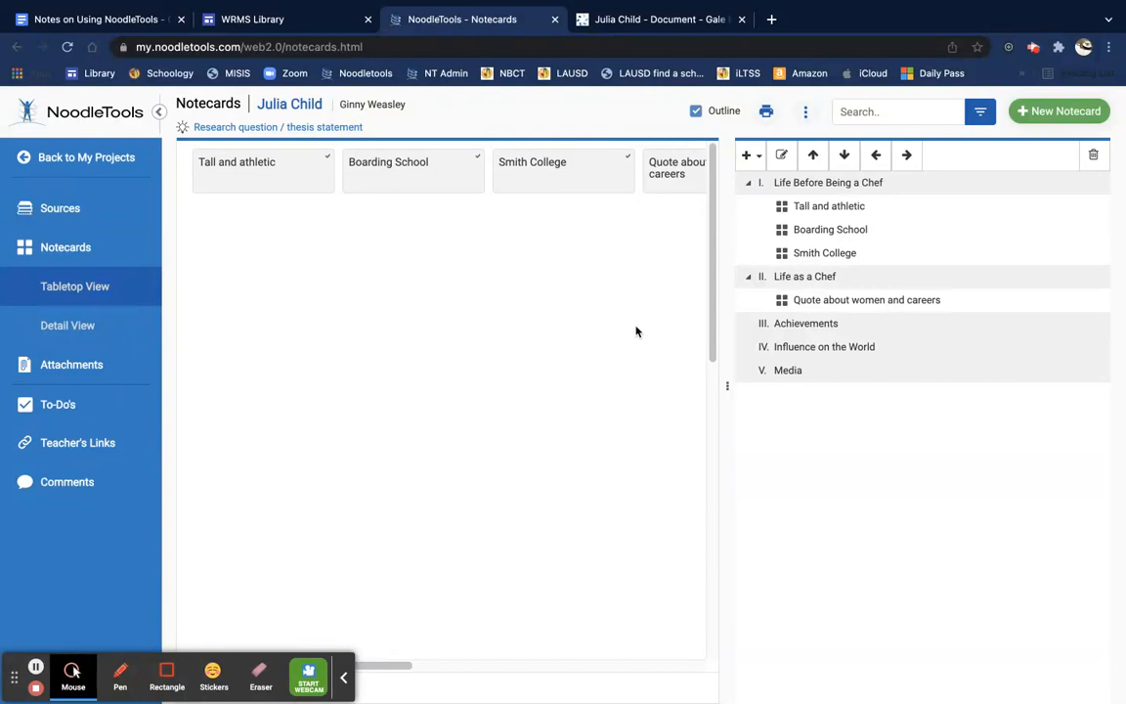
Step: View the Julia Child project's source list and return to the notecard tabletop with the outline shown
mouse_move(801, 309)
mouse_down()
mouse_move(817, 261)
mouse_move(800, 299)
mouse_up()
click(624, 391)
click(55, 208)
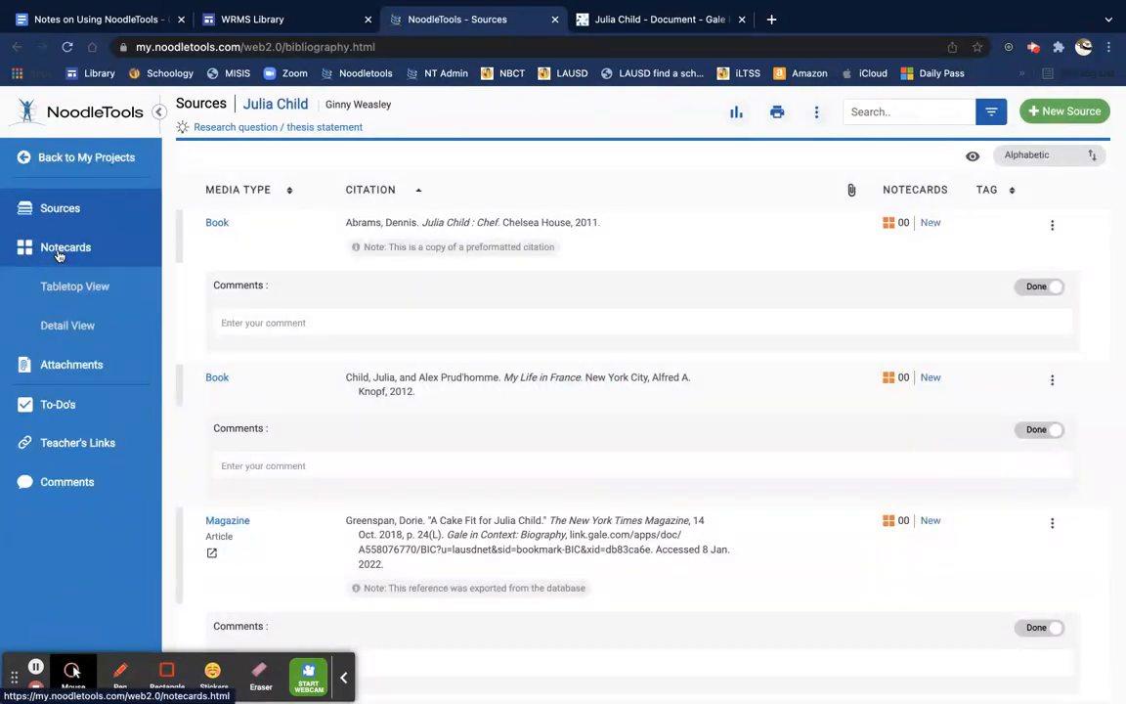
click(60, 249)
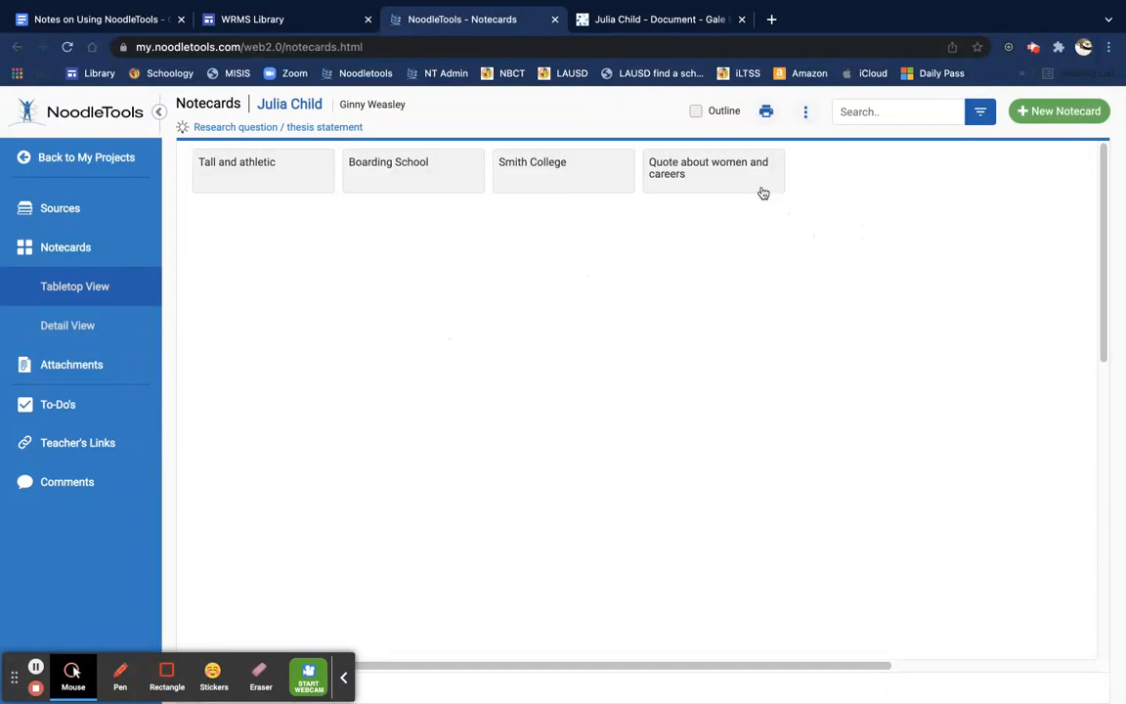
click(696, 111)
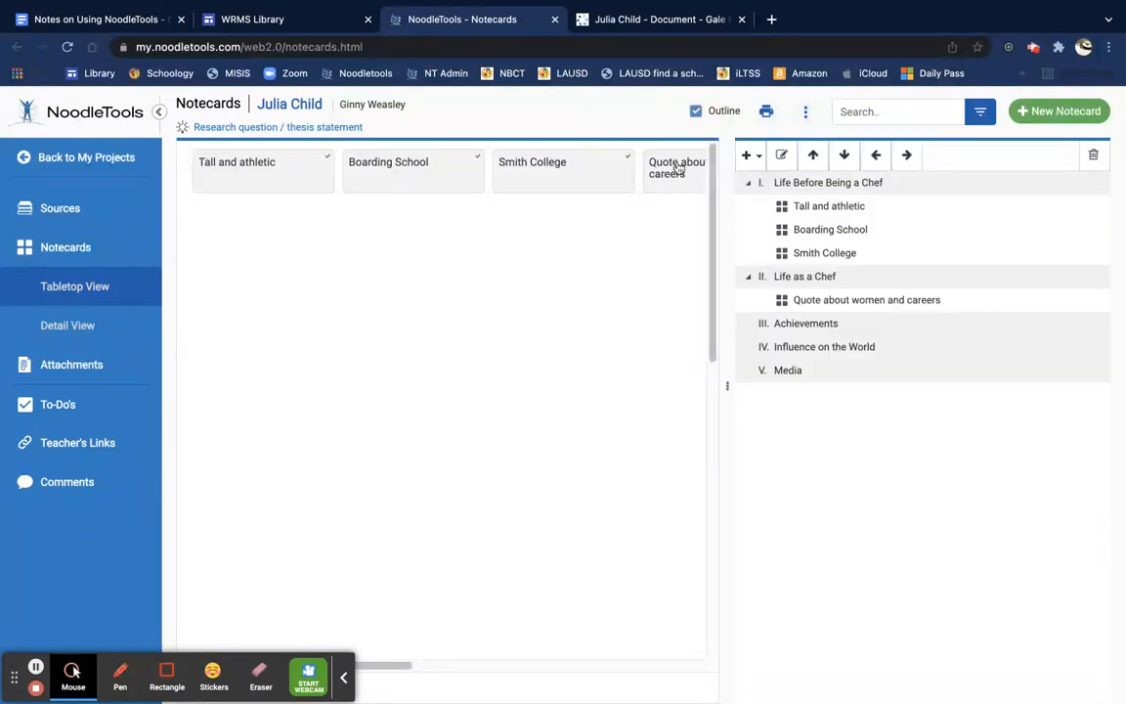
Step: Rearrange the tabletop so Boarding School, Smith College and Quote about women and careers form a vertical column with Boarding School uppermost
drag(685, 182, 218, 477)
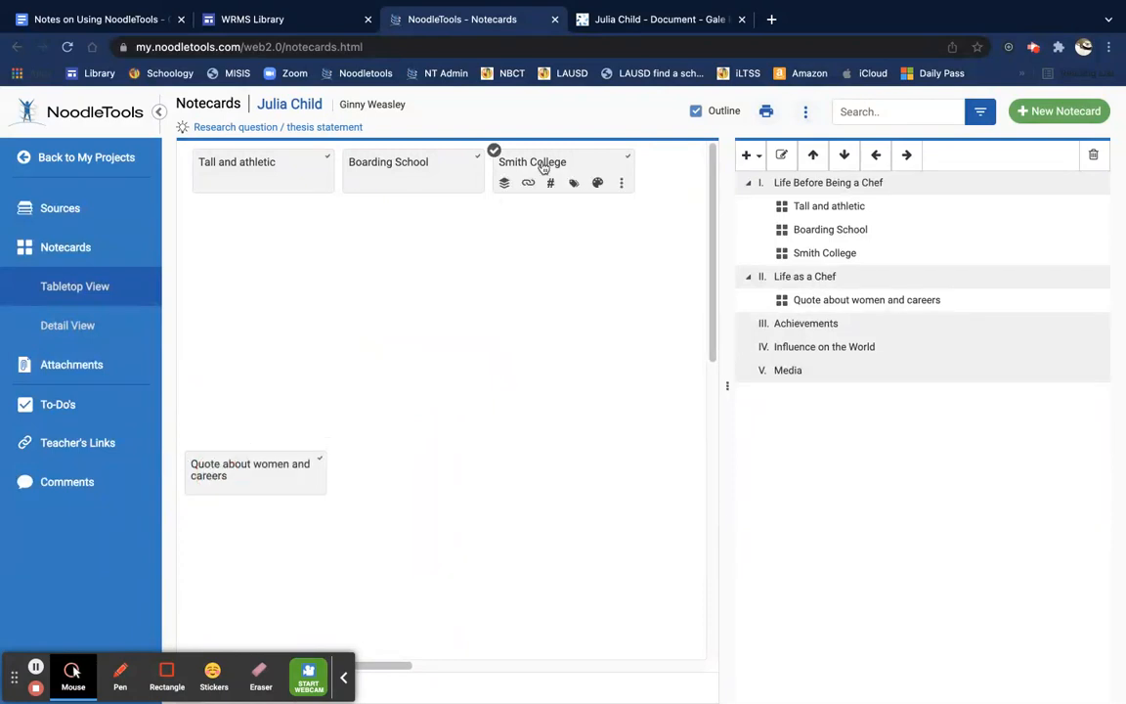
drag(535, 166, 237, 370)
drag(391, 164, 217, 318)
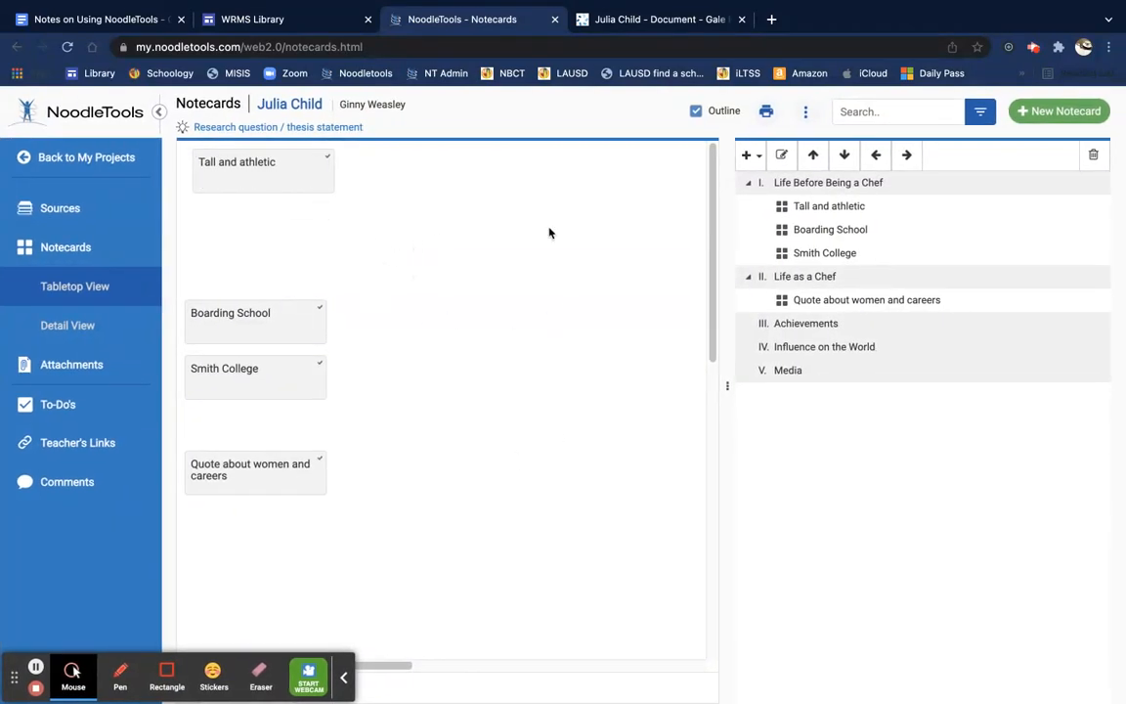
mouse_move(391, 666)
mouse_down()
mouse_move(556, 677)
mouse_move(391, 675)
mouse_up()
Step: Stack the Tall and athletic notecard on Boarding School and title the new pile "Life Before Being a Chef"
drag(289, 177, 284, 312)
click(283, 255)
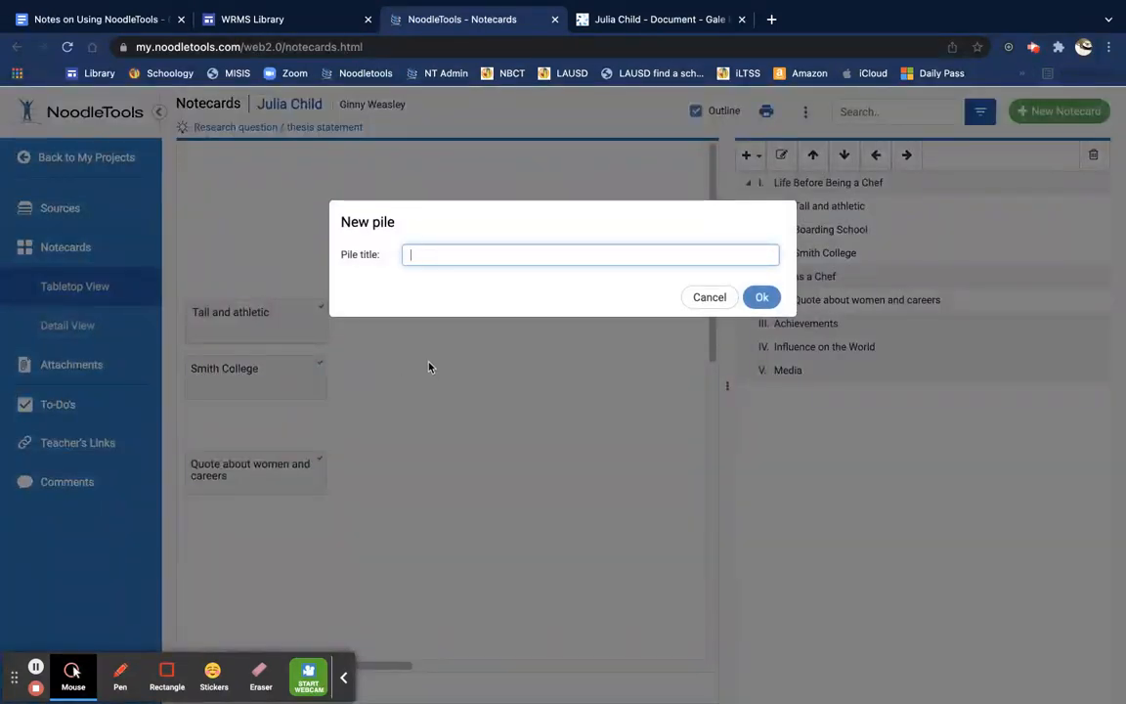
text(Live)
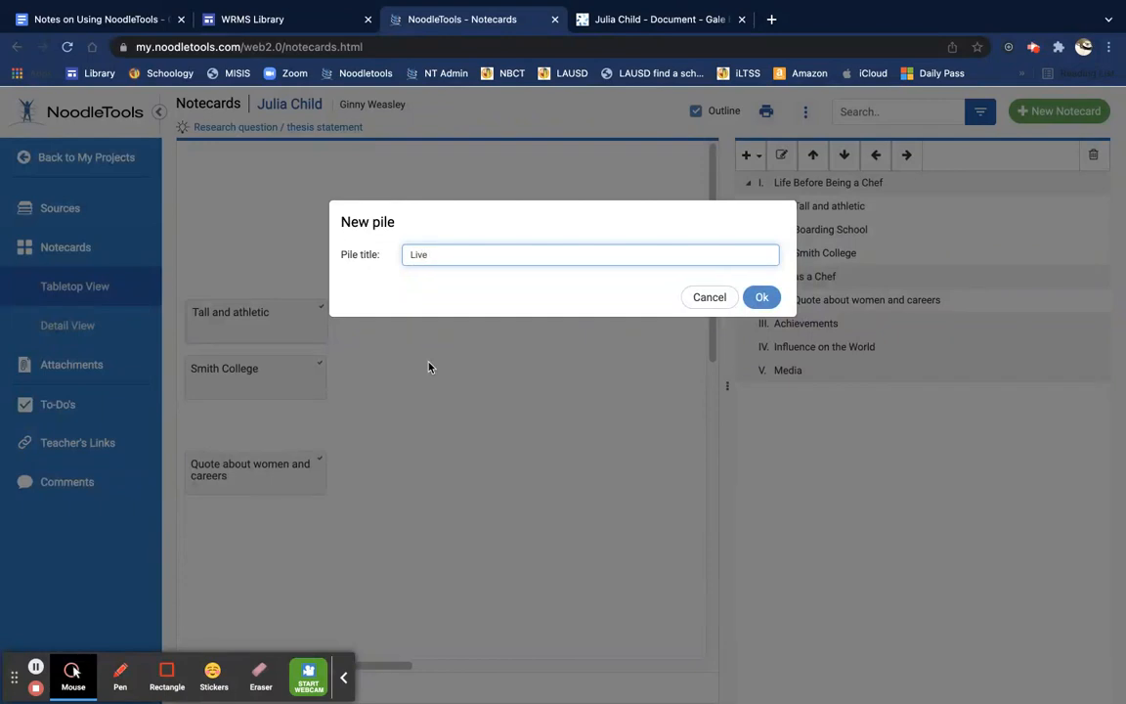
key(BackSpace)
text(fe Be)
text(fore )
text(Beti)
text(ng a)
key(BackSpace)
key(BackSpace)
key(BackSpace)
key(BackSpace)
key(BackSpace)
key(BackSpace)
text(ing a Chef)
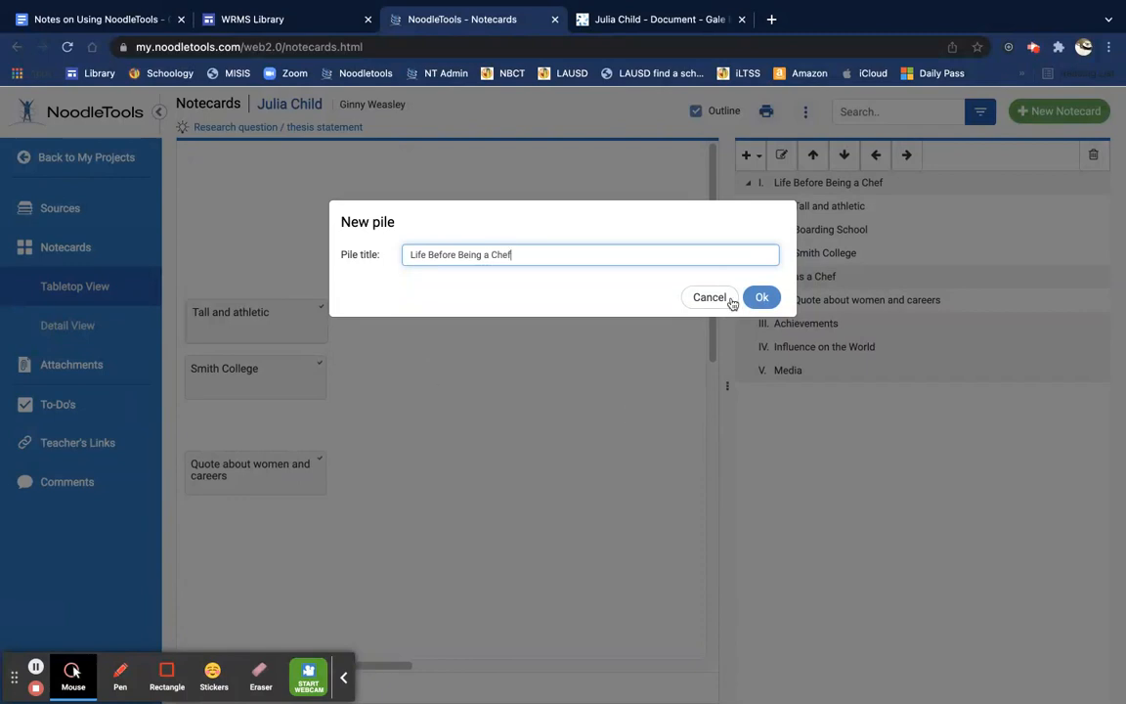
click(762, 297)
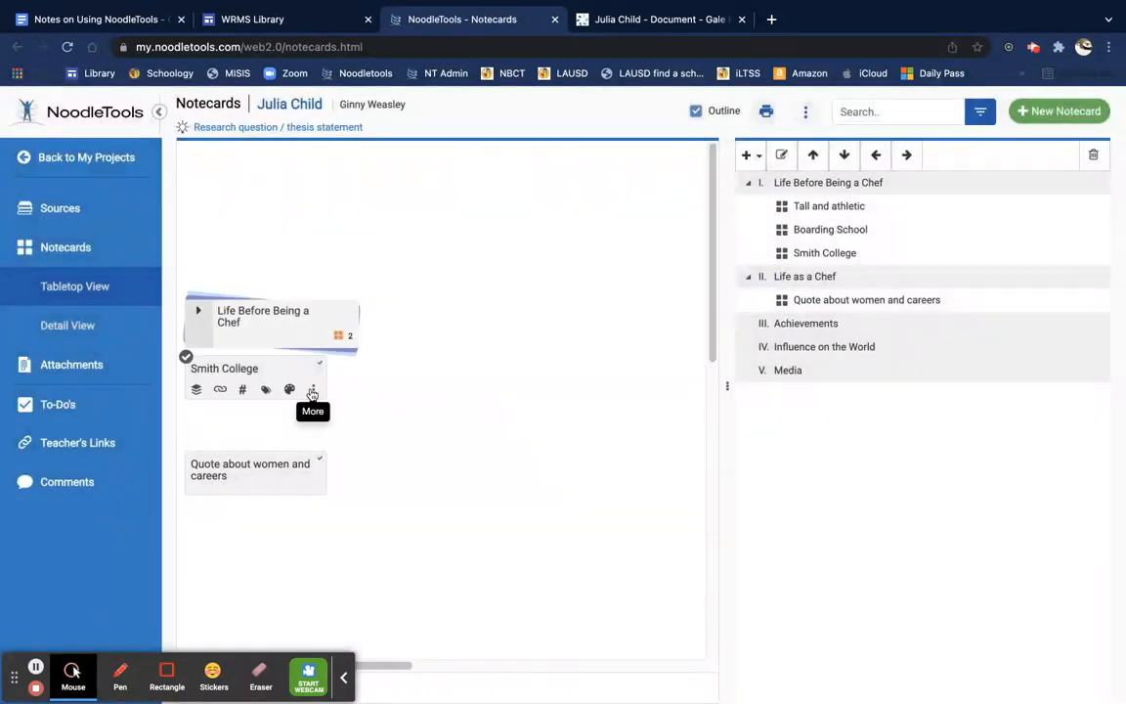
Step: Add Smith College to the pile and reorder its notecards as Smith College, Boarding School, Tall and athletic
drag(269, 378, 292, 325)
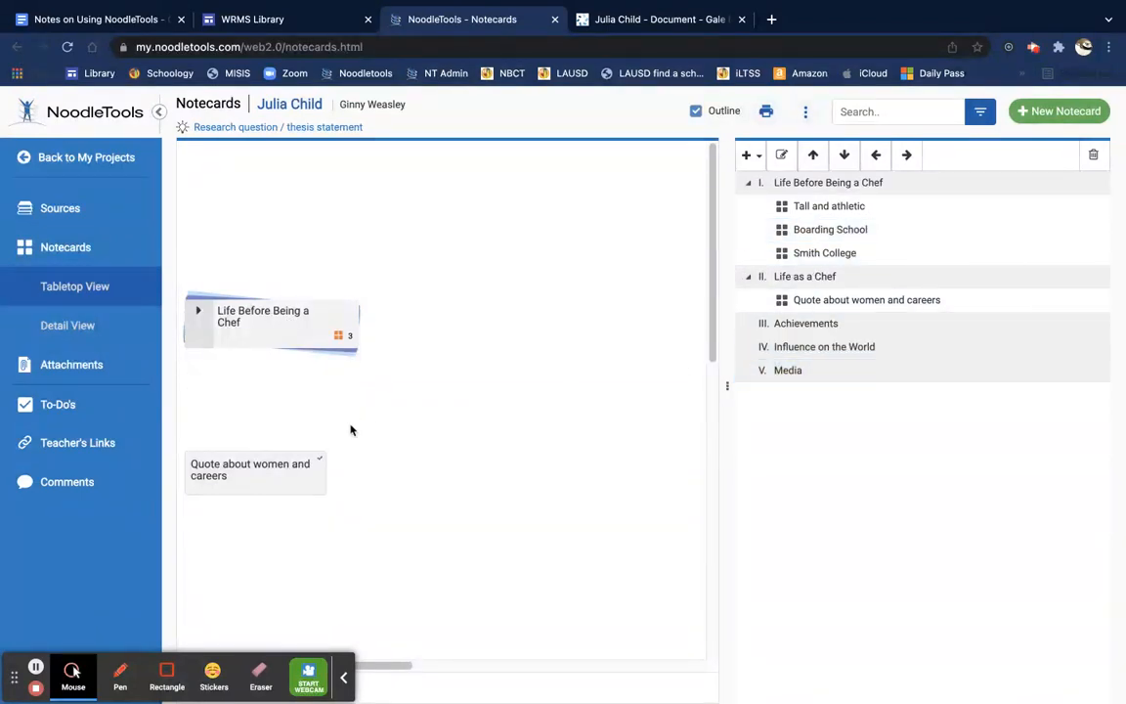
drag(282, 324, 286, 399)
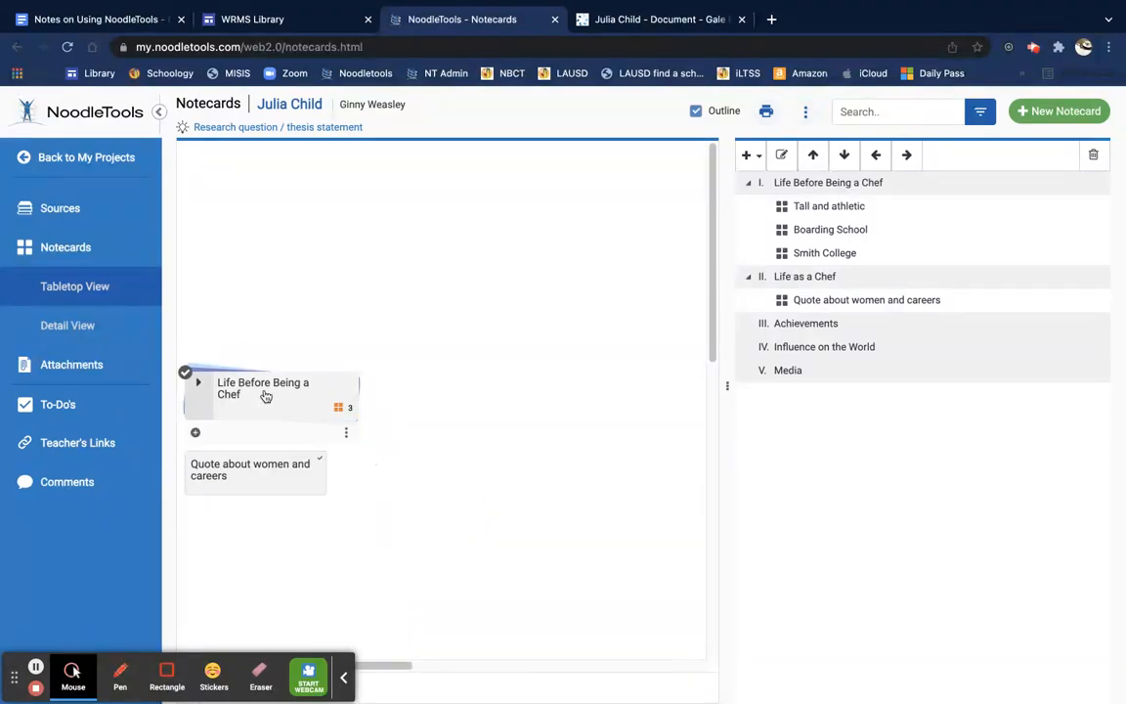
click(199, 387)
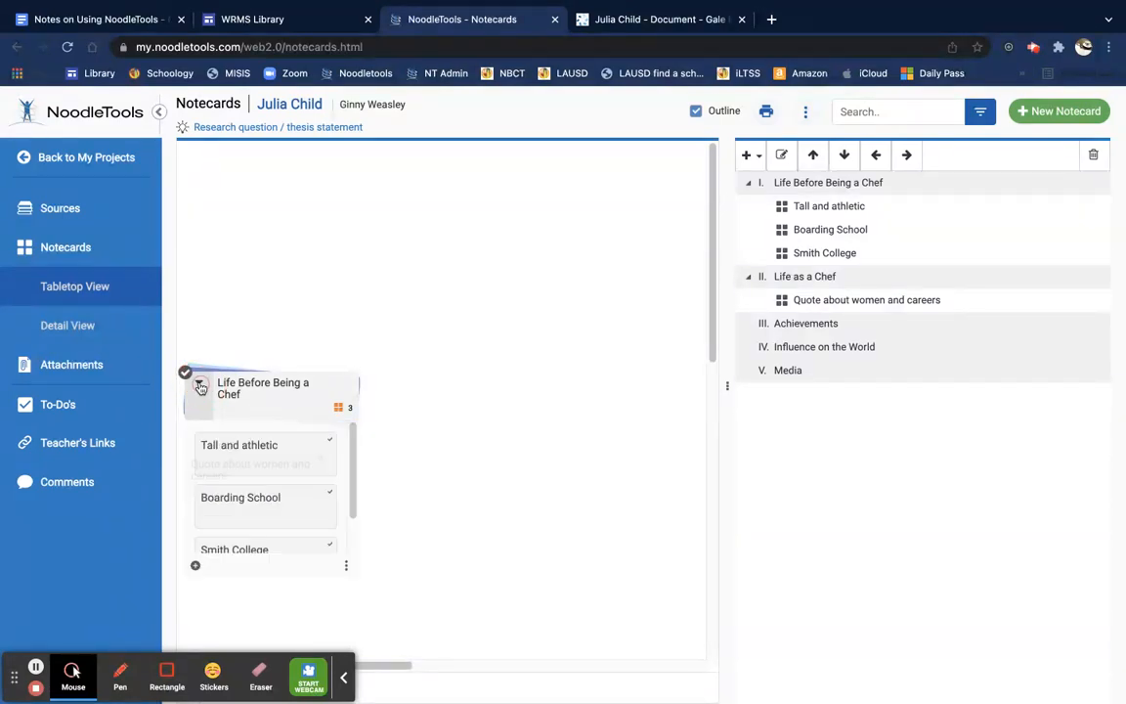
drag(259, 497, 266, 536)
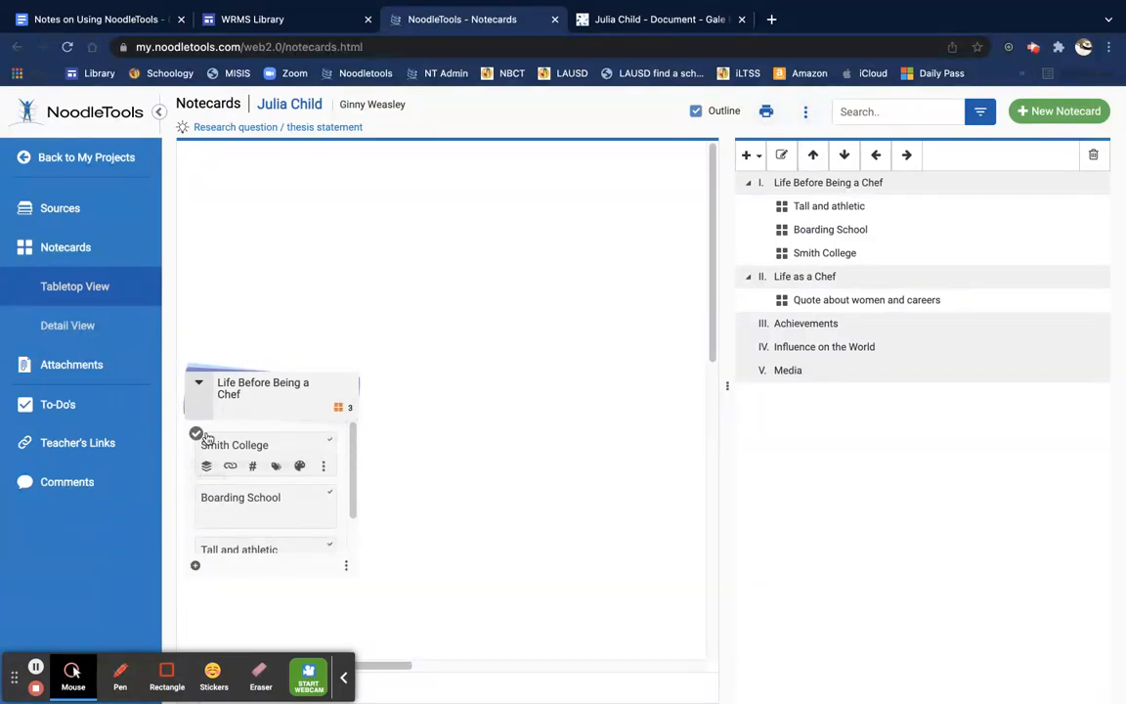
click(200, 387)
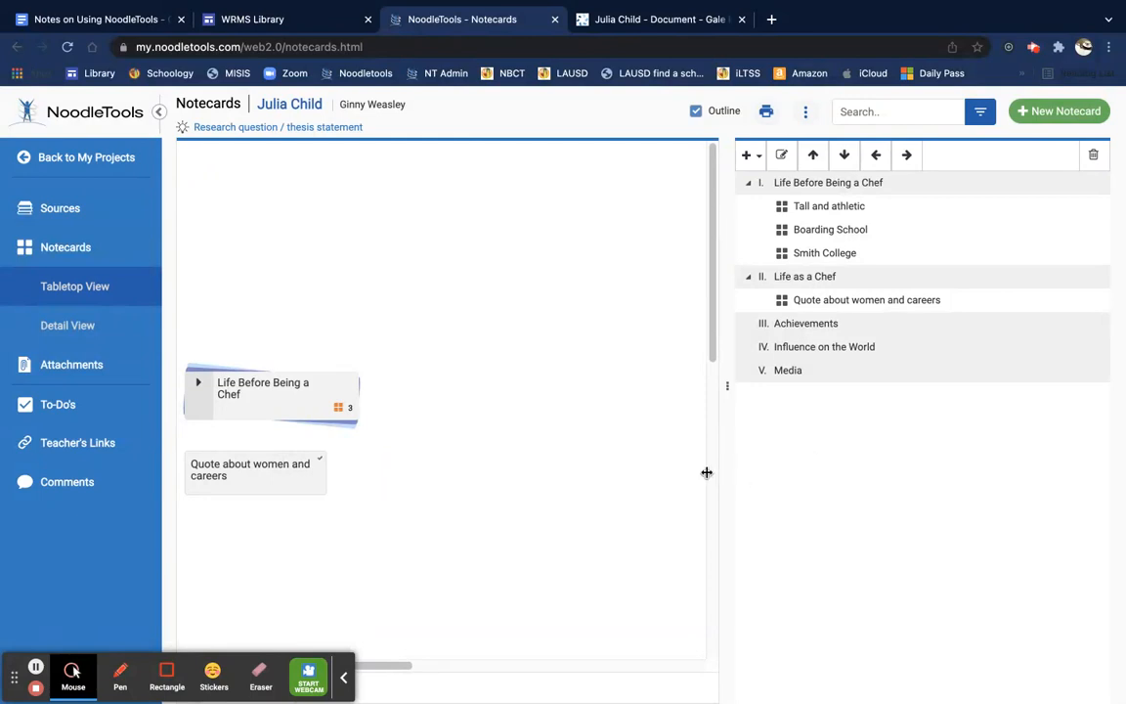
Step: Sign out and sign in to a second student's account with its personal ID and password
click(342, 681)
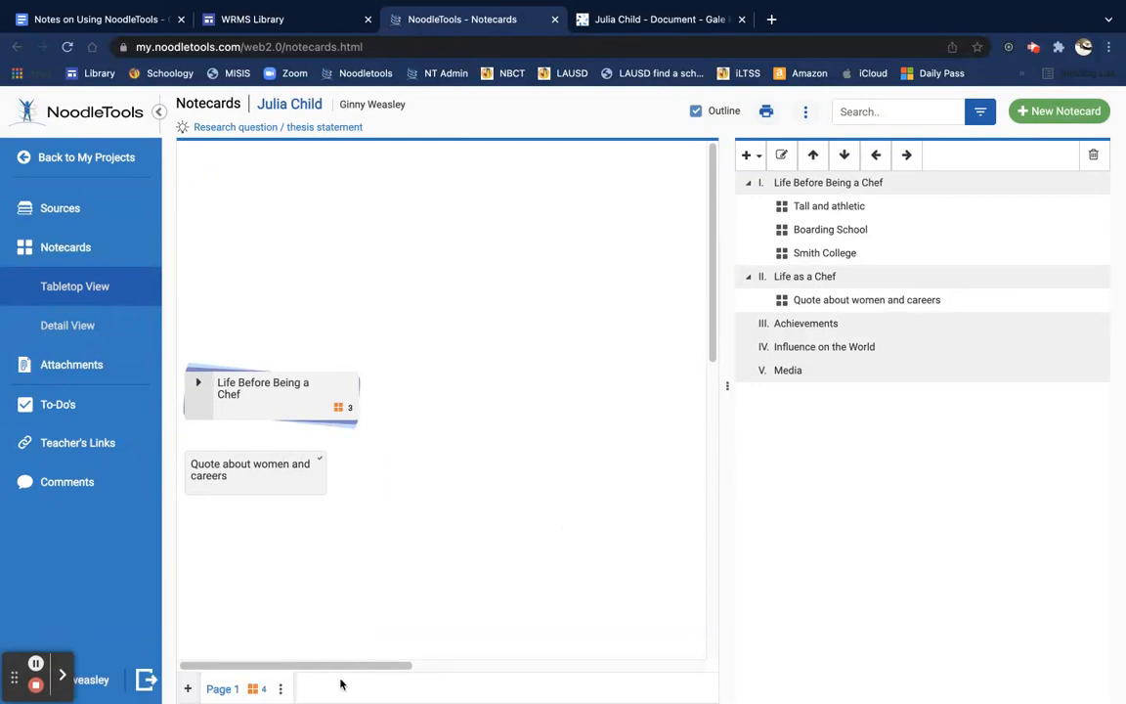
click(144, 681)
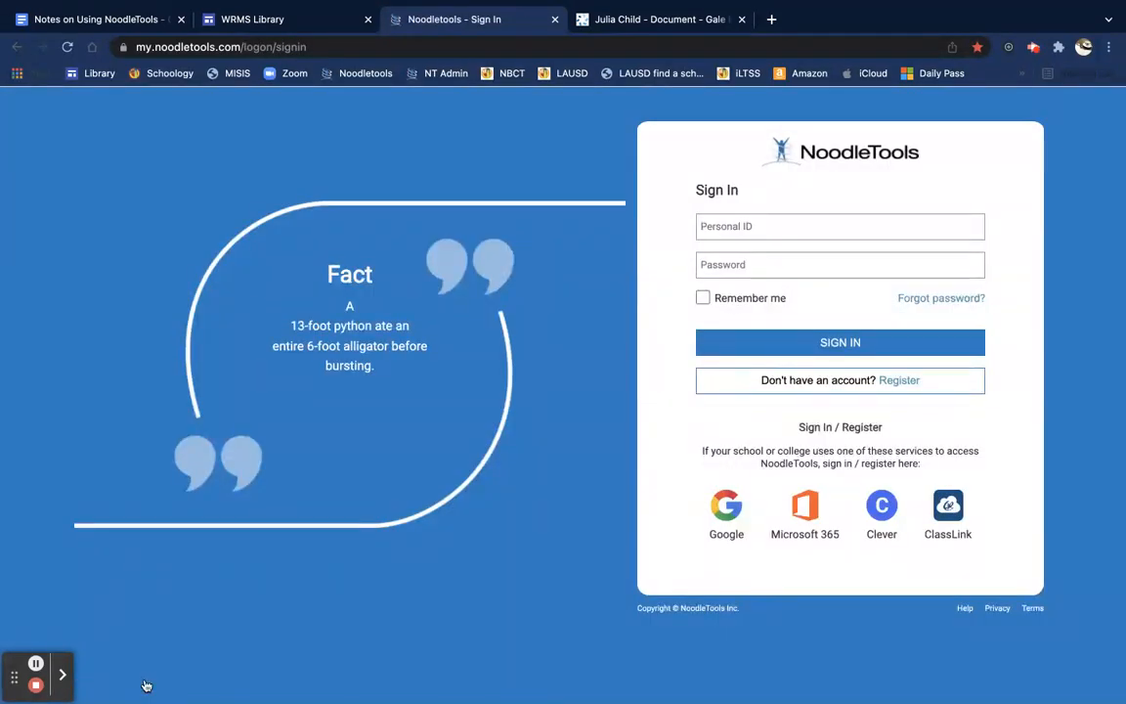
click(732, 224)
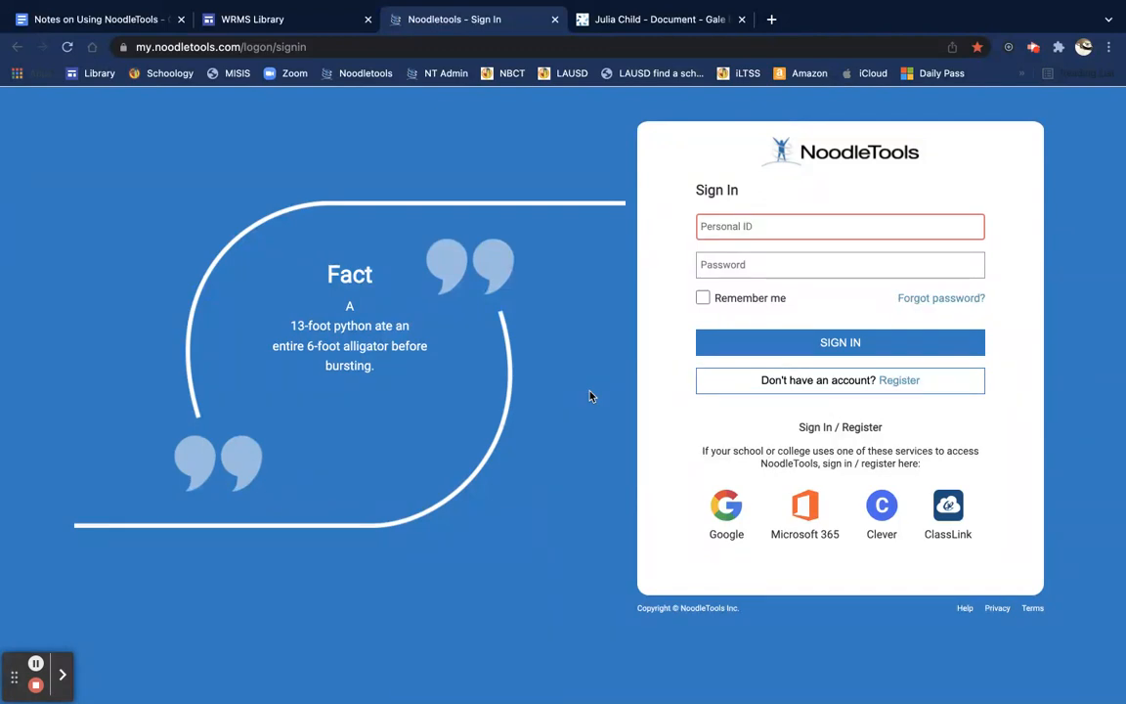
text(ron.weasley)
key(Tab)
text(****)
key(Return)
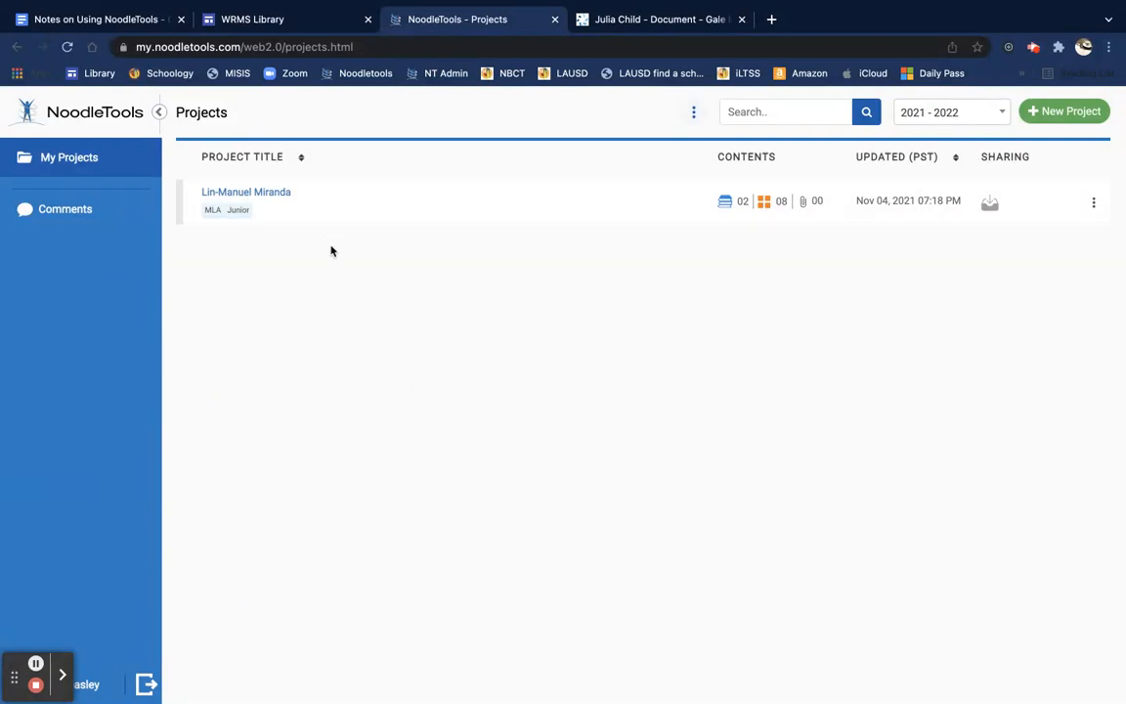
Step: Open the Lin-Manuel Miranda project's notecards and show the outline to examine its main headings and filed notecards
click(278, 193)
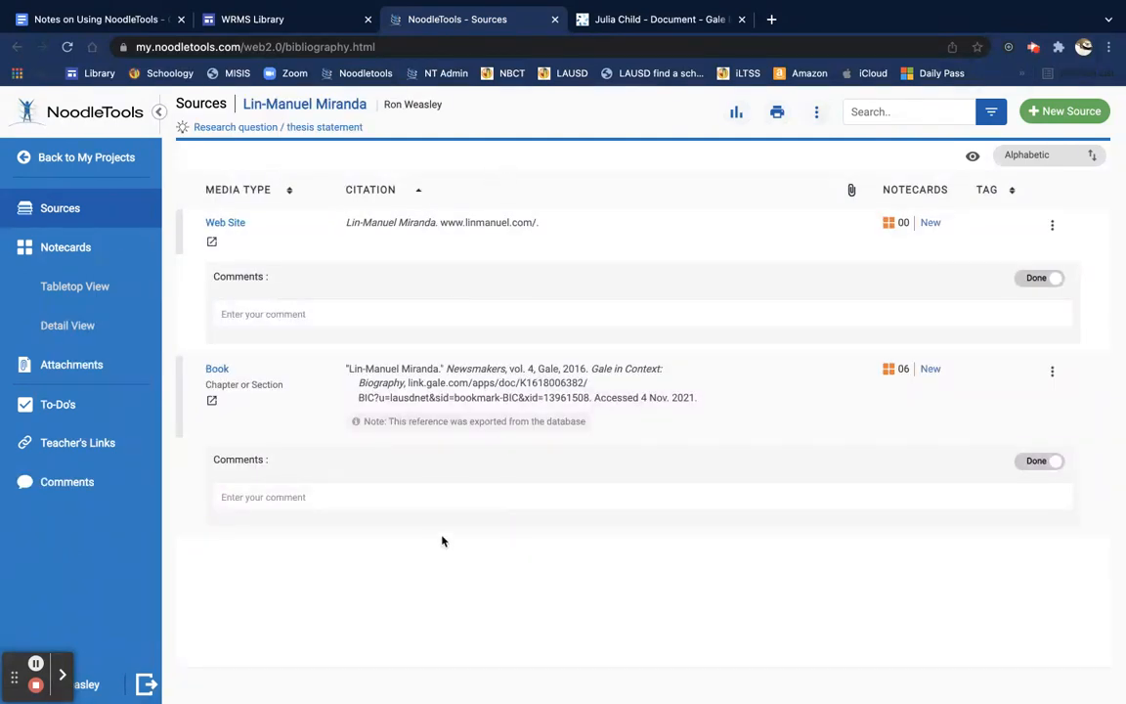
click(76, 249)
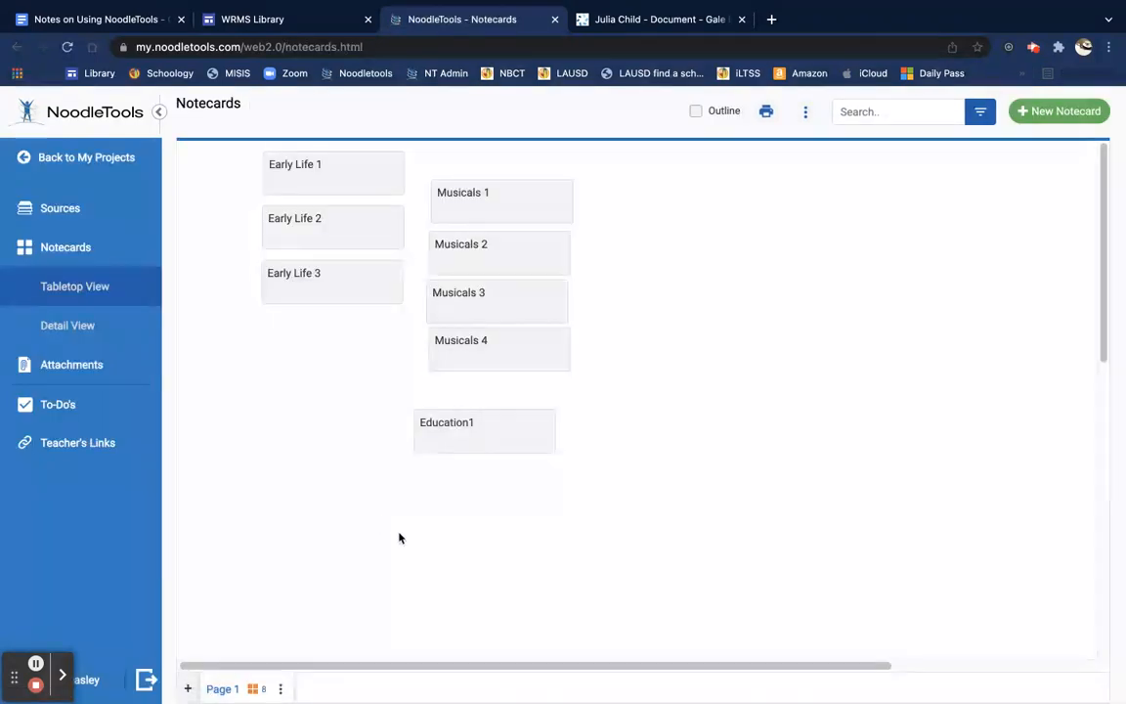
click(696, 111)
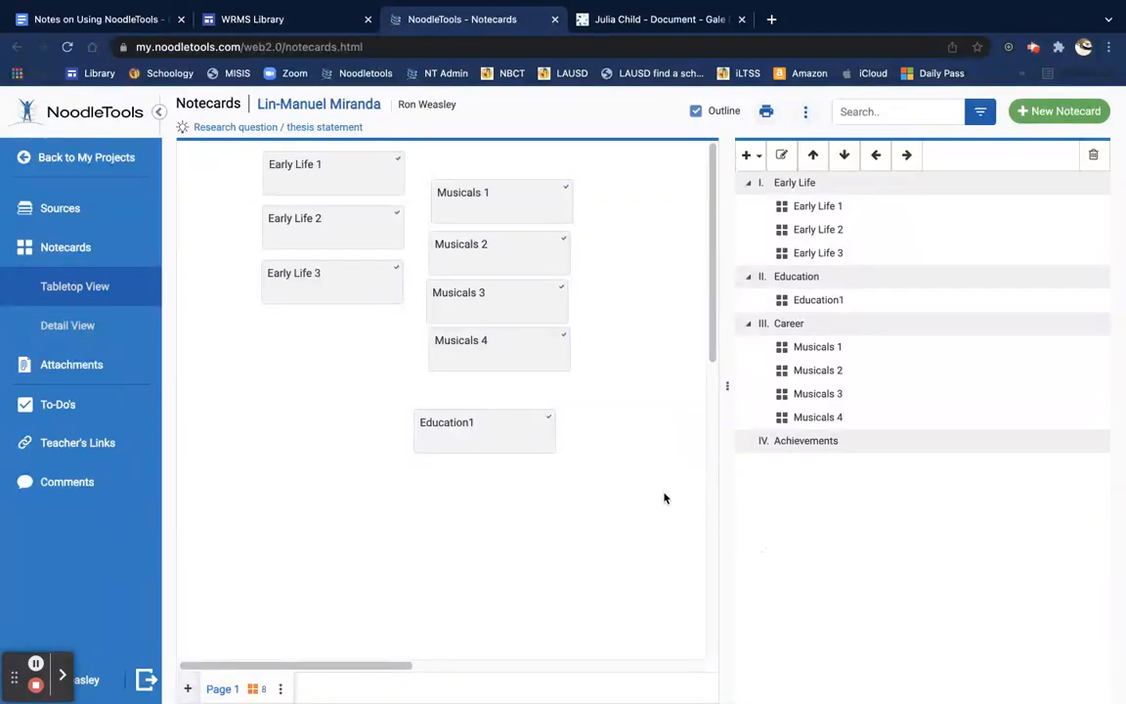
click(779, 186)
click(794, 278)
click(792, 326)
click(824, 450)
click(859, 531)
Step: Sign out and sign in to a third student's account by entering the personal ID and account password
click(145, 681)
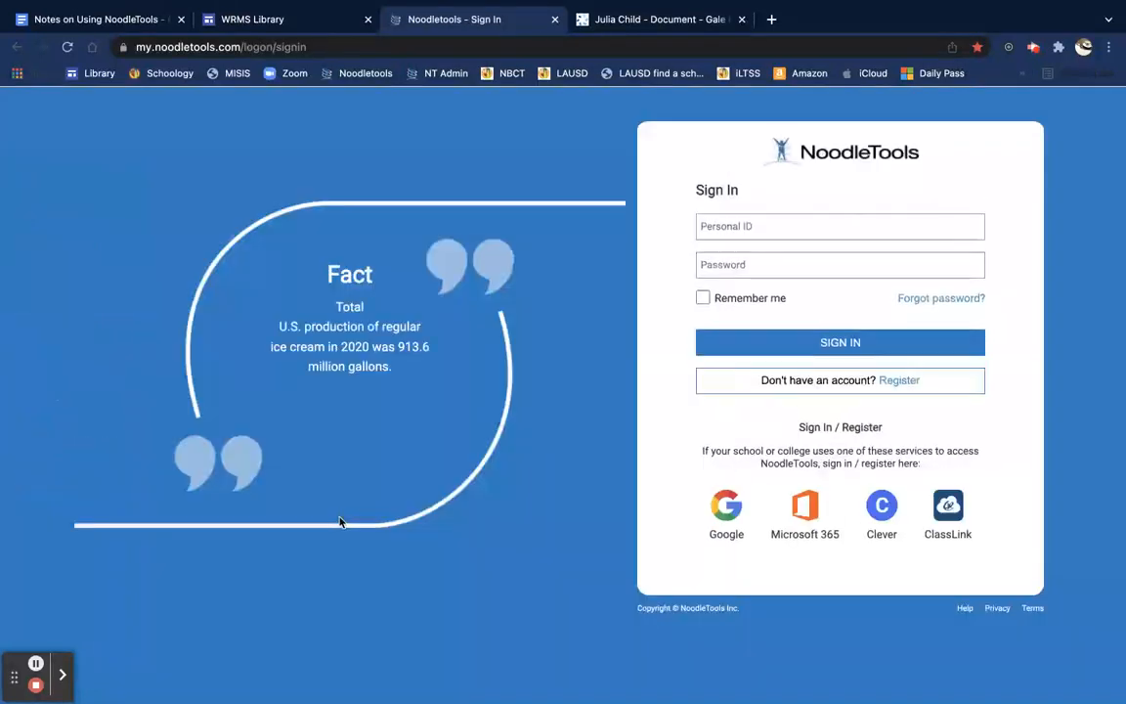
click(738, 226)
text(hermione.granger)
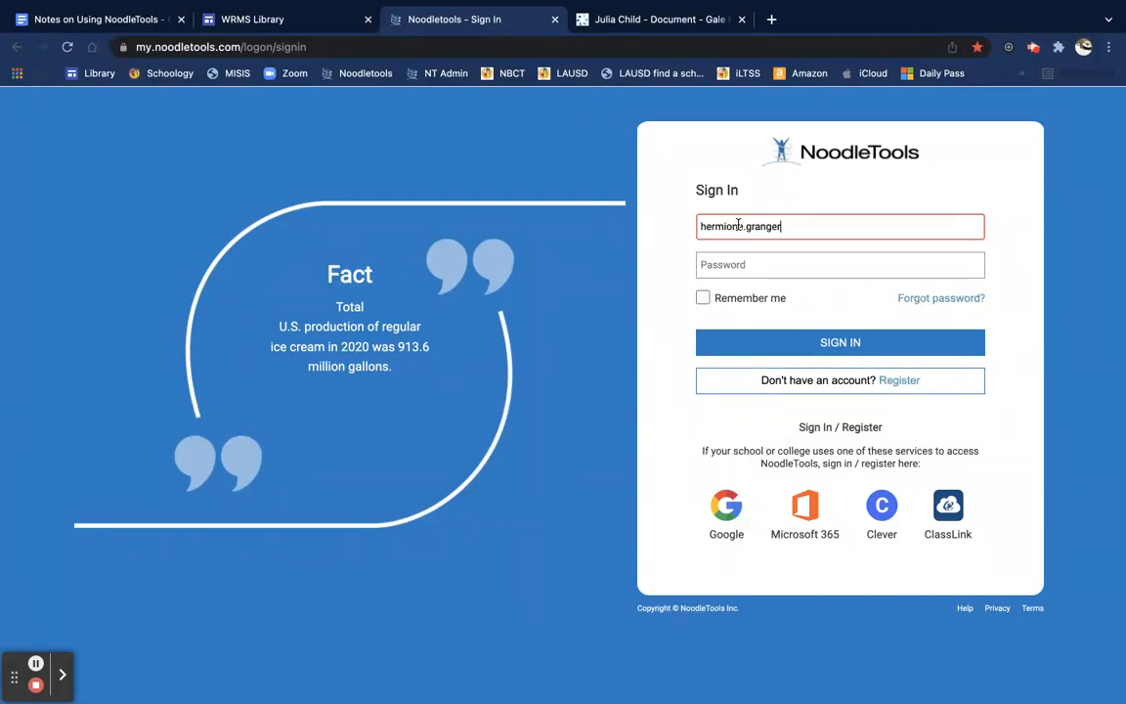
key(Tab)
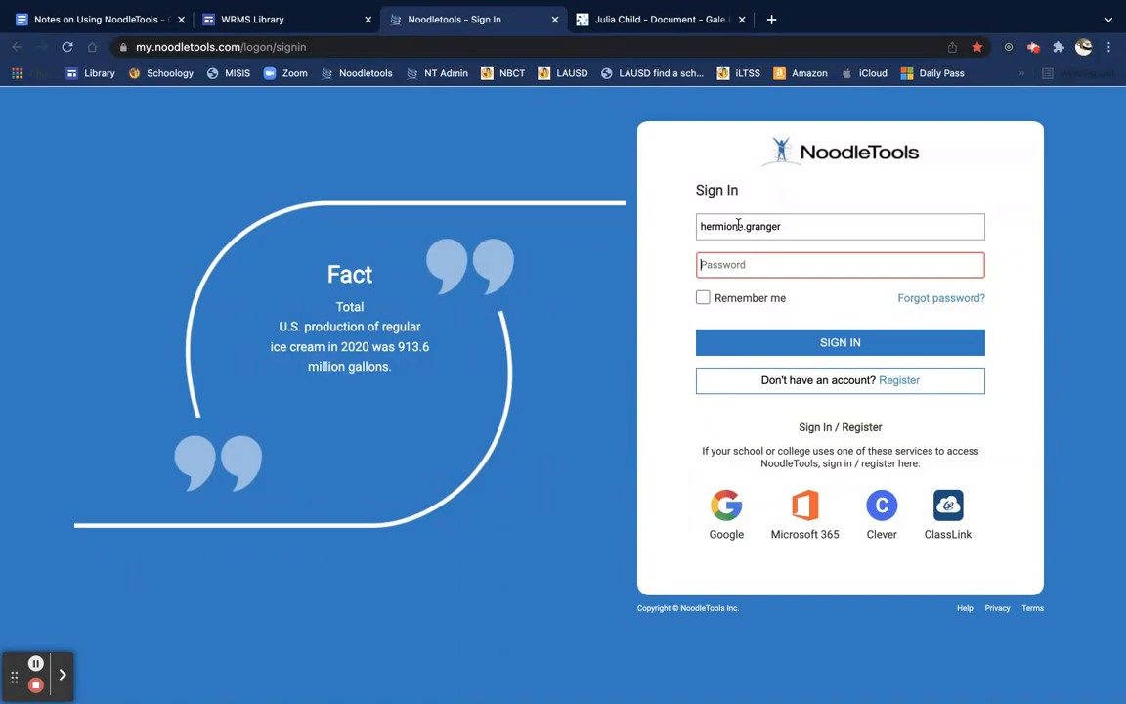
text(*****)
key(Return)
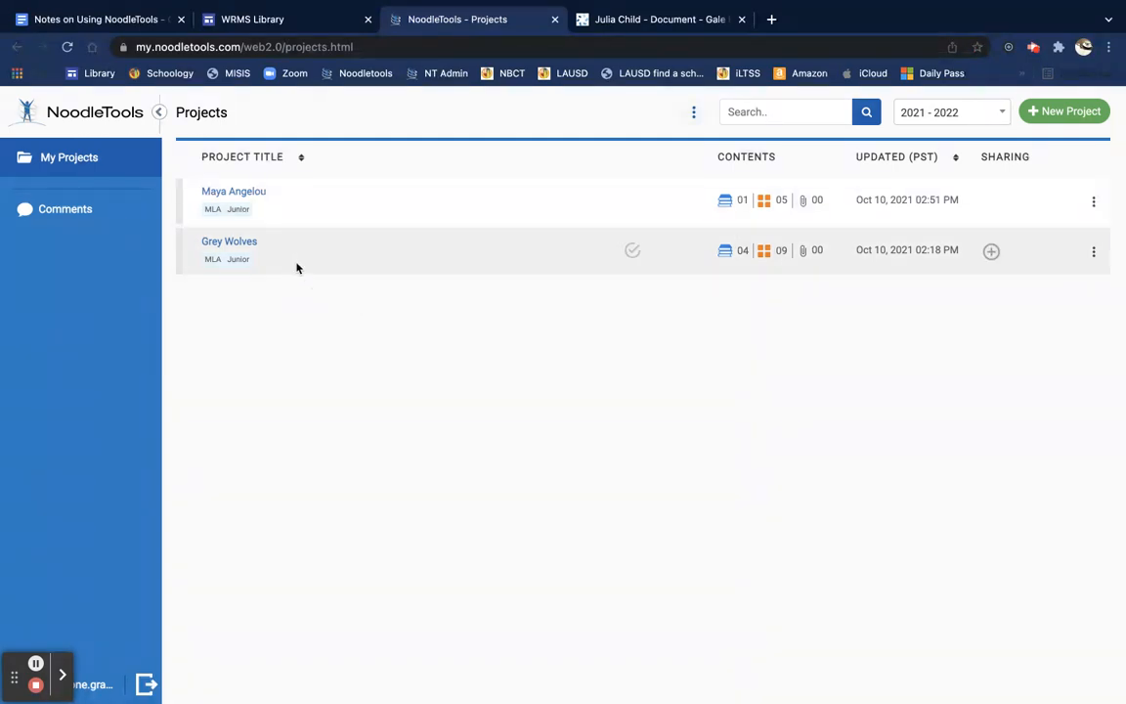
Step: Open the Grey Wolves project's notecards and show the outline to examine its headings and subheadings
click(230, 244)
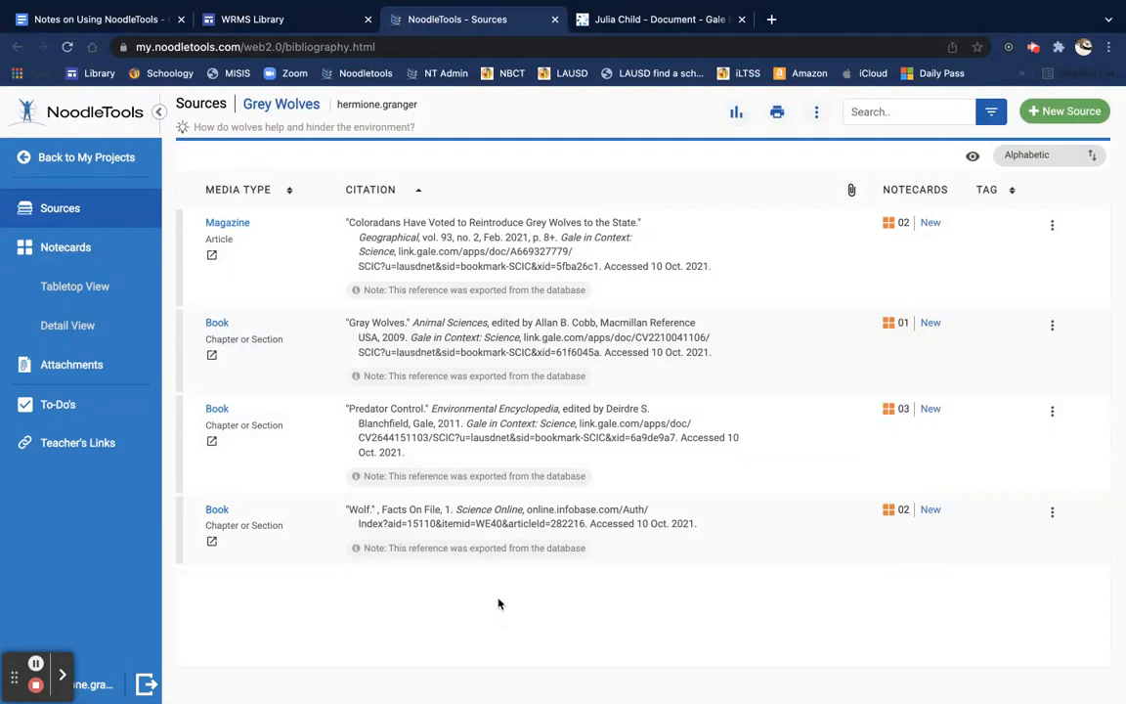
click(85, 248)
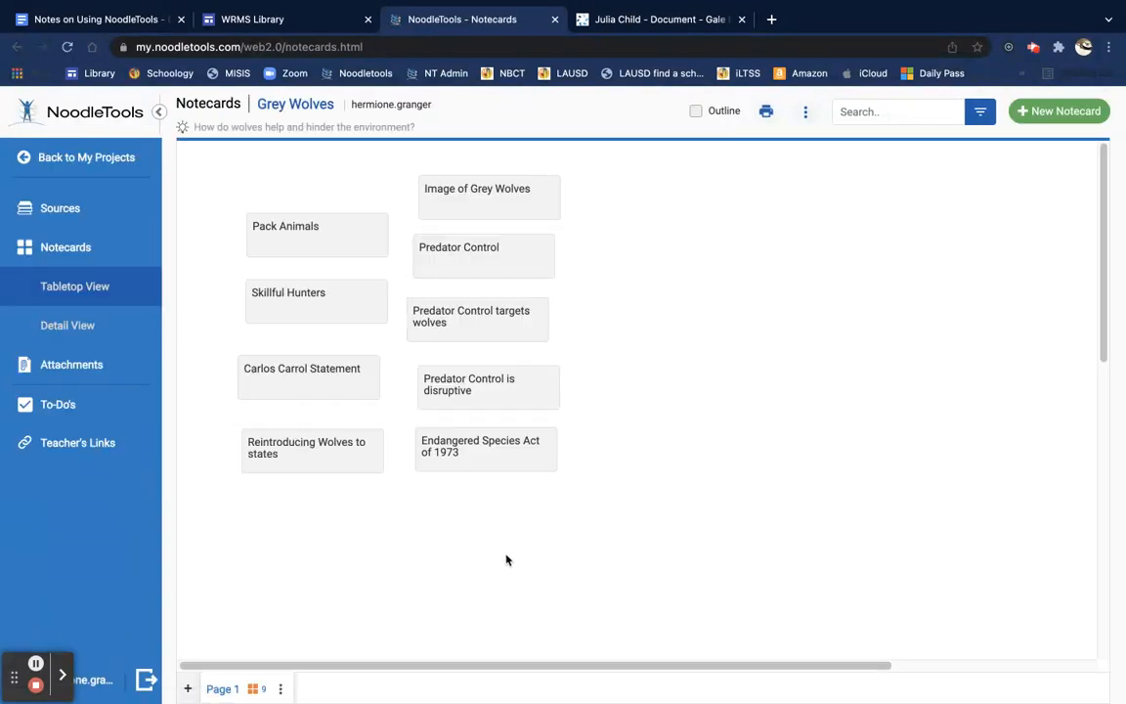
click(695, 113)
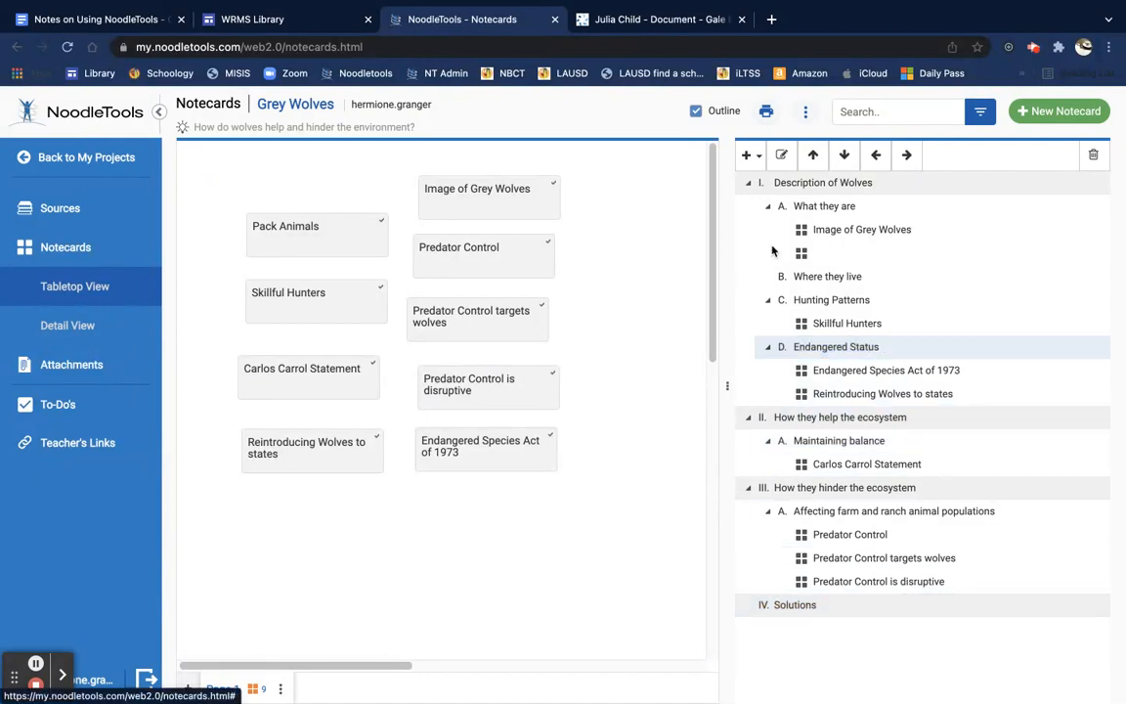
click(809, 208)
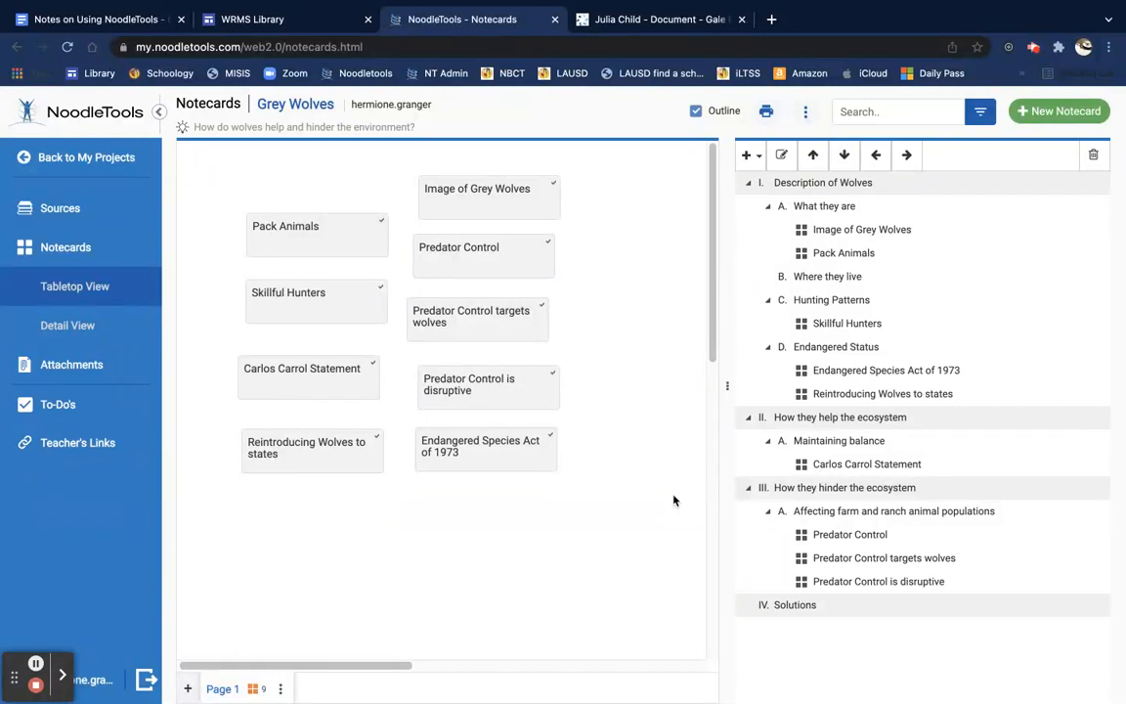
Step: Open the Pack Animals notecard to read its paraphrase, and return to the tabletop with the outline shown
double_click(835, 256)
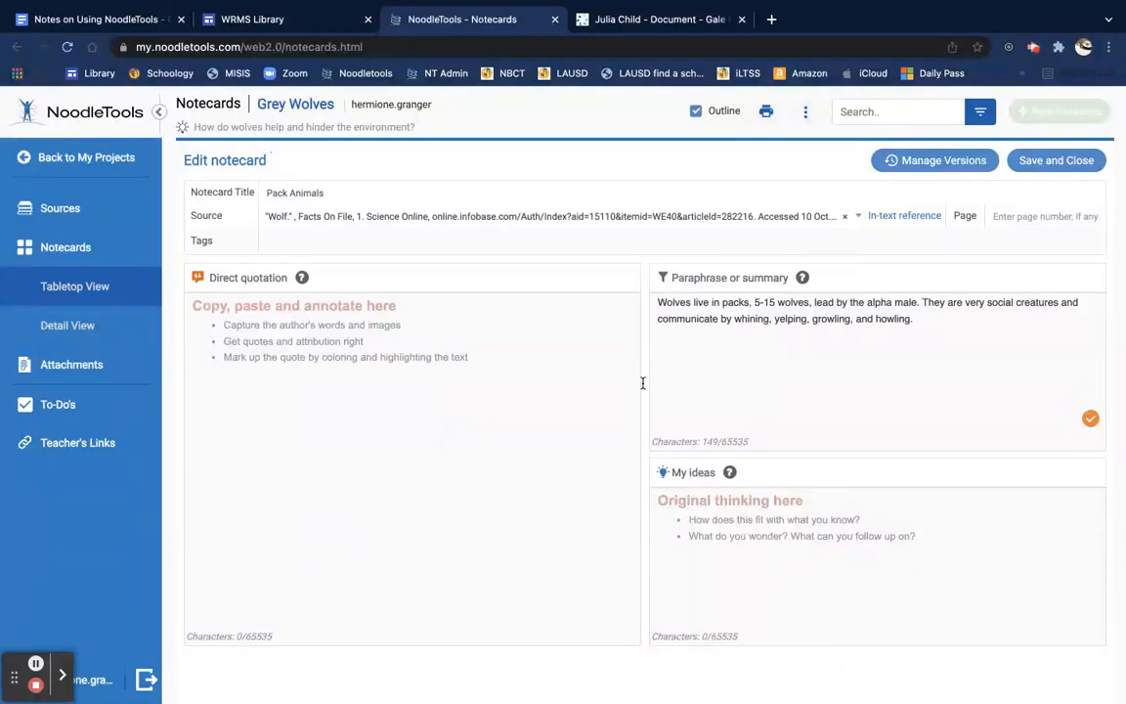
click(68, 249)
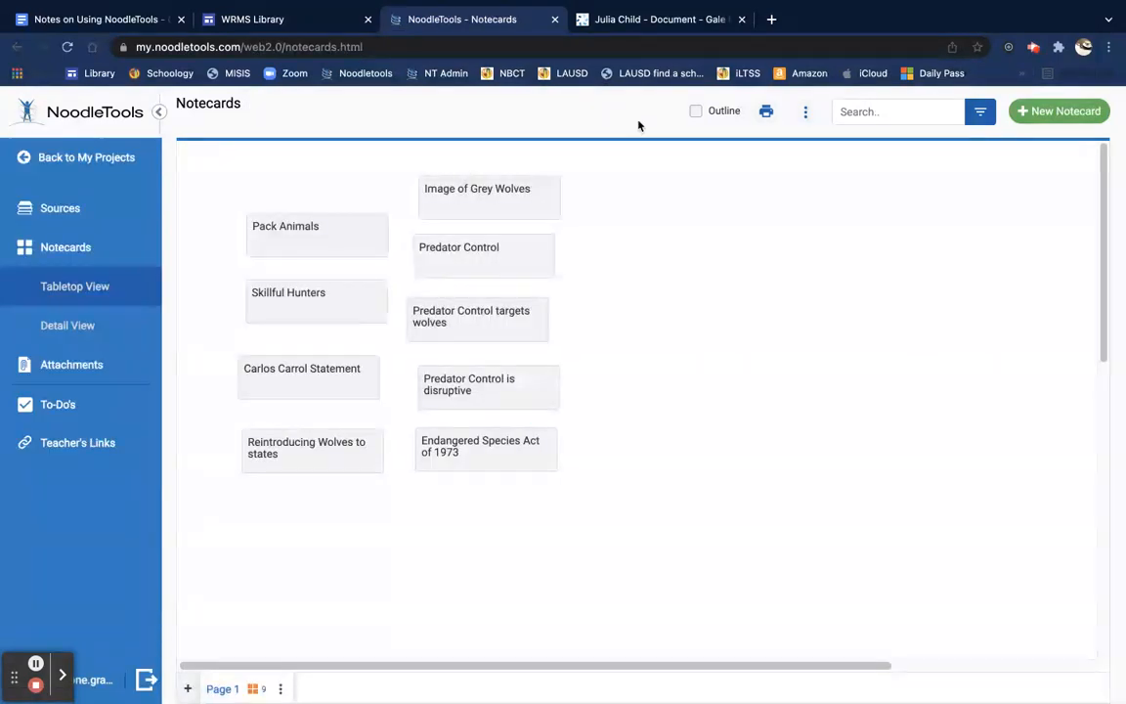
click(696, 111)
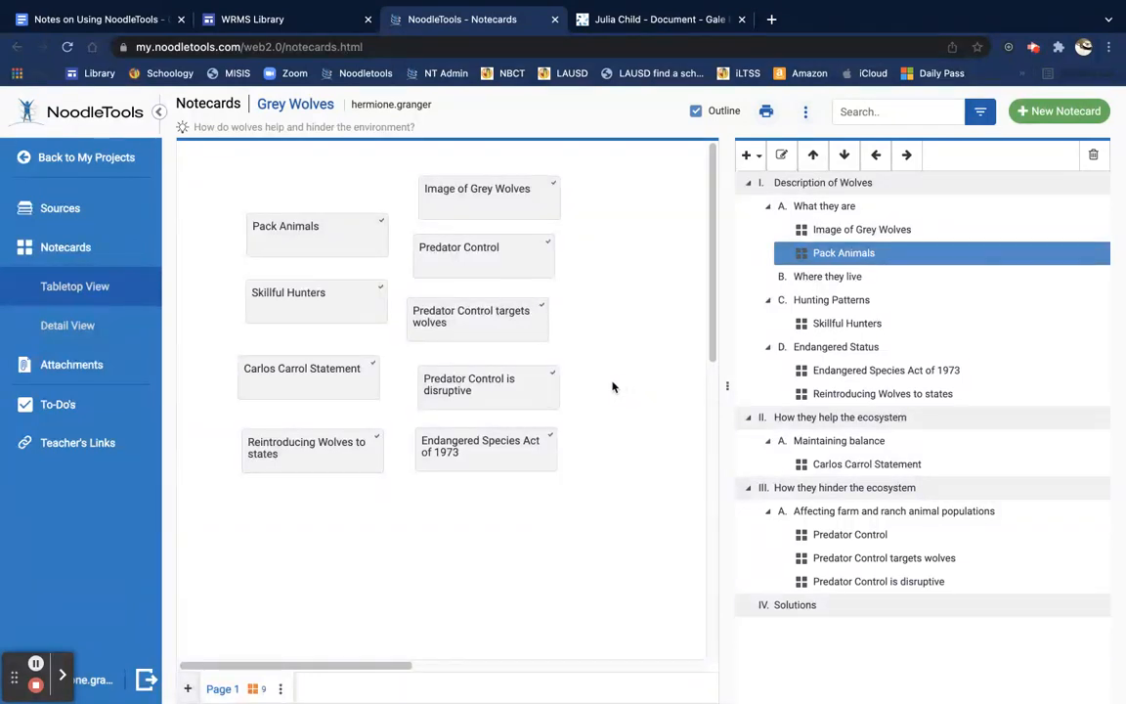
Step: Sign out and sign in to a fourth student's account by entering the personal ID and account password
click(144, 681)
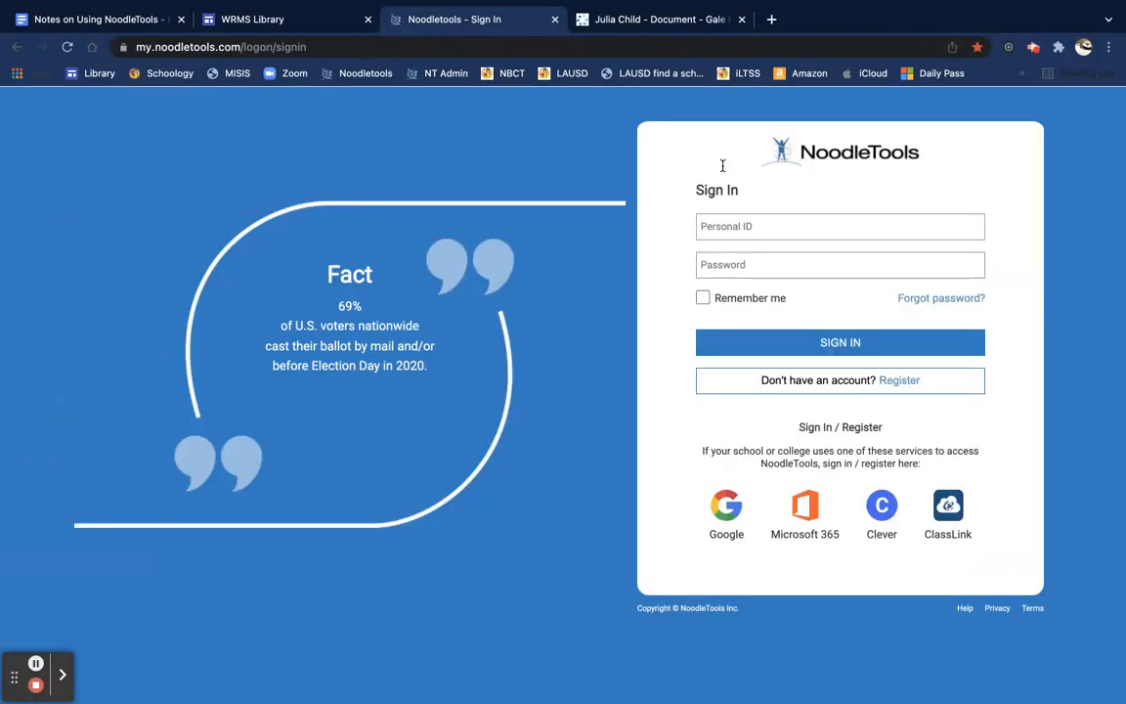
click(730, 226)
text(gin)
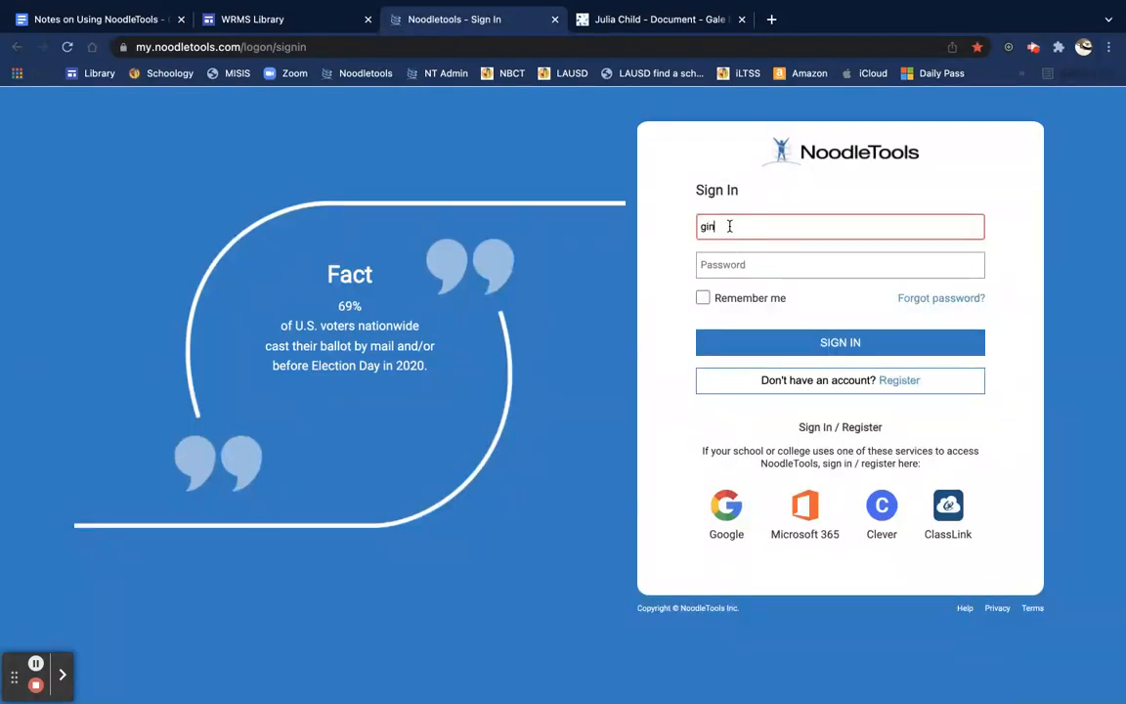
text(ny.reasley)
key(Tab)
text(•••)
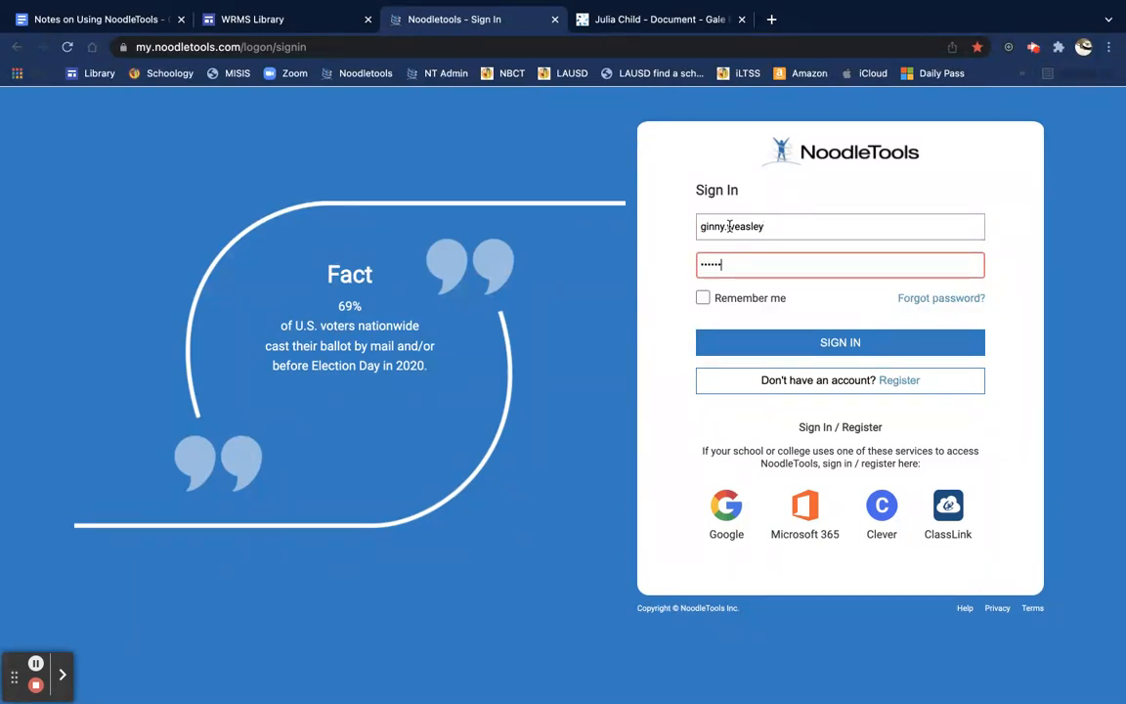
key(Return)
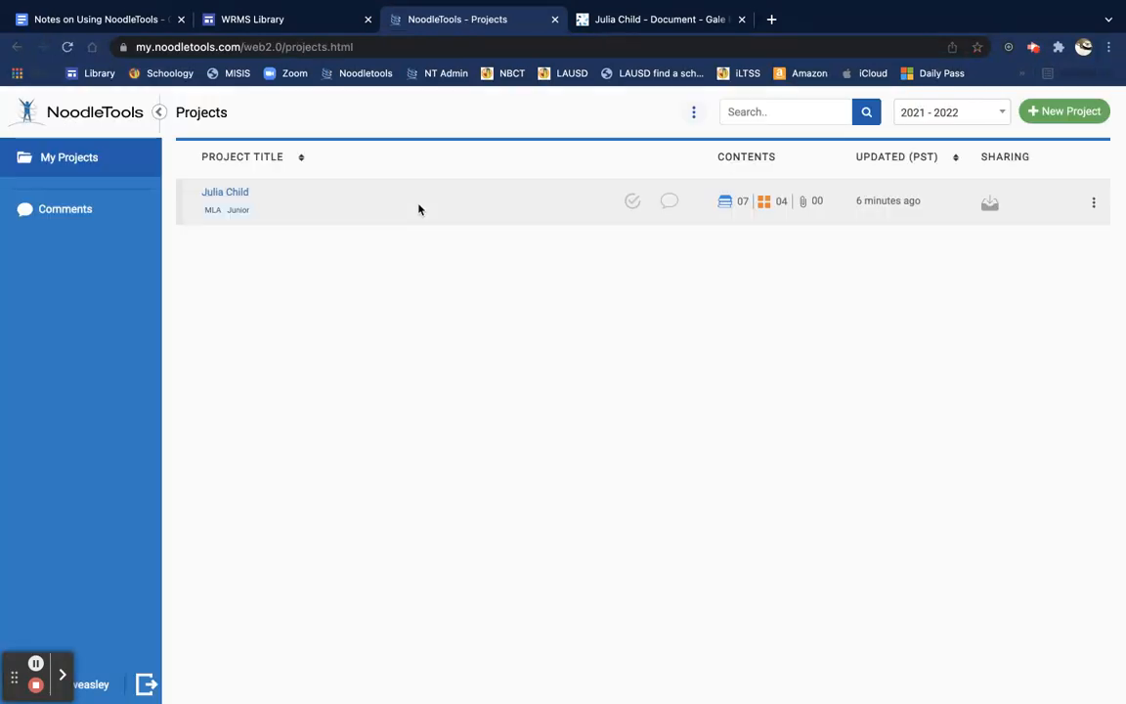
Step: Open the Julia Child project, follow the Britannica School source's link, and copy the article's opening paragraph
click(225, 193)
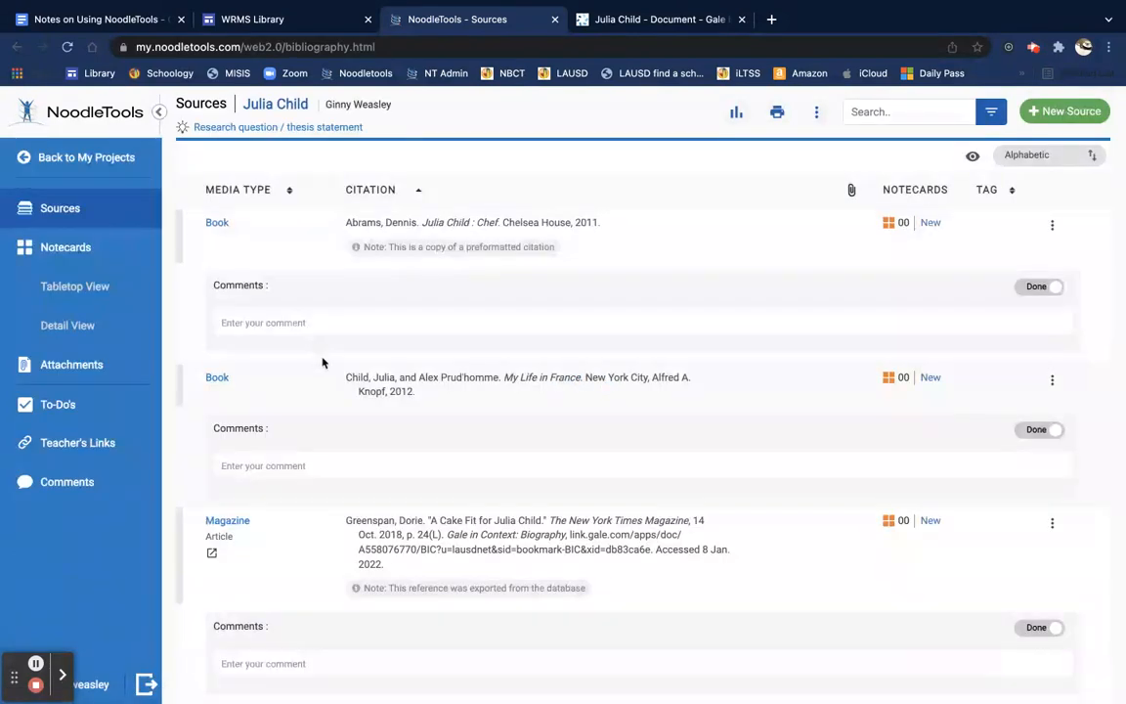
scroll(327, 472, down, 5)
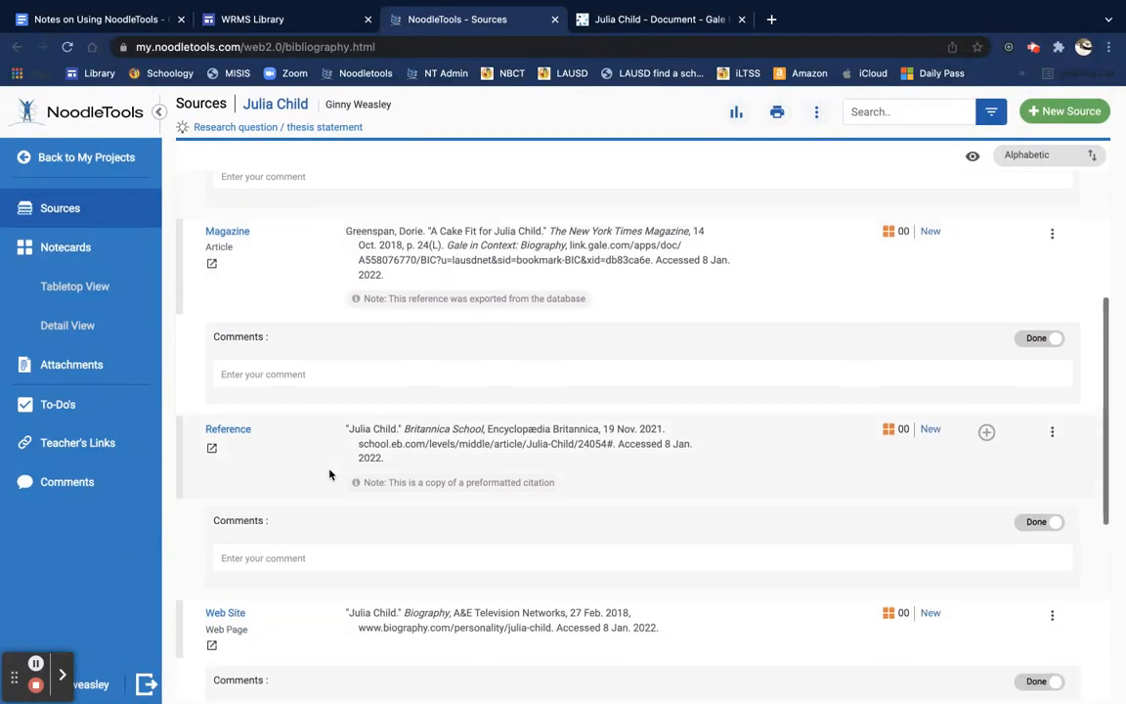
scroll(329, 474, down, 3)
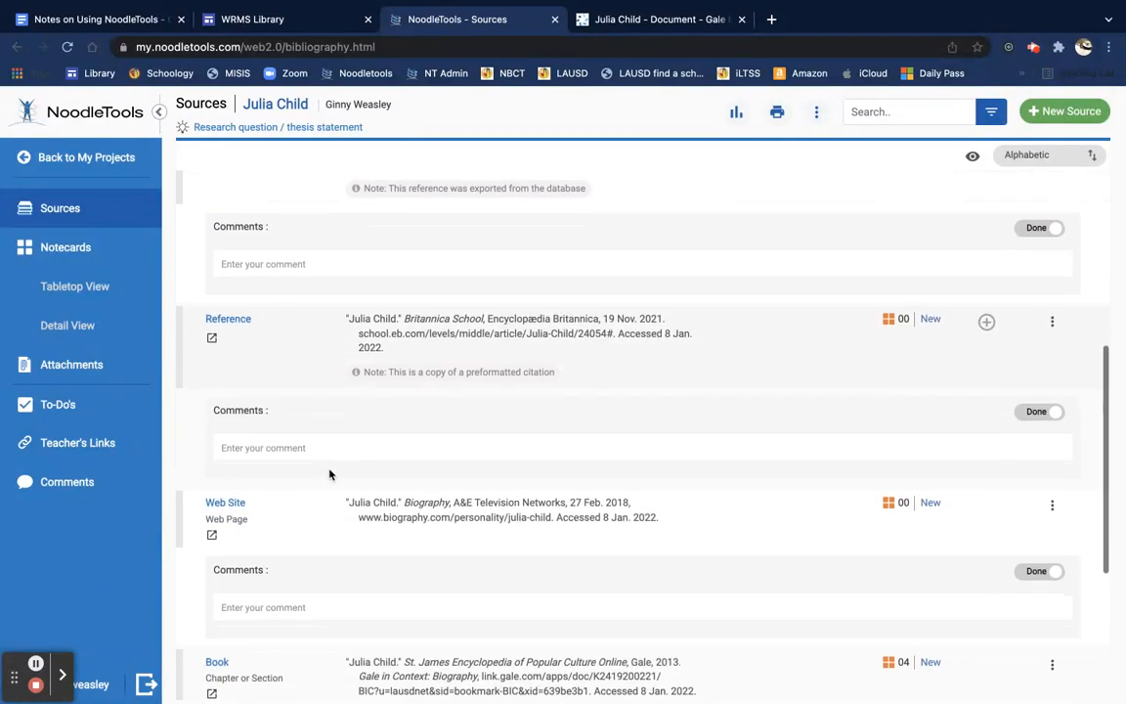
click(213, 336)
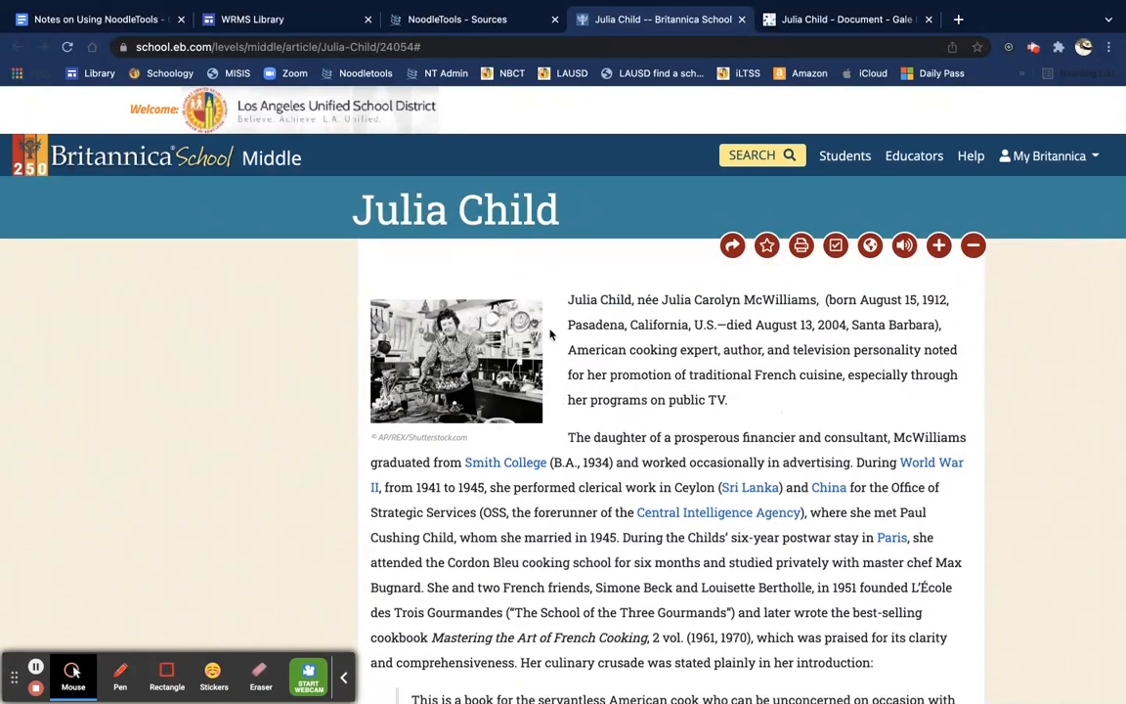
drag(568, 299, 765, 403)
key(ctrl+c)
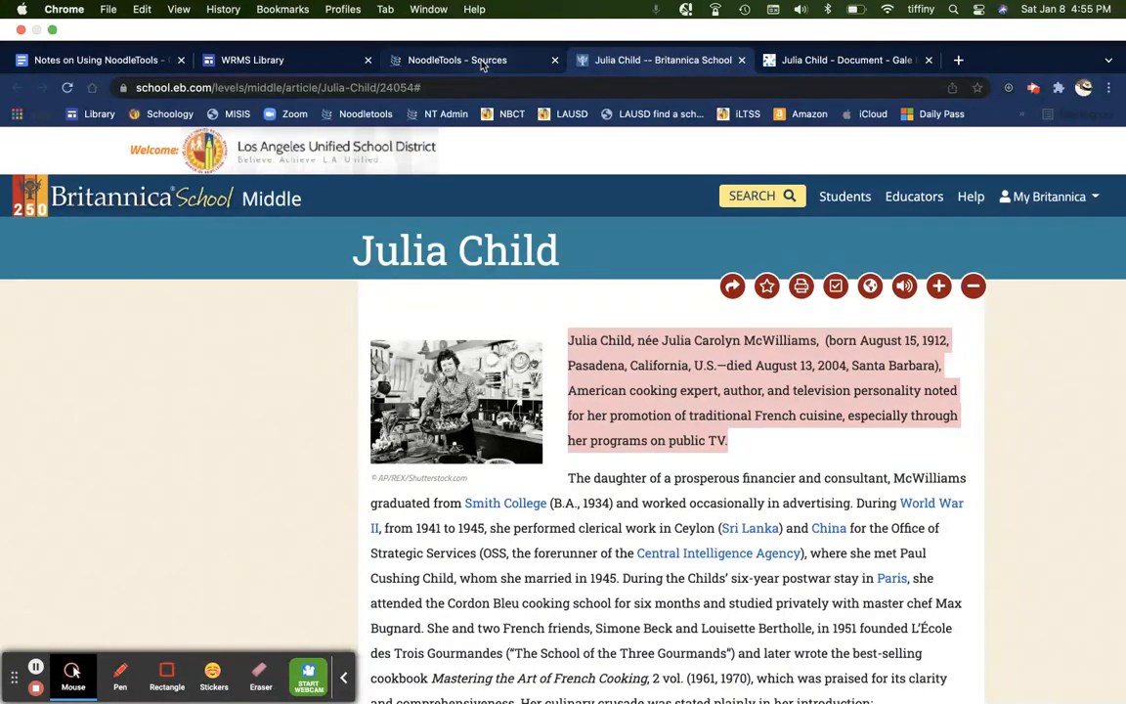
Step: Create a new notecard in NoodleTools with the Britannica School article as its source, and paste the copied paragraph as the direct quotation
click(448, 62)
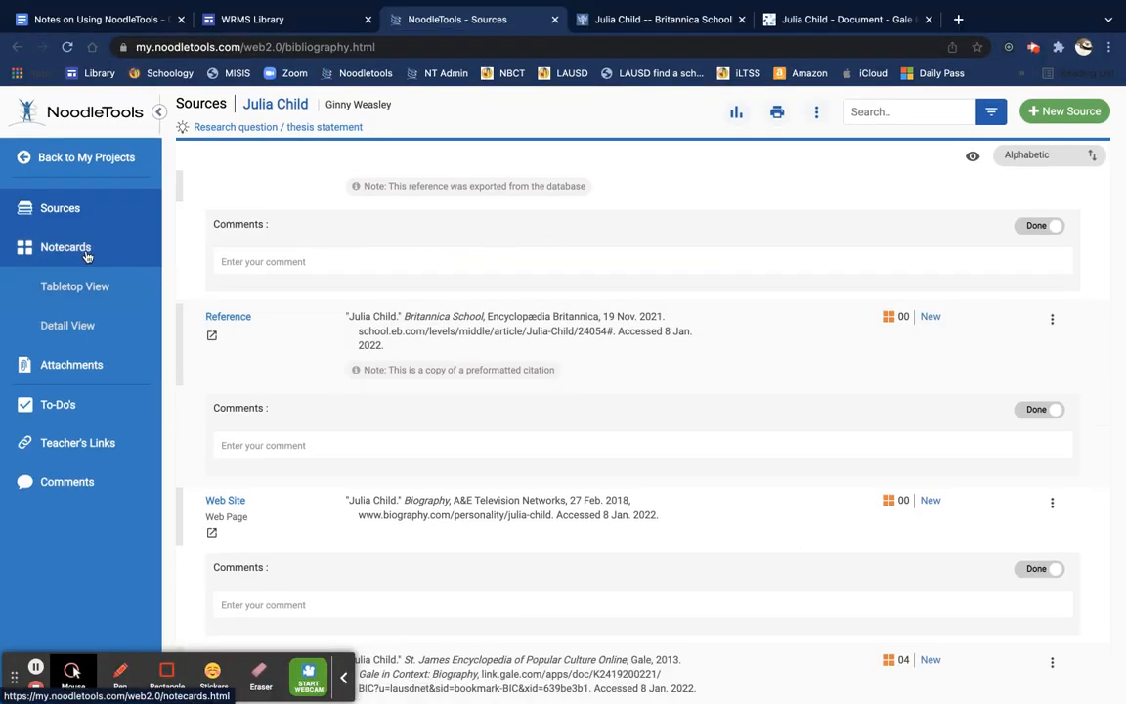
click(84, 251)
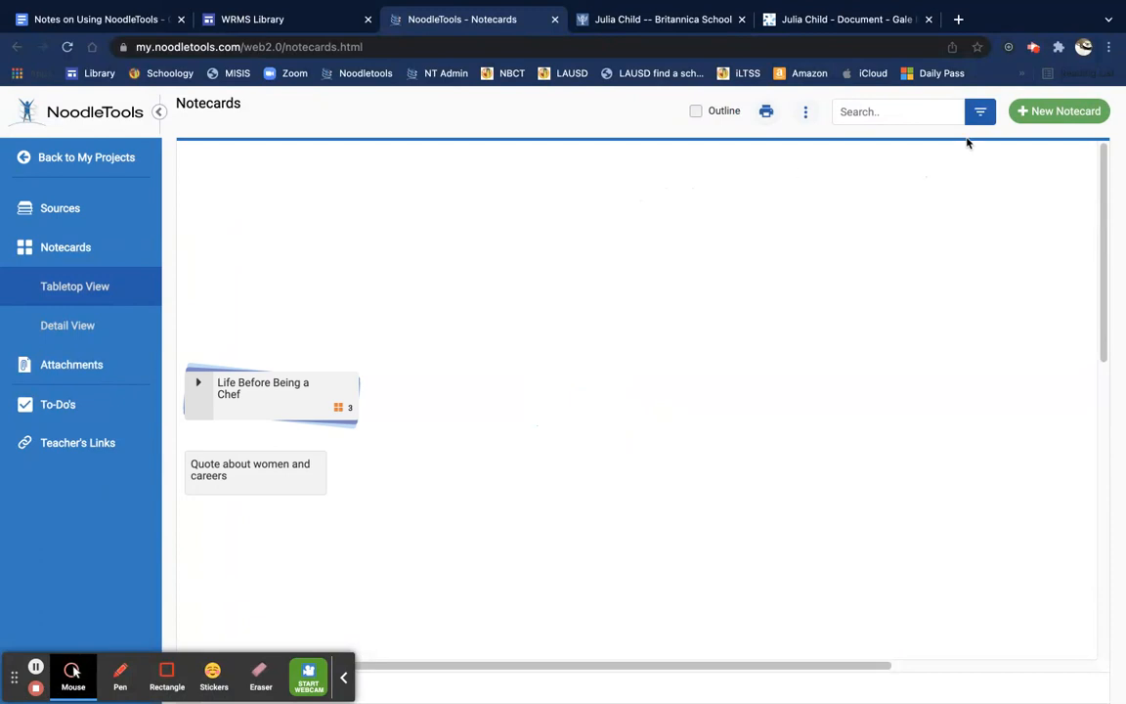
click(1070, 111)
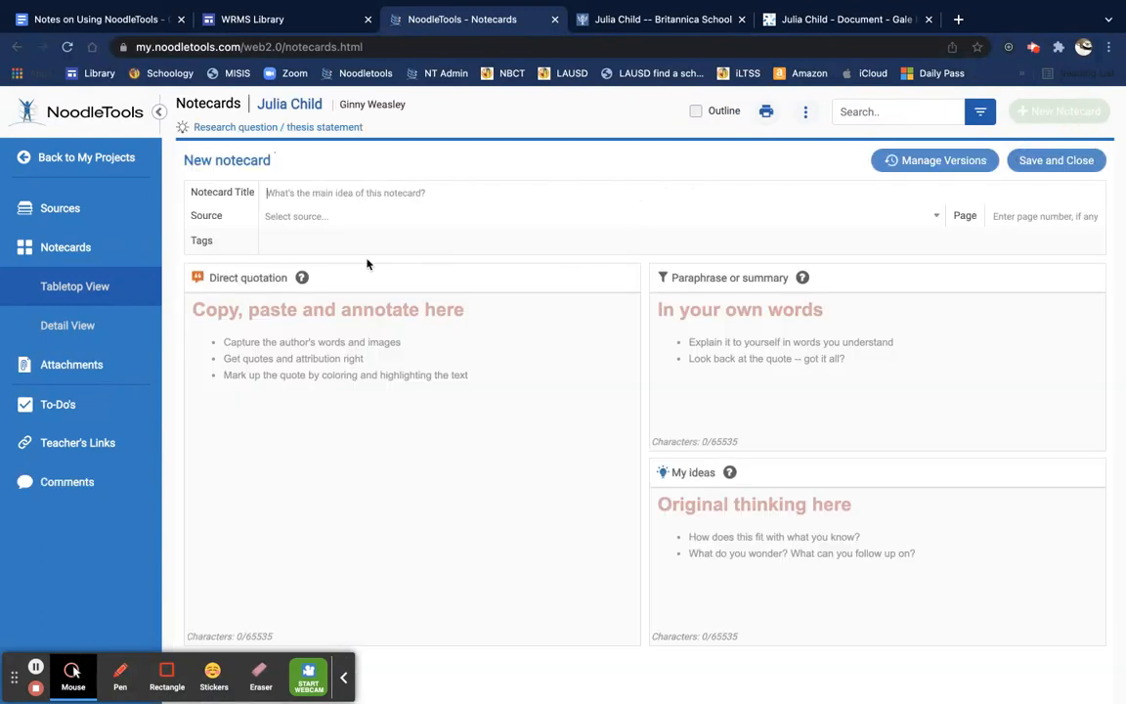
click(306, 216)
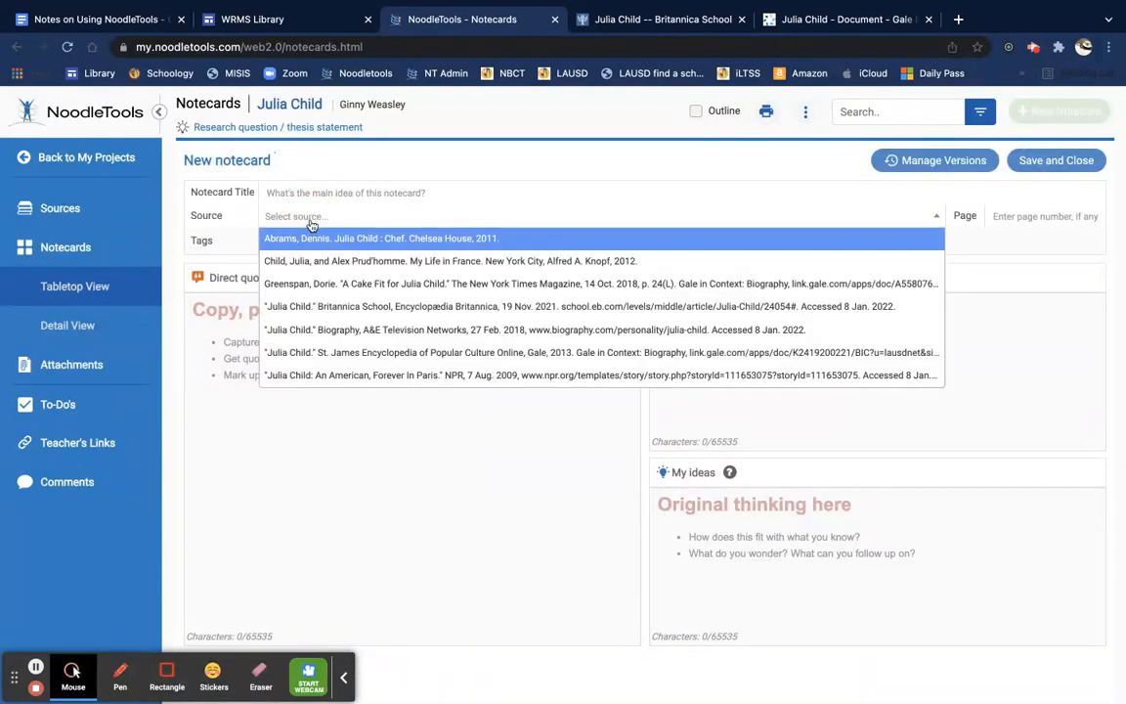
click(305, 306)
click(318, 316)
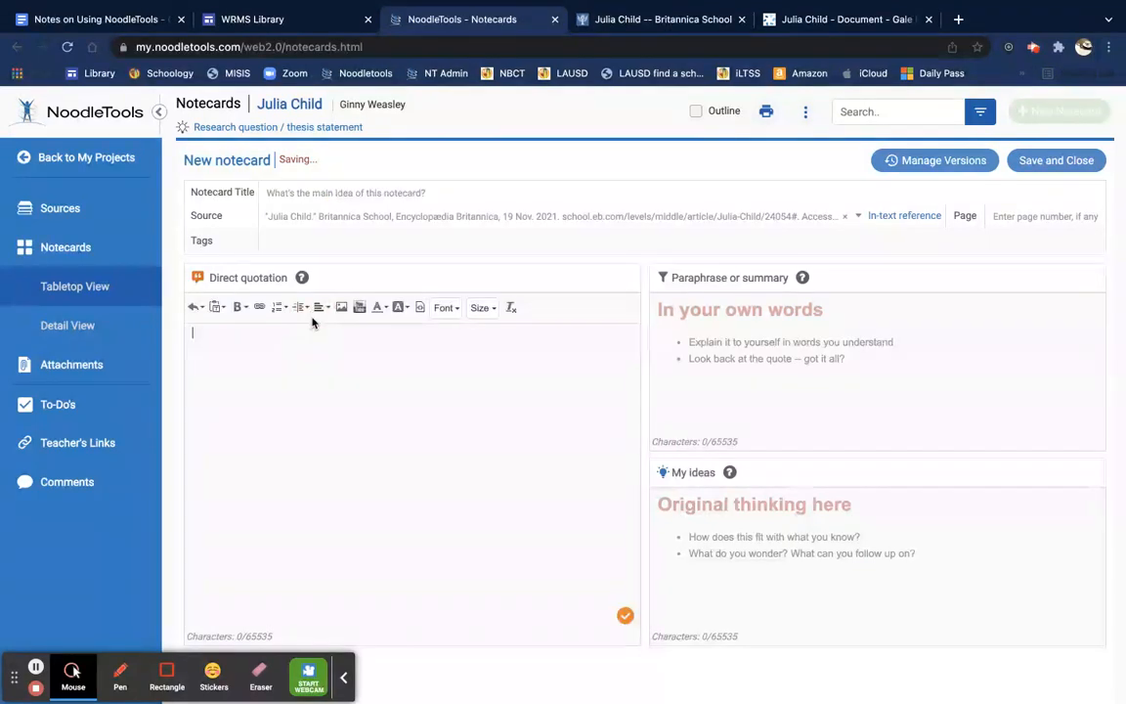
key(ctrl+v)
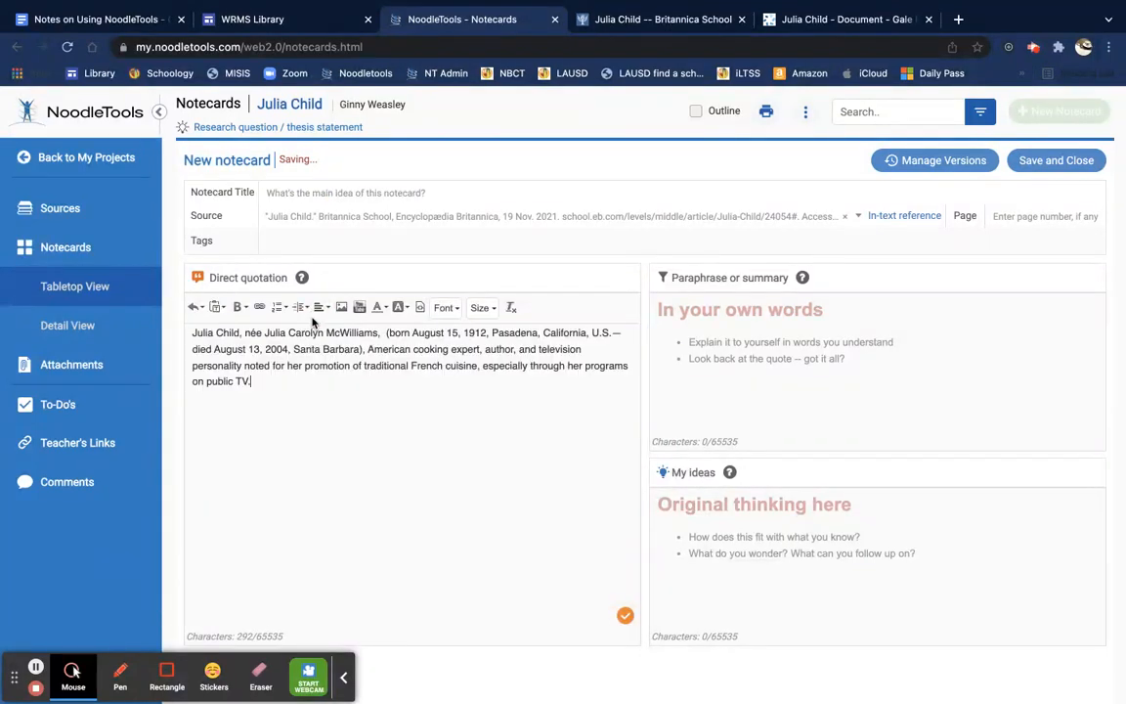
Step: Begin the notecard's paraphrase with a statement of the date on which Julia Child was born, correcting the spelling of "born"
click(657, 328)
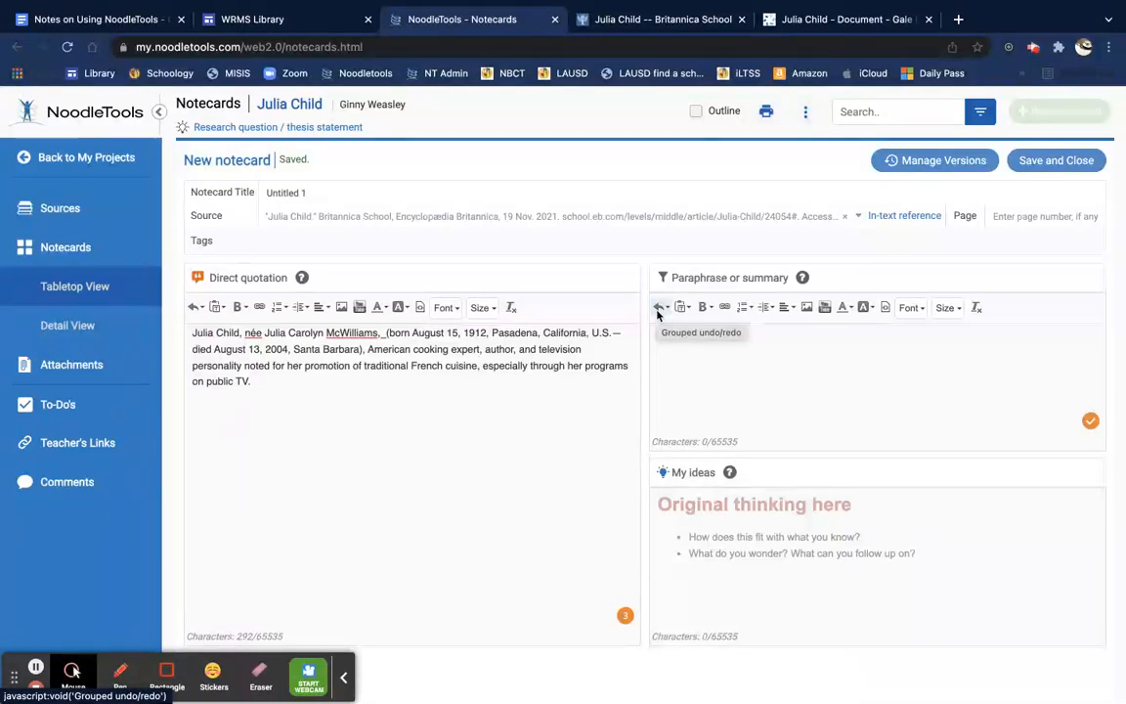
text(Julia Child was)
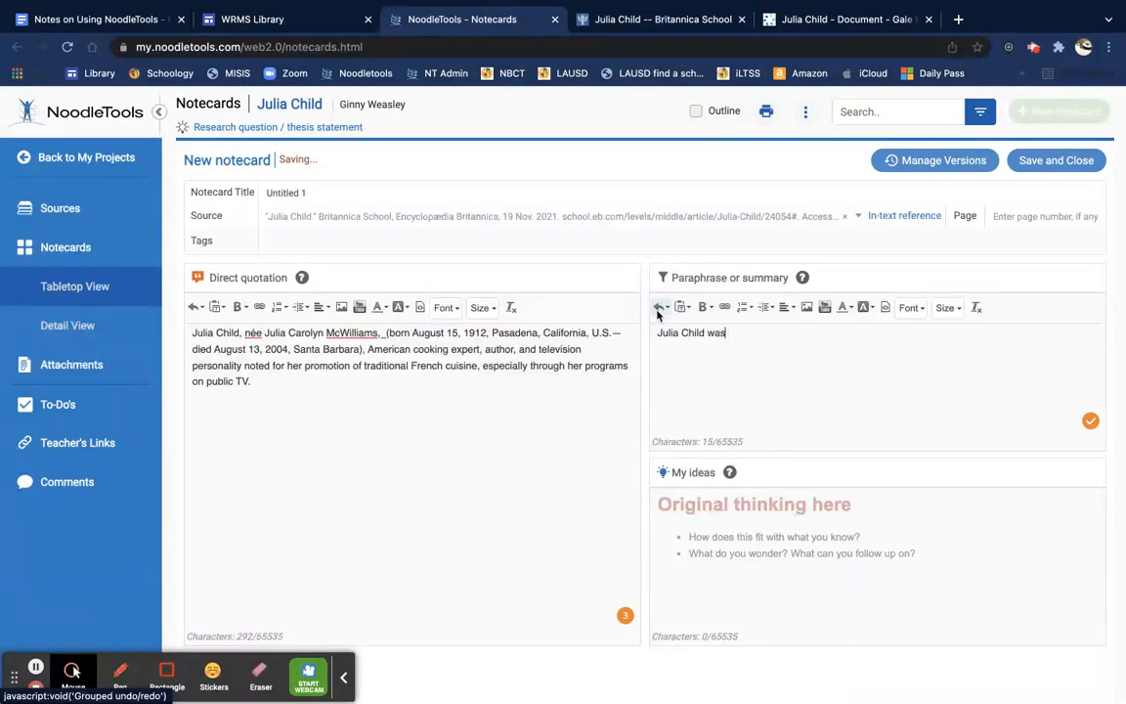
text( born)
text(on Augus)
text(t 15, 1912)
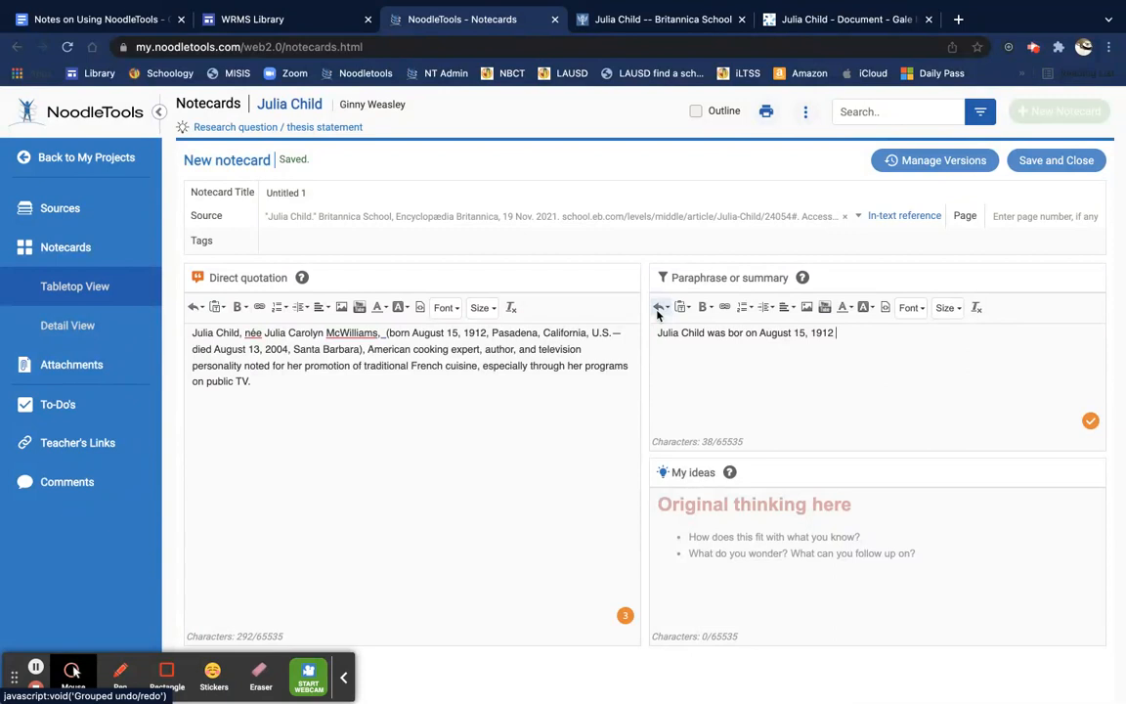
click(739, 333)
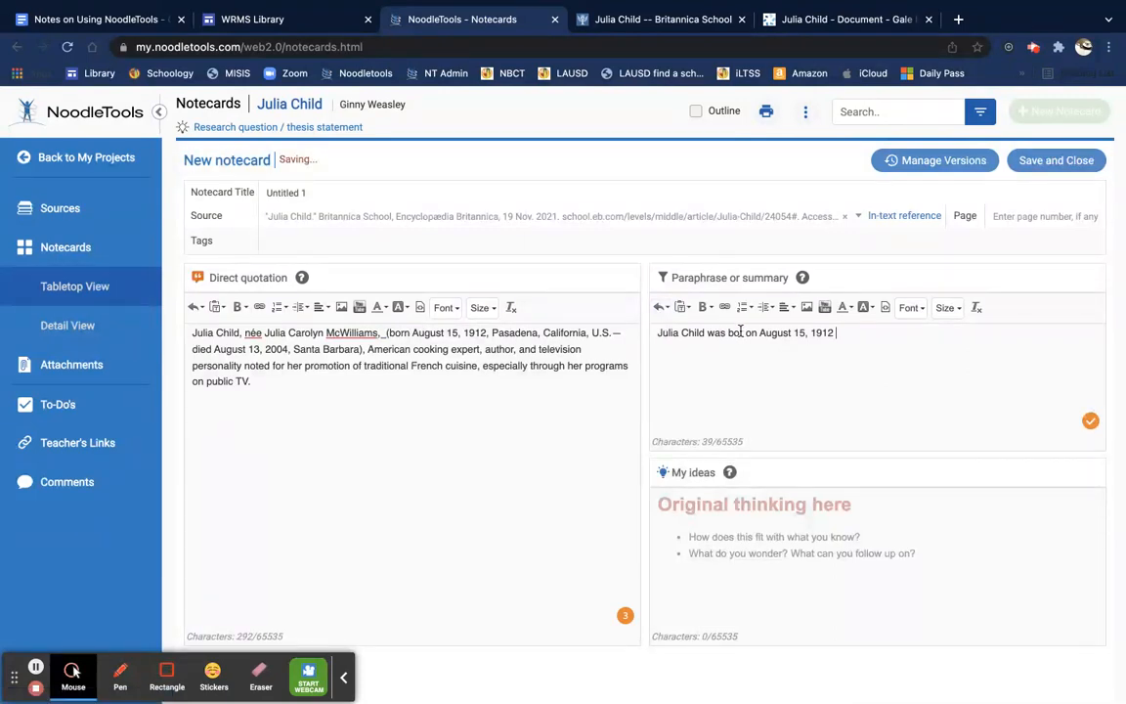
text(n)
Step: Complete the paraphrase with the birthplace, Pasadena, California, and a second sentence giving her date of death
click(853, 334)
text(in Pasad)
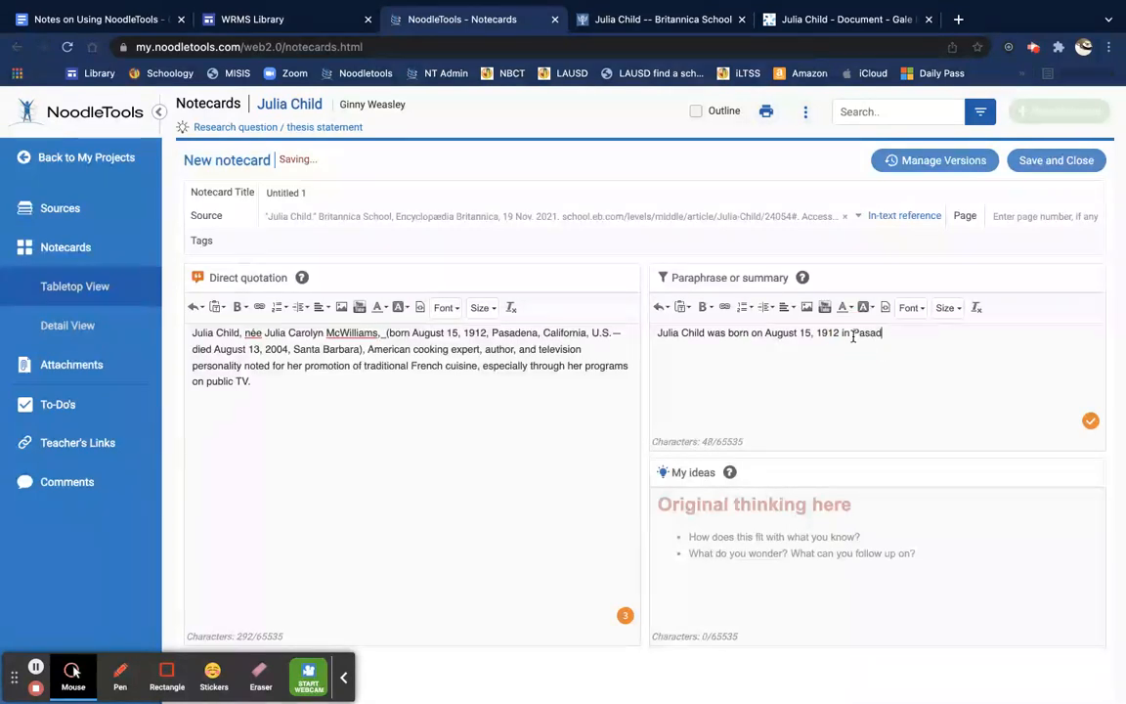
text(ena Ca)
key(BackSpace)
key(BackSpace)
key(BackSpace)
text(.)
text(Ca)
text(lifornia. S)
text(he died)
text(on august)
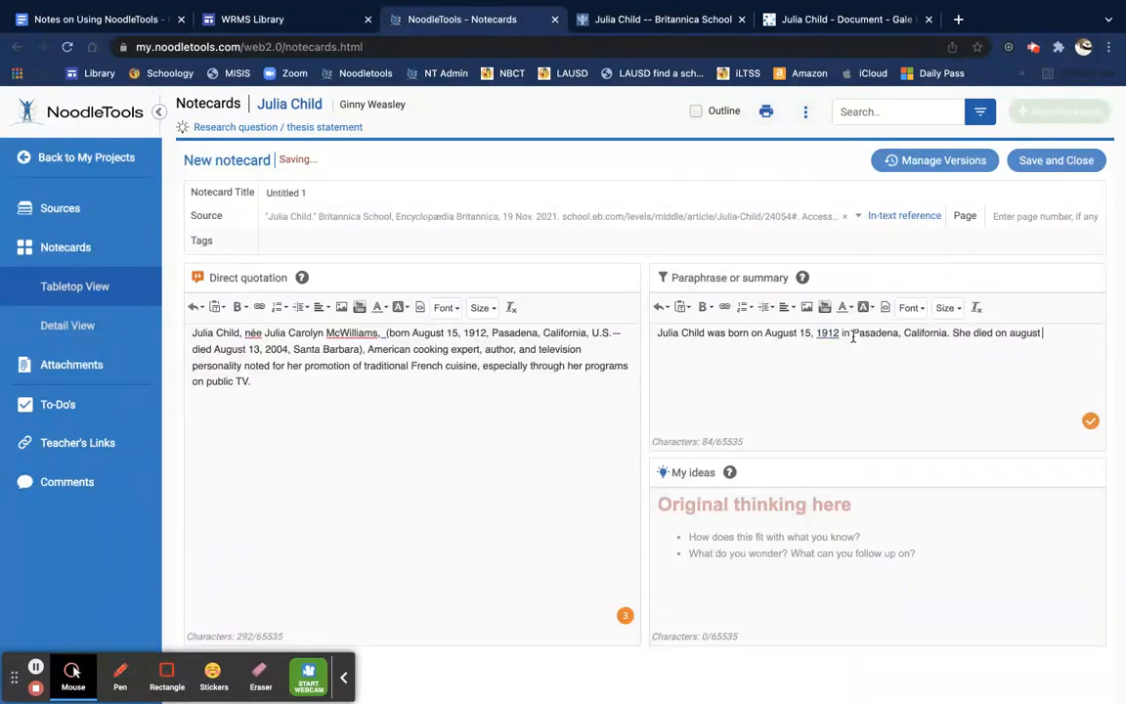
text( 13, 2004.)
Step: Delete the direct quotation, and correct the paraphrase by capitalizing "August" and adding a comma after the birth year
drag(256, 382, 191, 332)
key(BackSpace)
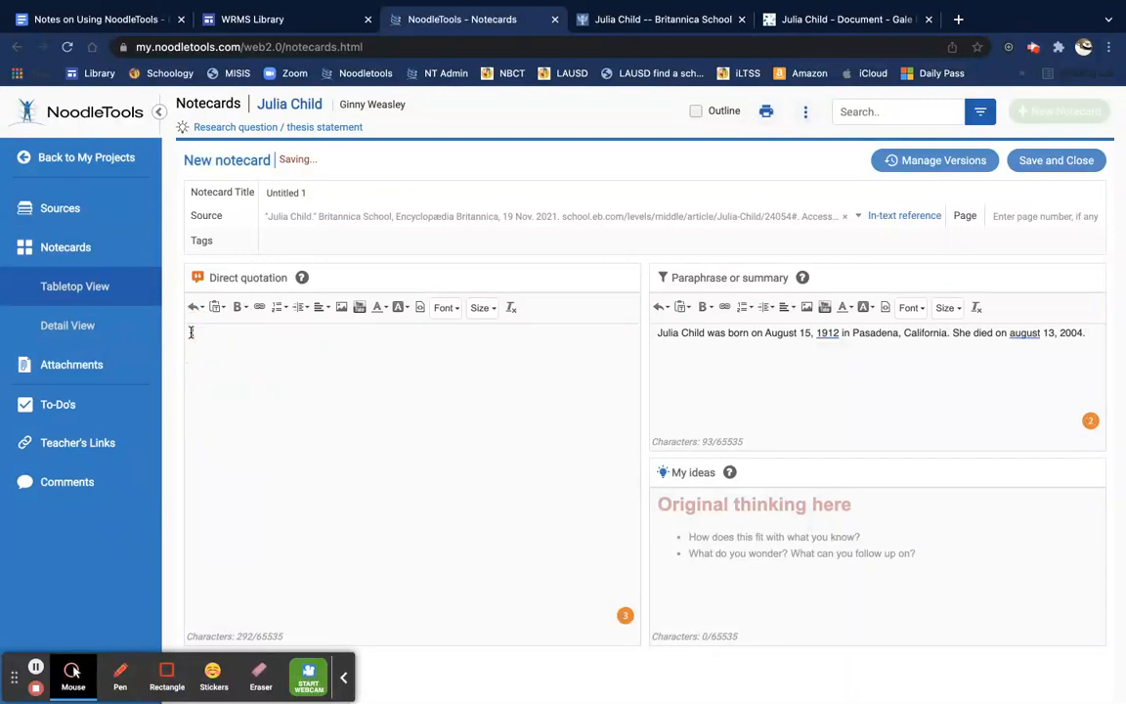
click(1023, 334)
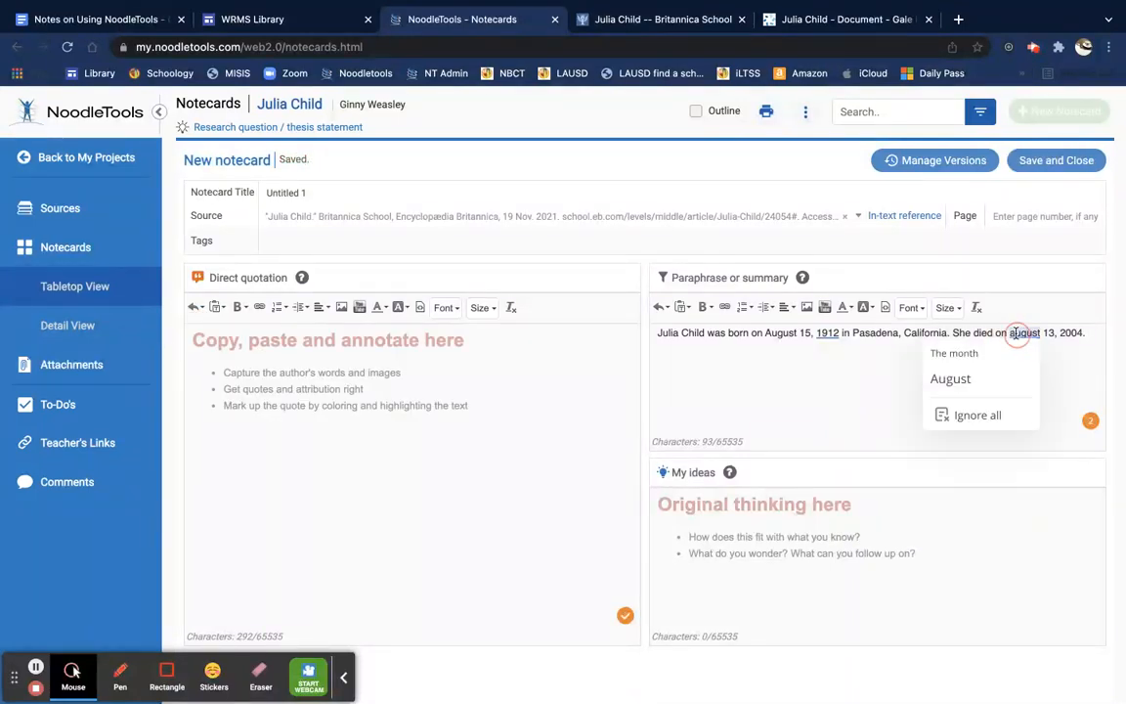
click(975, 379)
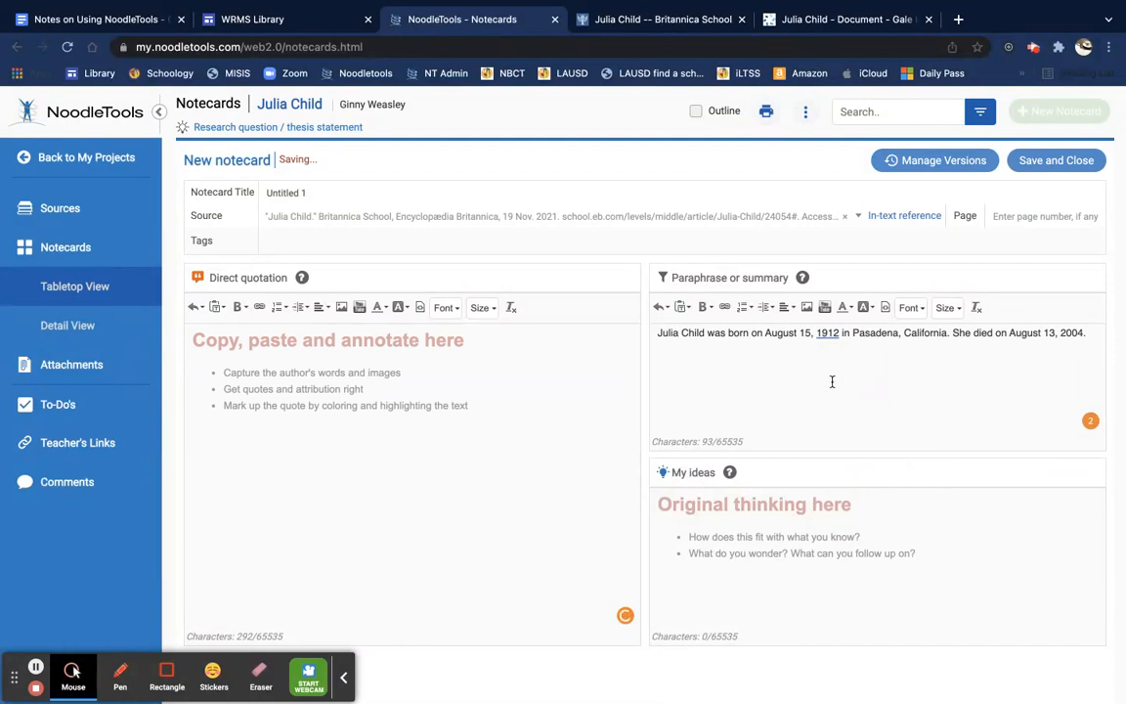
click(833, 334)
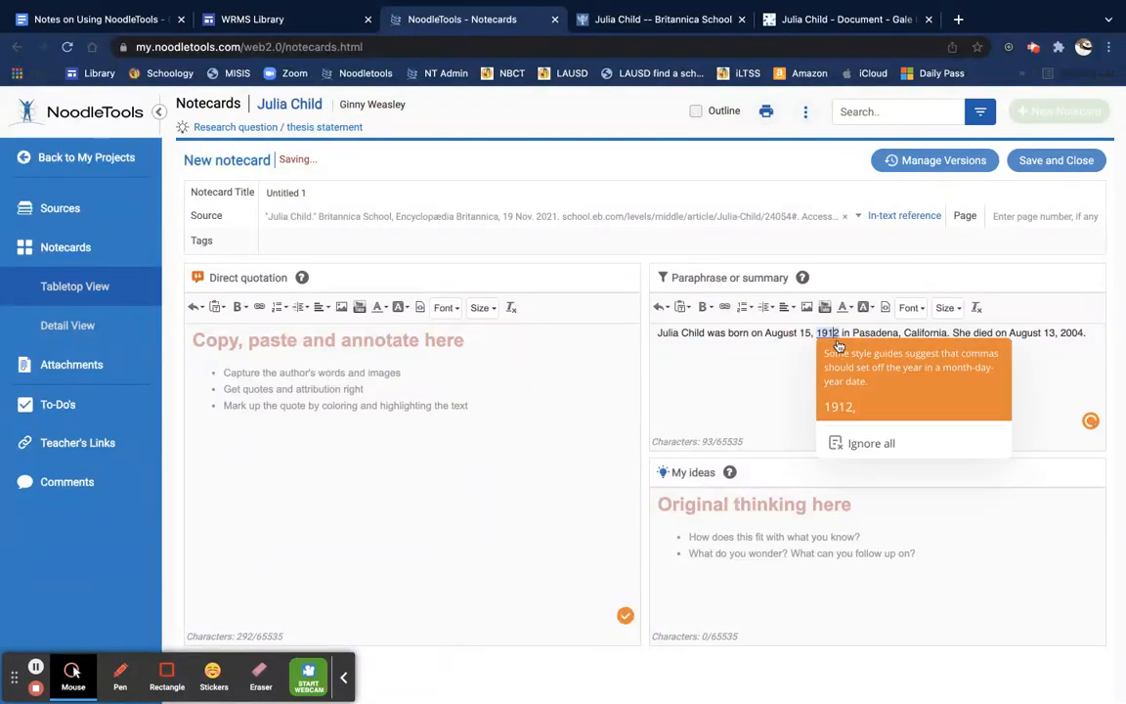
click(838, 407)
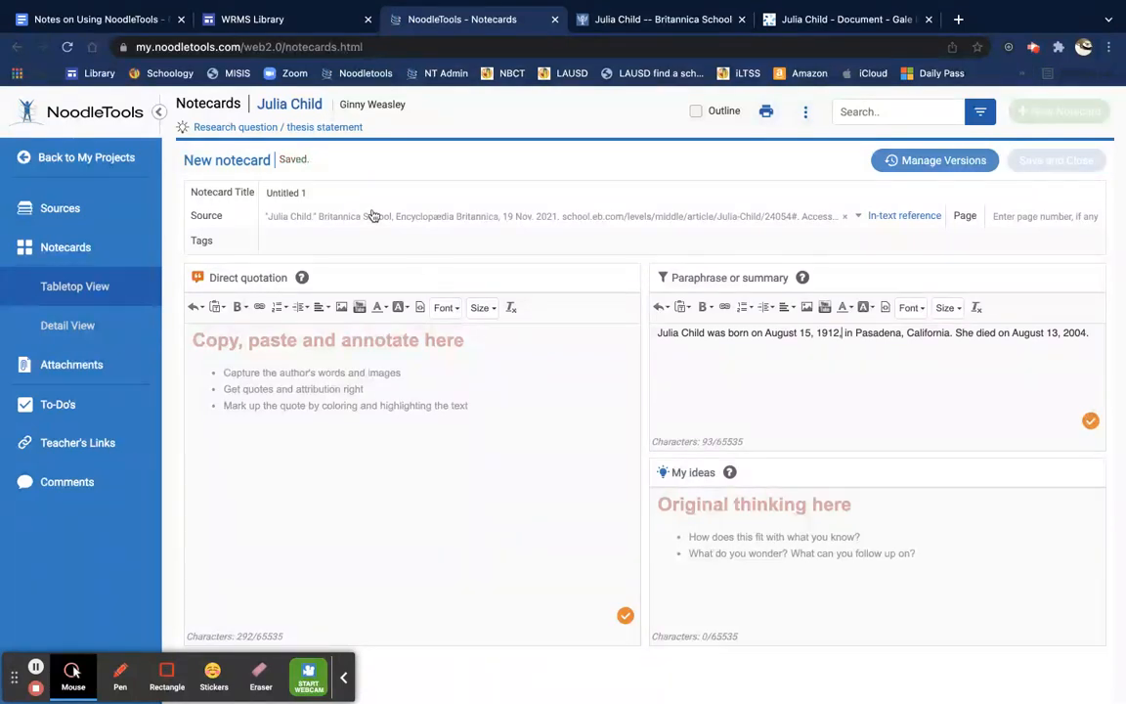
Step: Title the notecard "Birth and Death", and save and close it
drag(322, 191, 251, 195)
text(Birth and Death)
click(1054, 160)
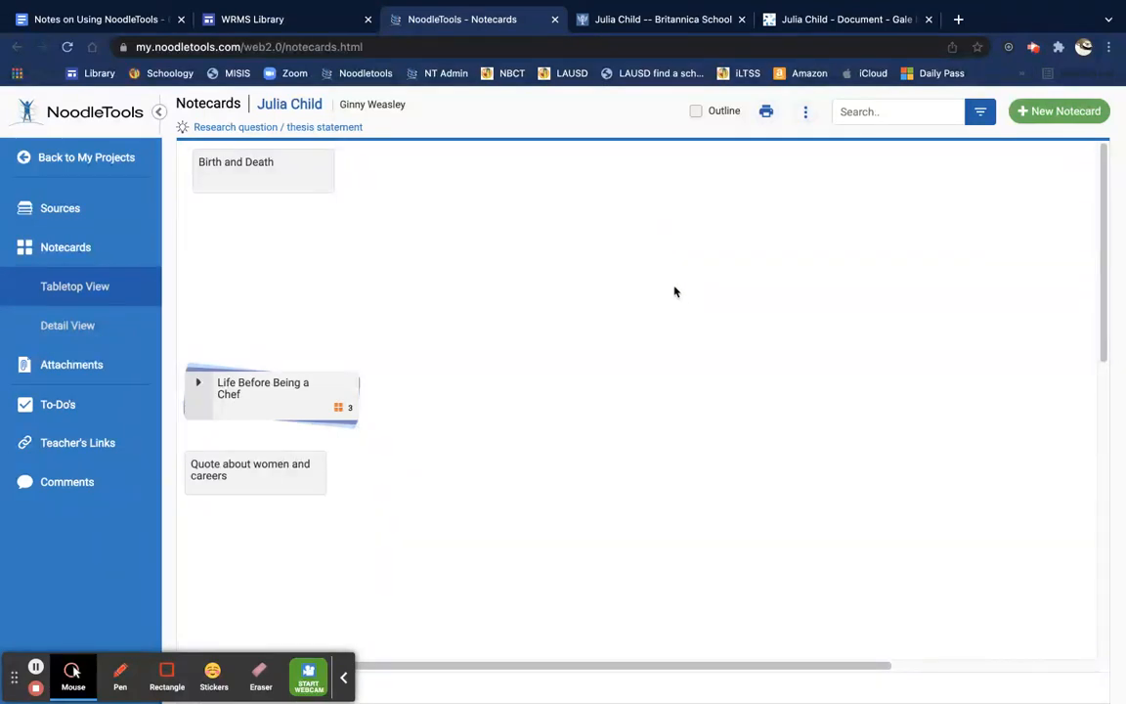
Step: File the Birth and Death notecard first under Life Before Being a Chef in the outline, and add it to the pile of that name
click(695, 112)
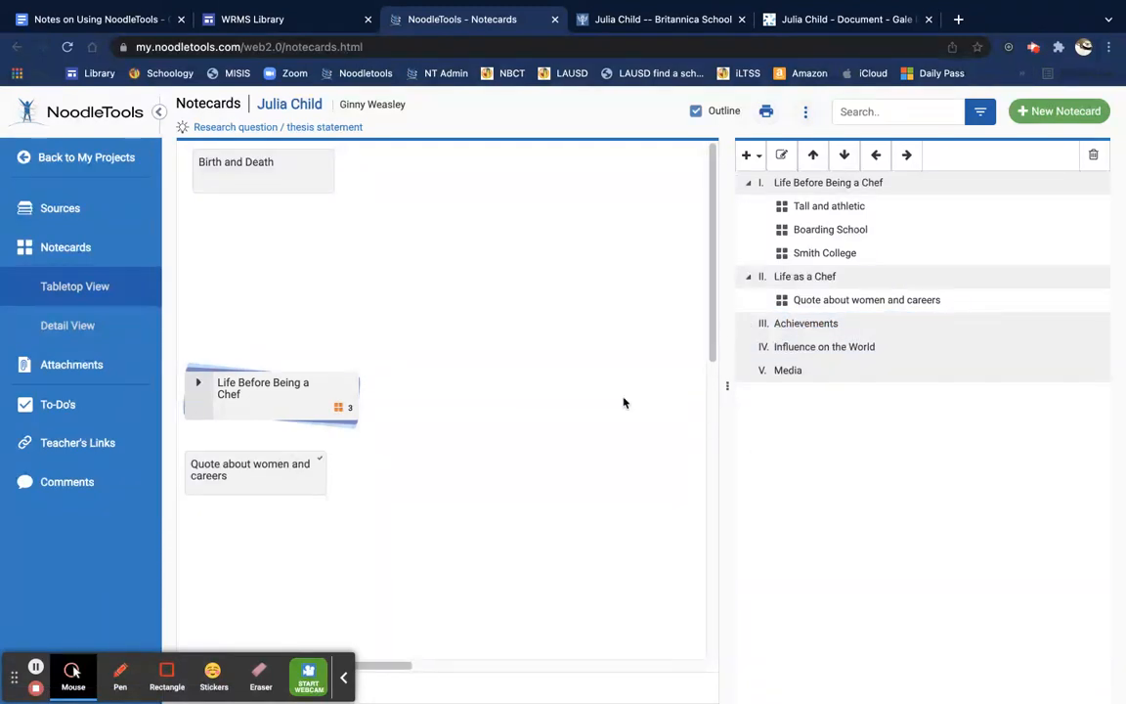
mouse_move(256, 168)
drag(253, 166, 807, 207)
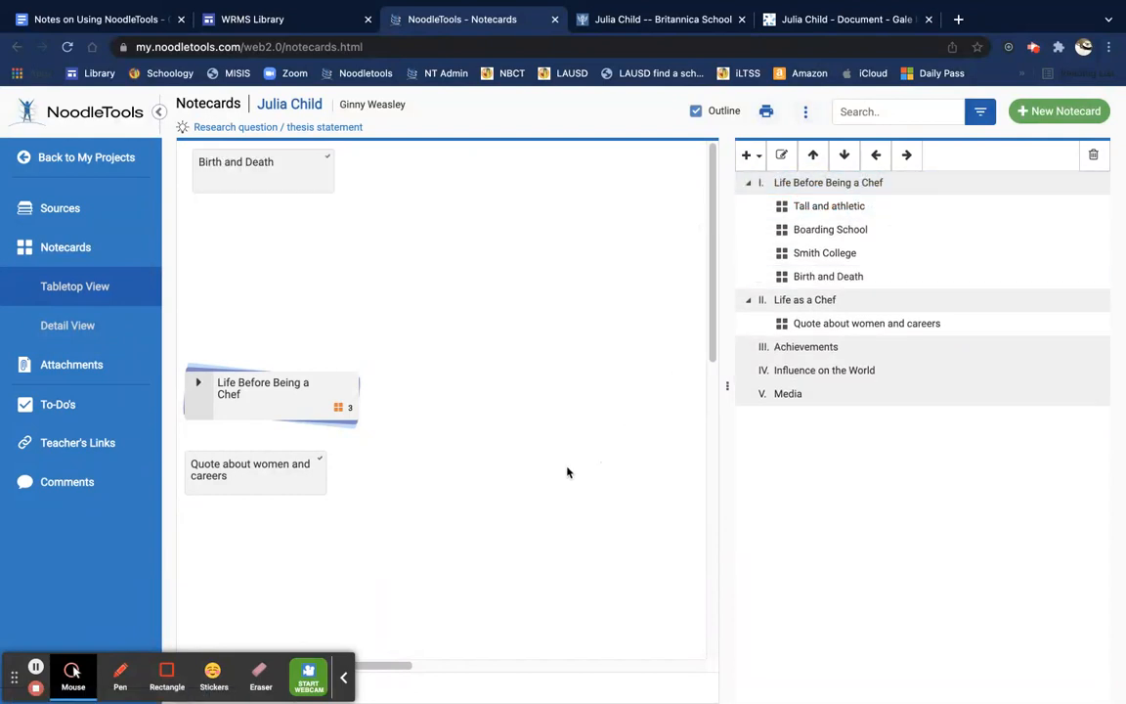
drag(819, 277, 799, 208)
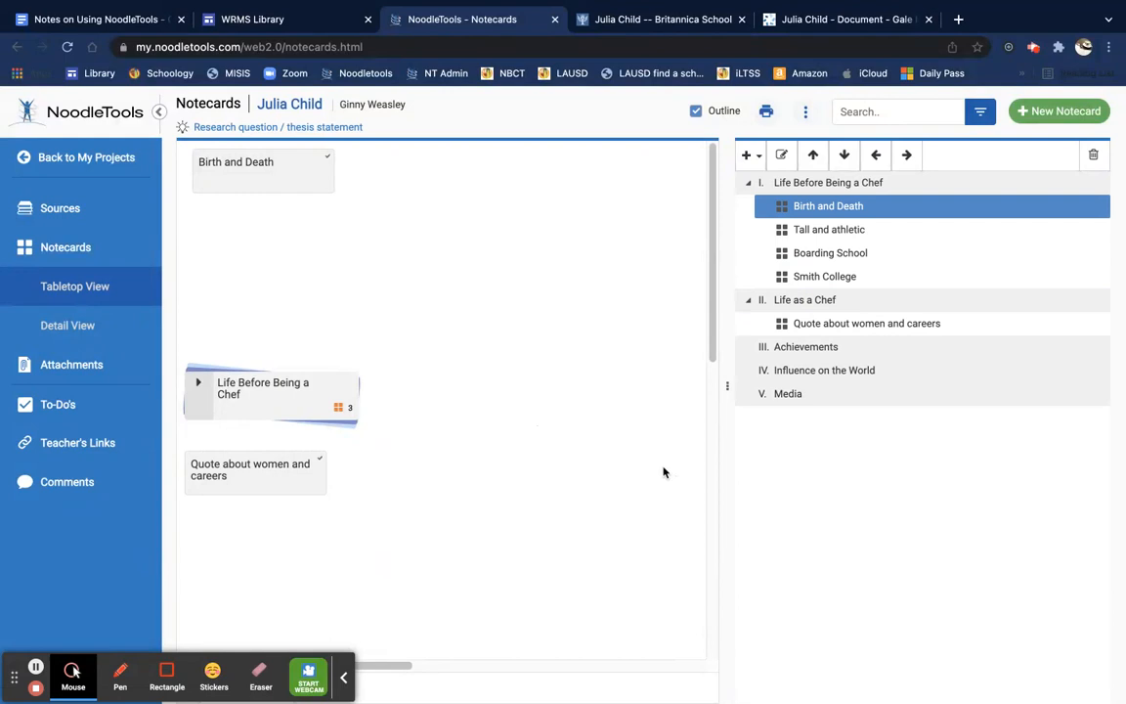
drag(272, 162, 282, 395)
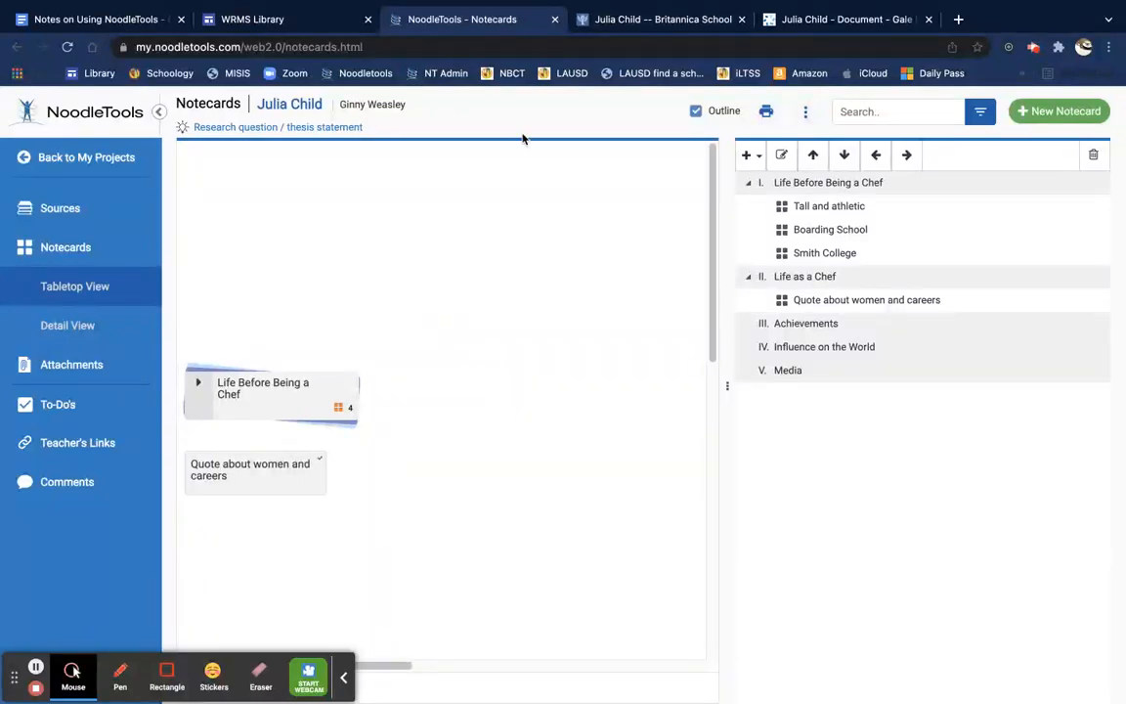
Step: Search Google for "julia child" in a new browser tab
click(958, 19)
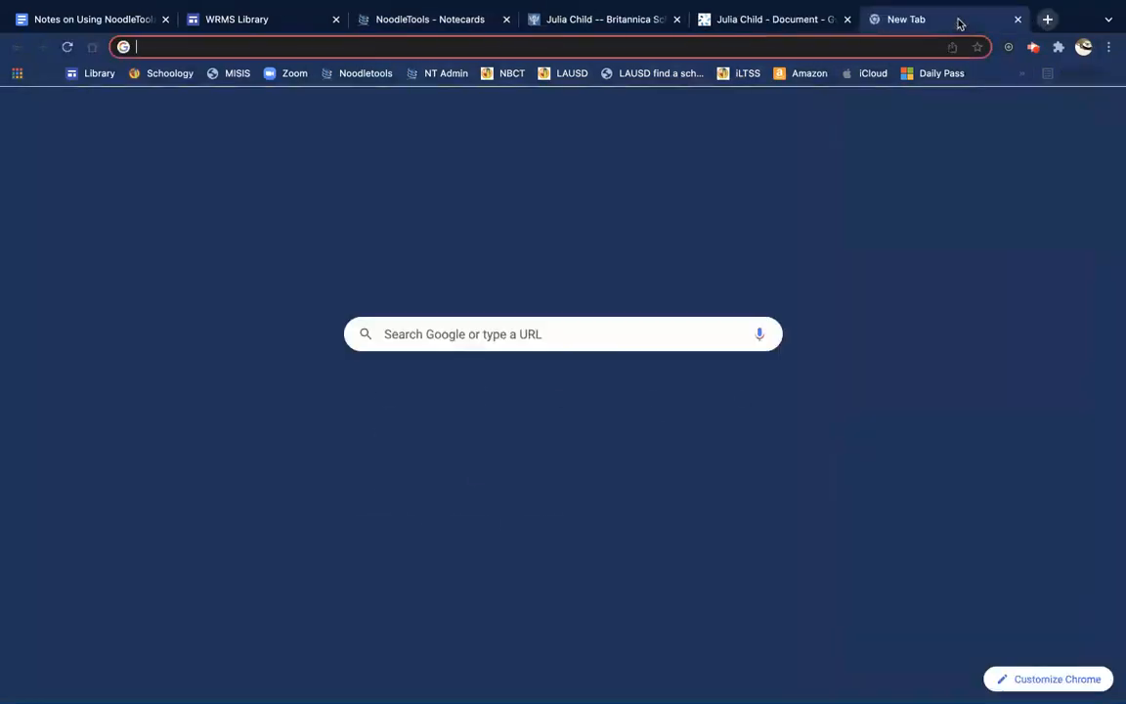
click(499, 332)
text(j)
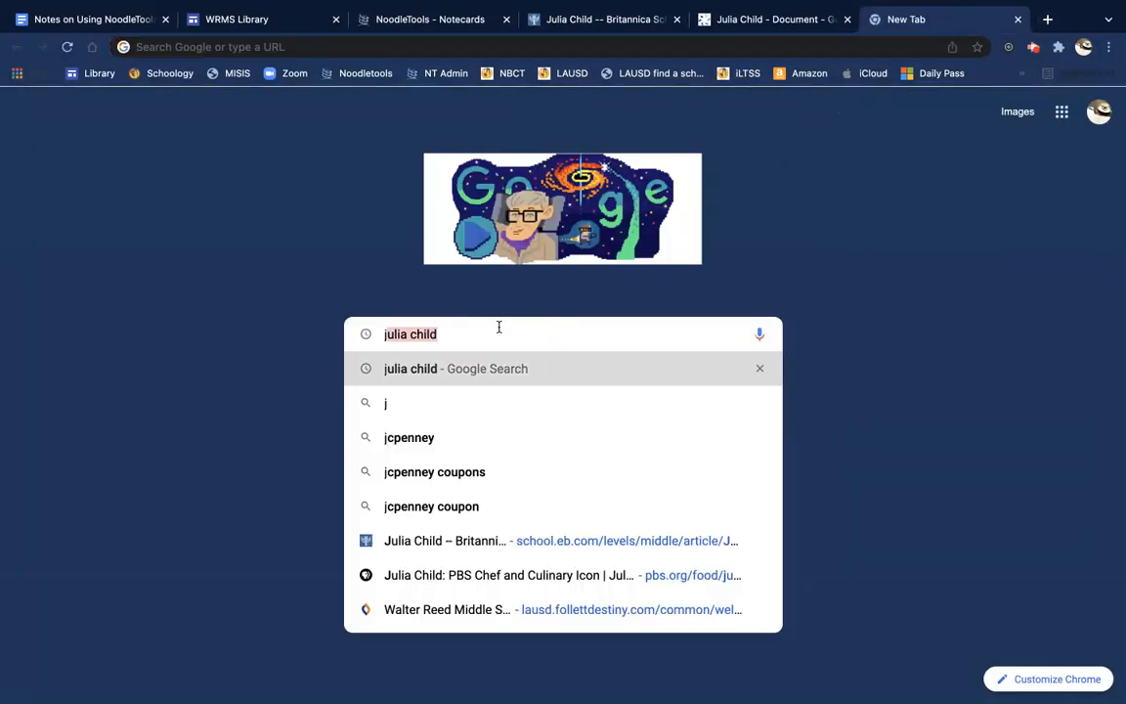
text(ulia child)
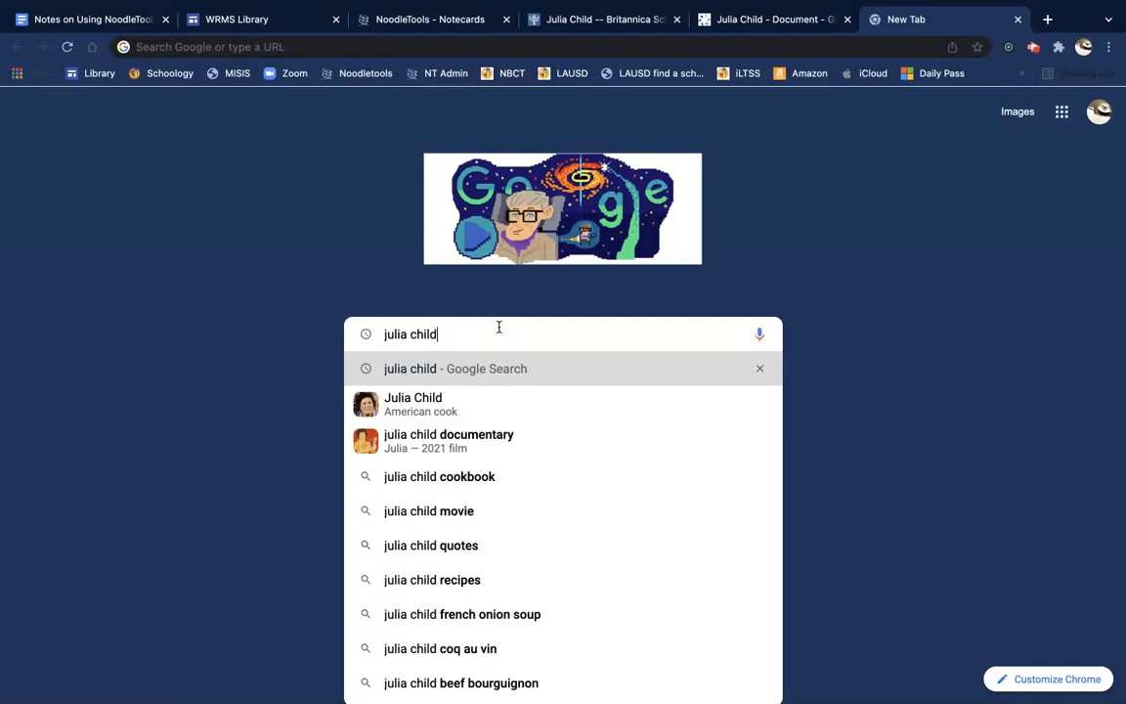
key(Return)
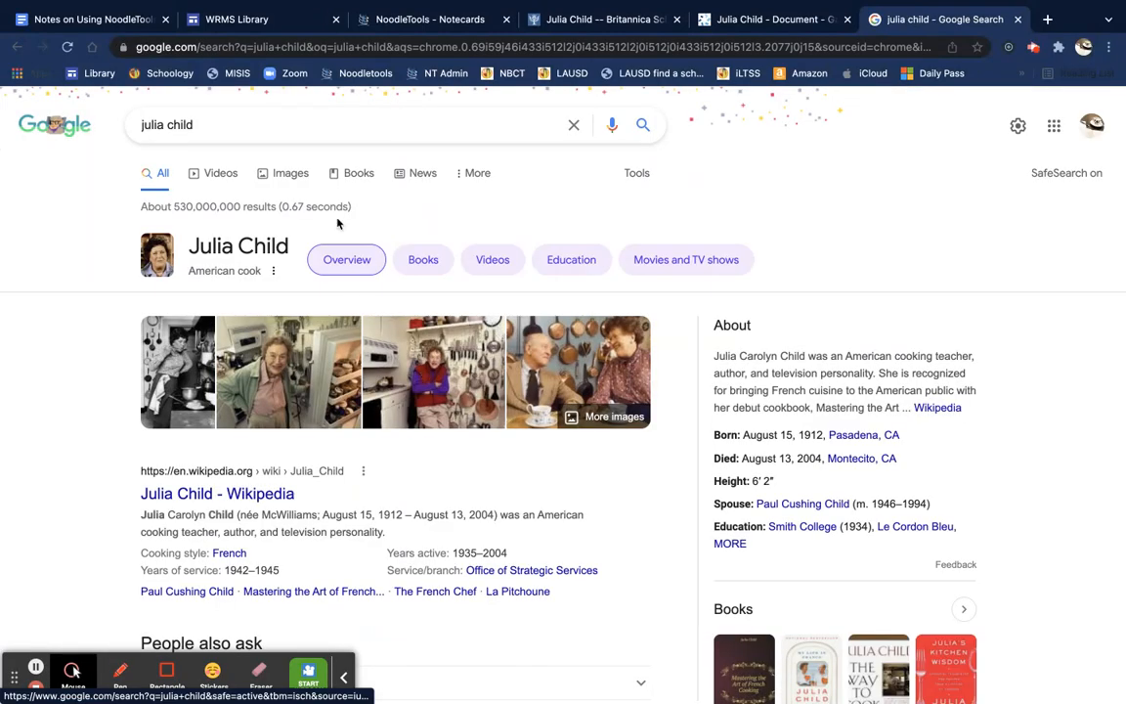
Step: Find the Wikipedia photo of Julia Child tasting food in her kitchen among the Google image results, and copy its image address
click(293, 174)
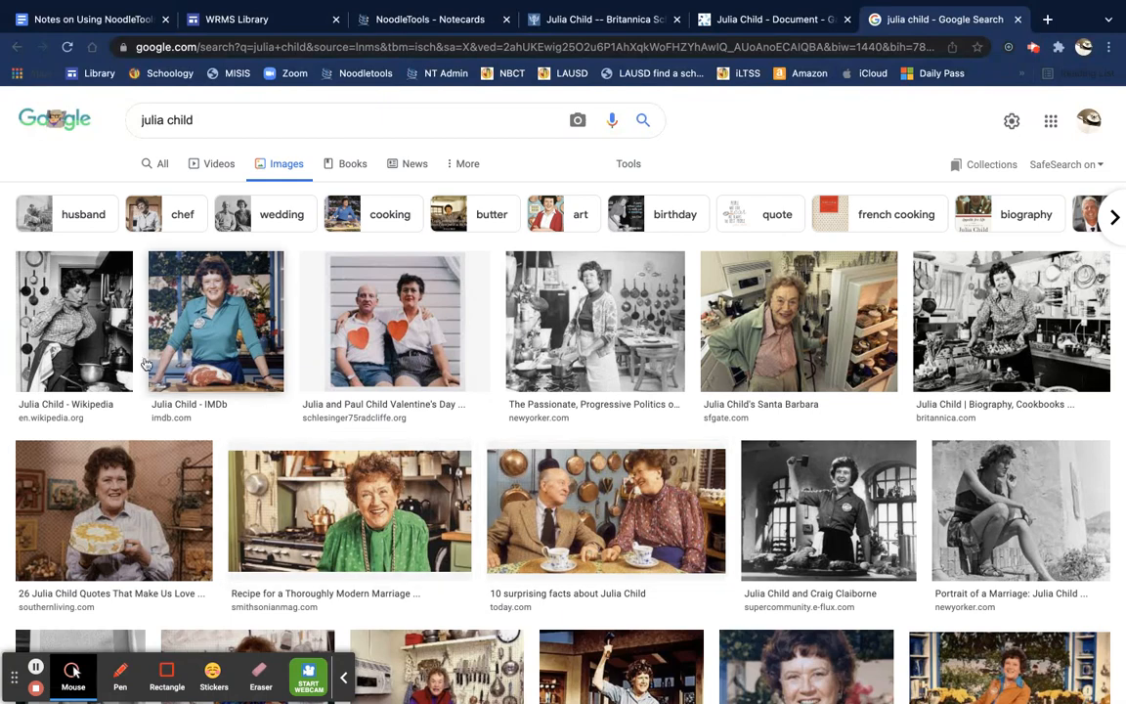
click(93, 303)
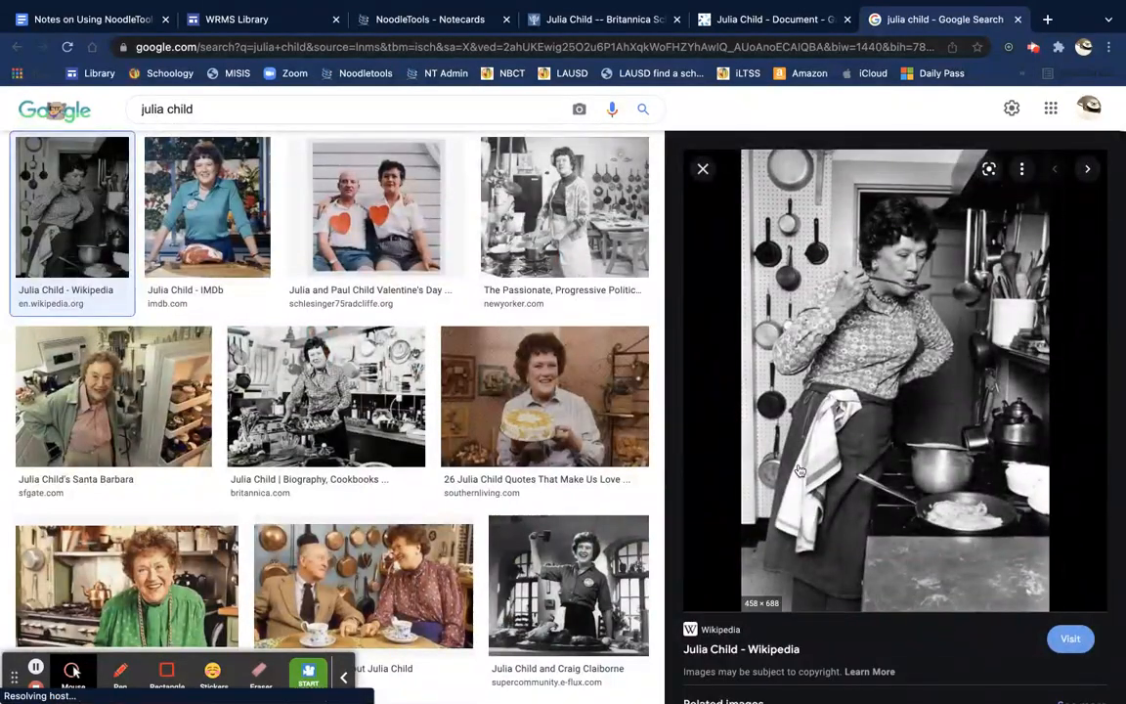
scroll(901, 359, down, 3)
scroll(901, 354, up, 1)
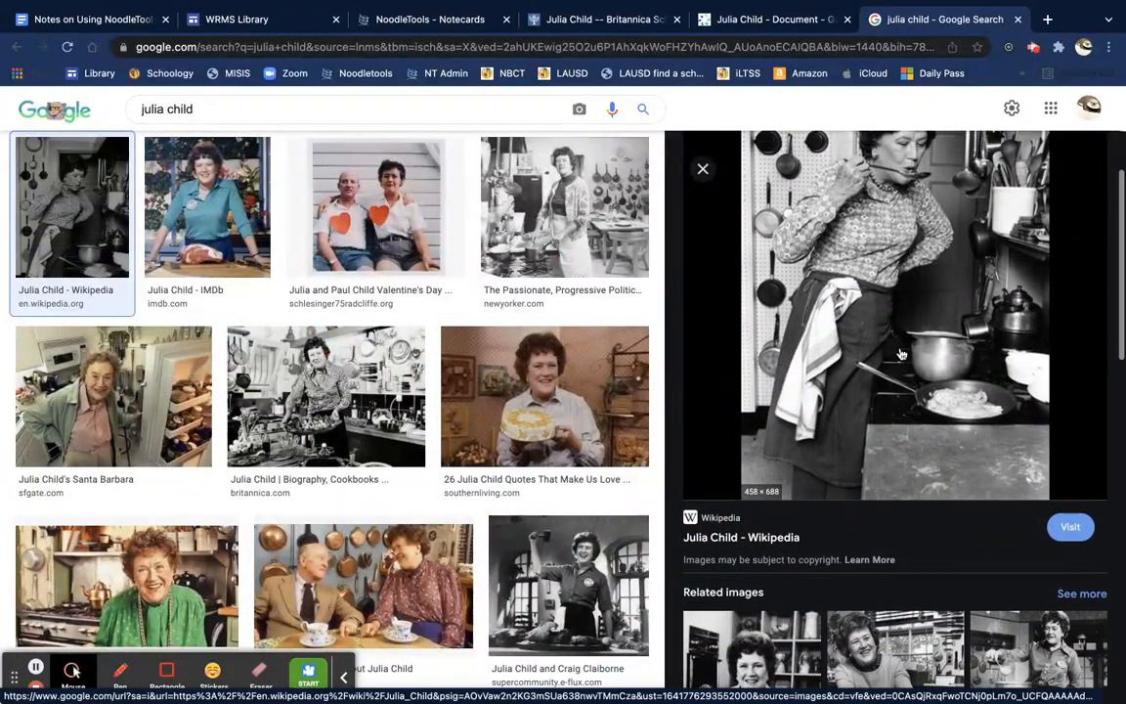
right_click(901, 346)
click(940, 538)
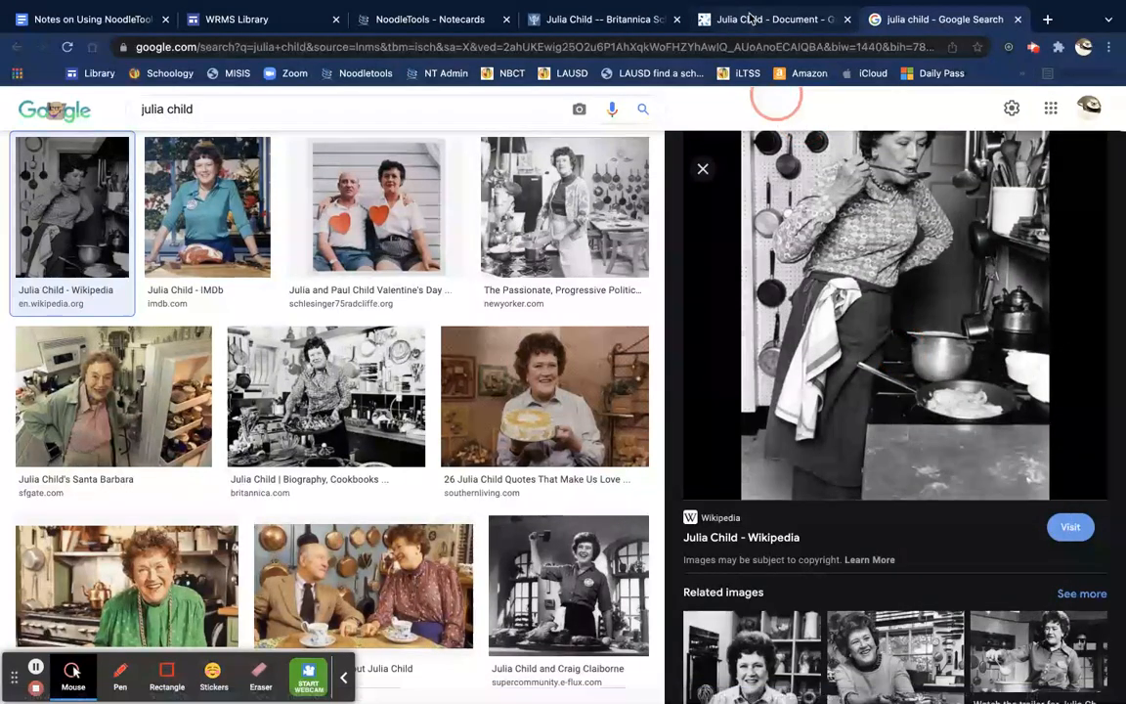
Step: Create a new notecard in the Julia Child project in NoodleTools, and insert the copied image by URL as its direct quotation
click(479, 22)
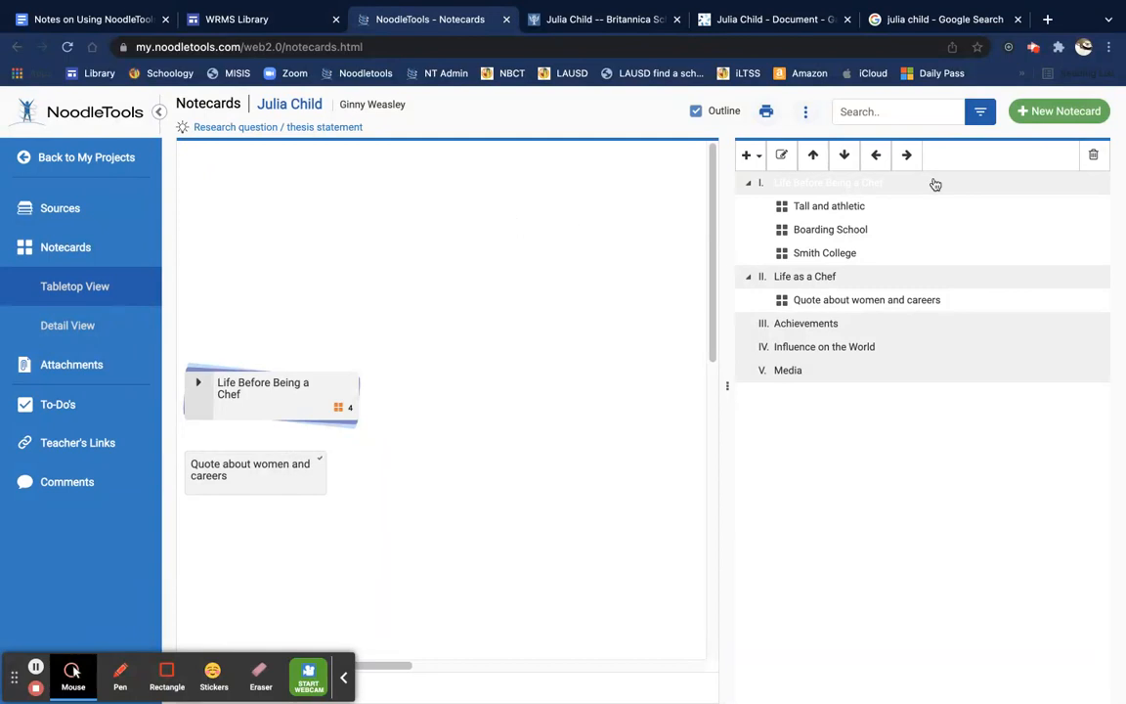
click(1056, 113)
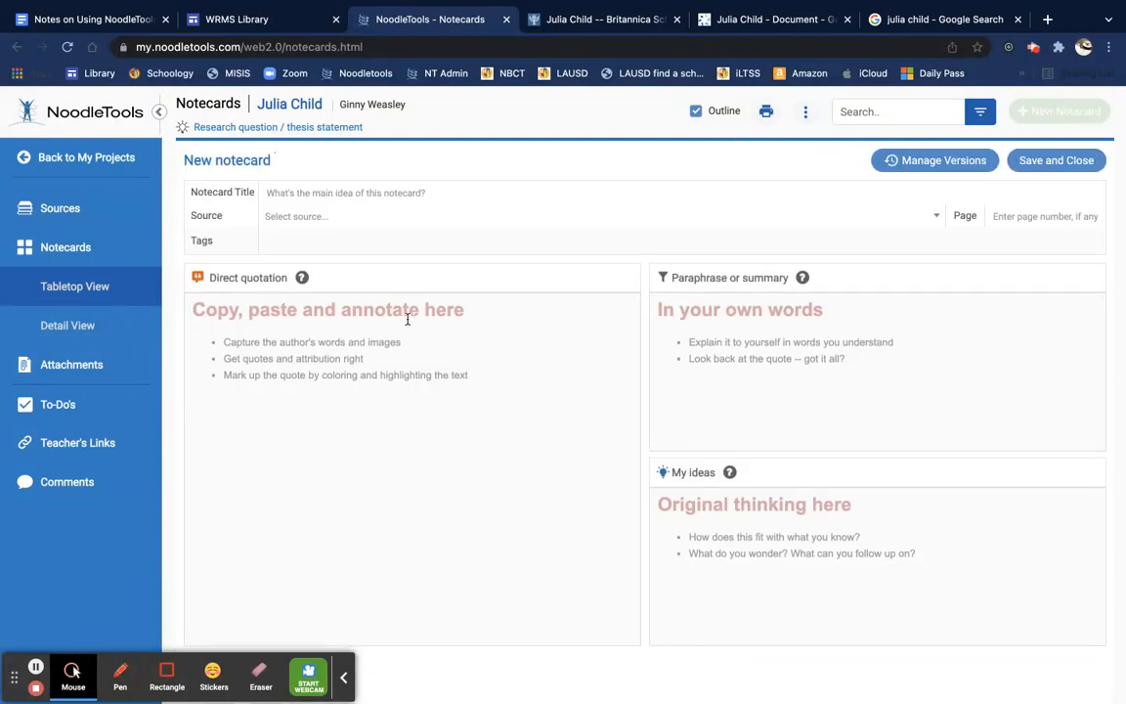
click(316, 356)
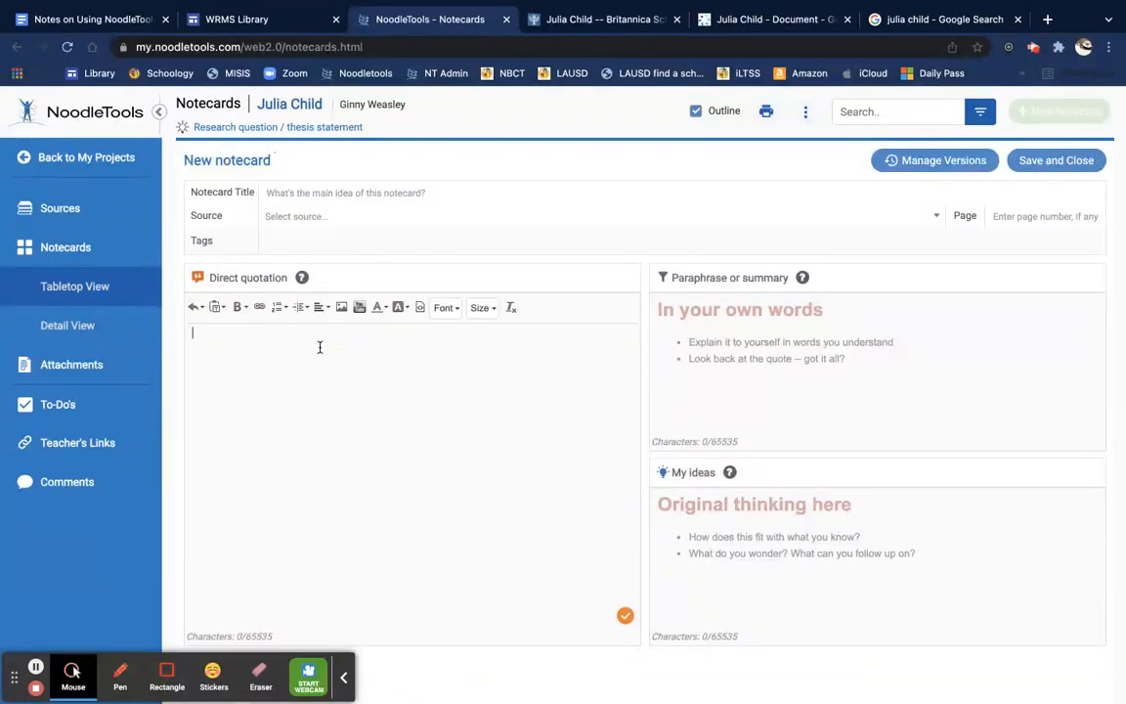
click(341, 307)
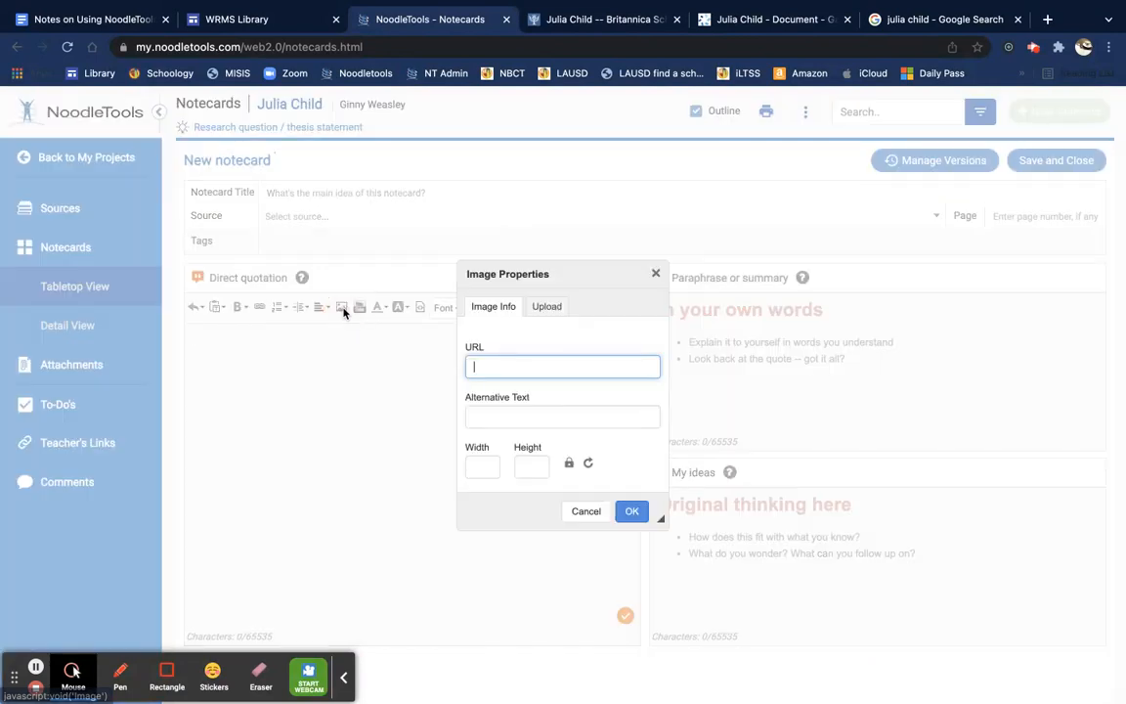
key(super+v)
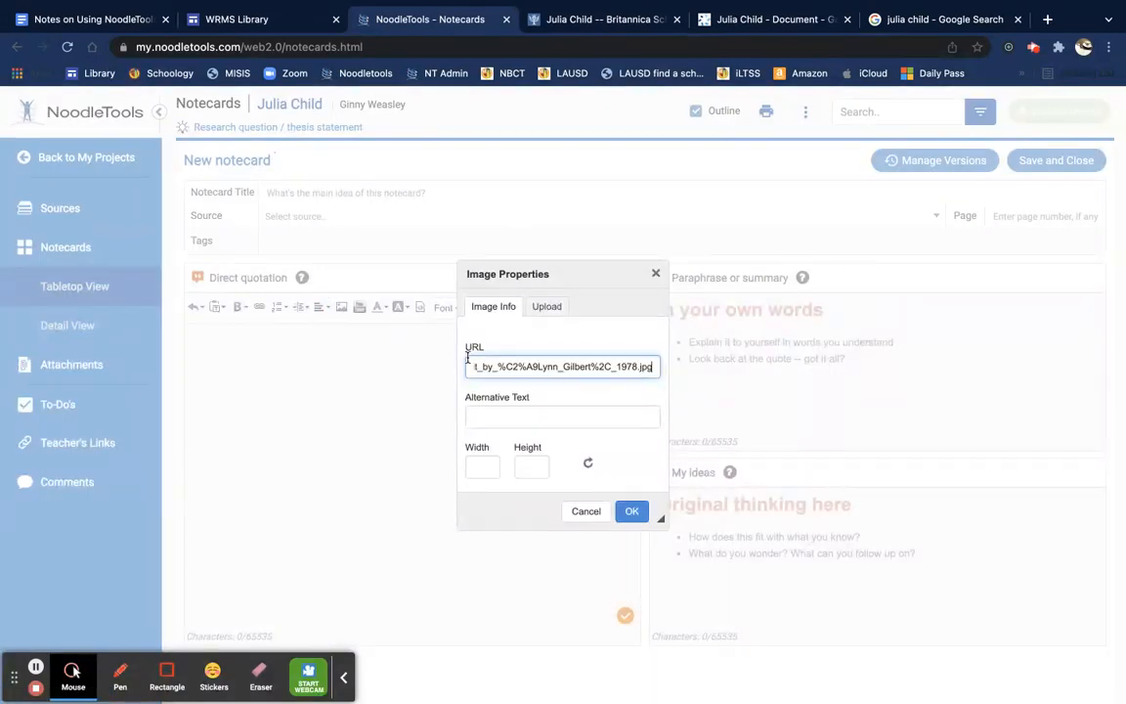
click(632, 512)
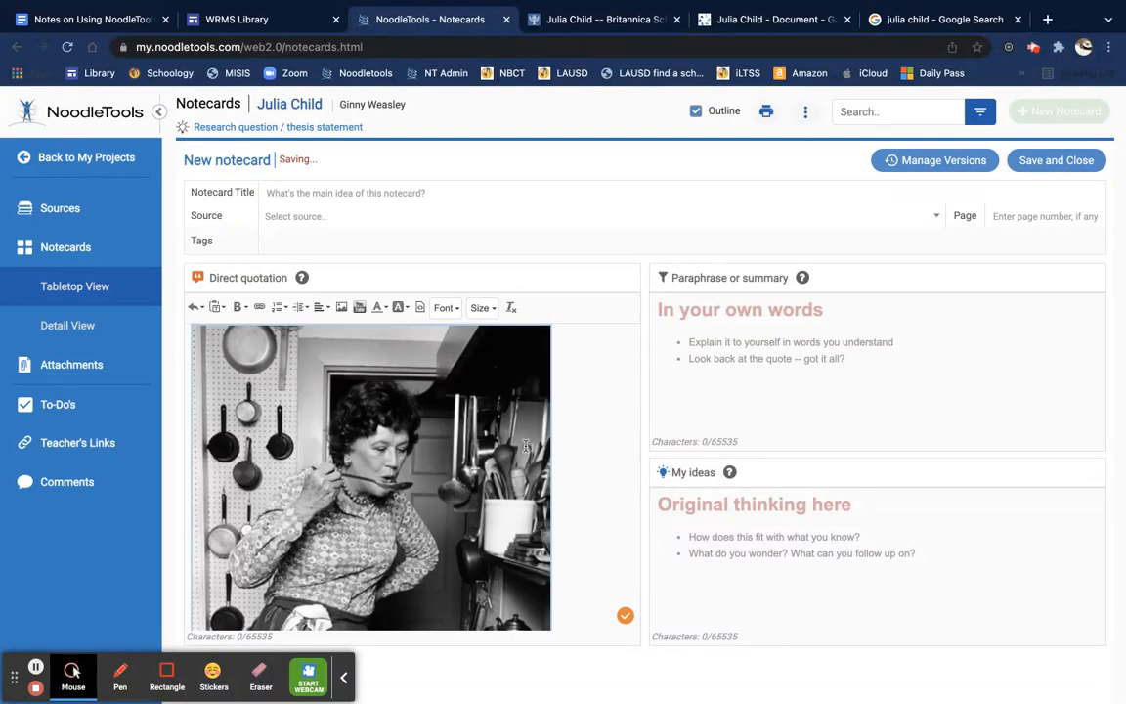
Step: Title the notecard "Julia in Kitchen", and save and close it
click(298, 195)
text(Ju)
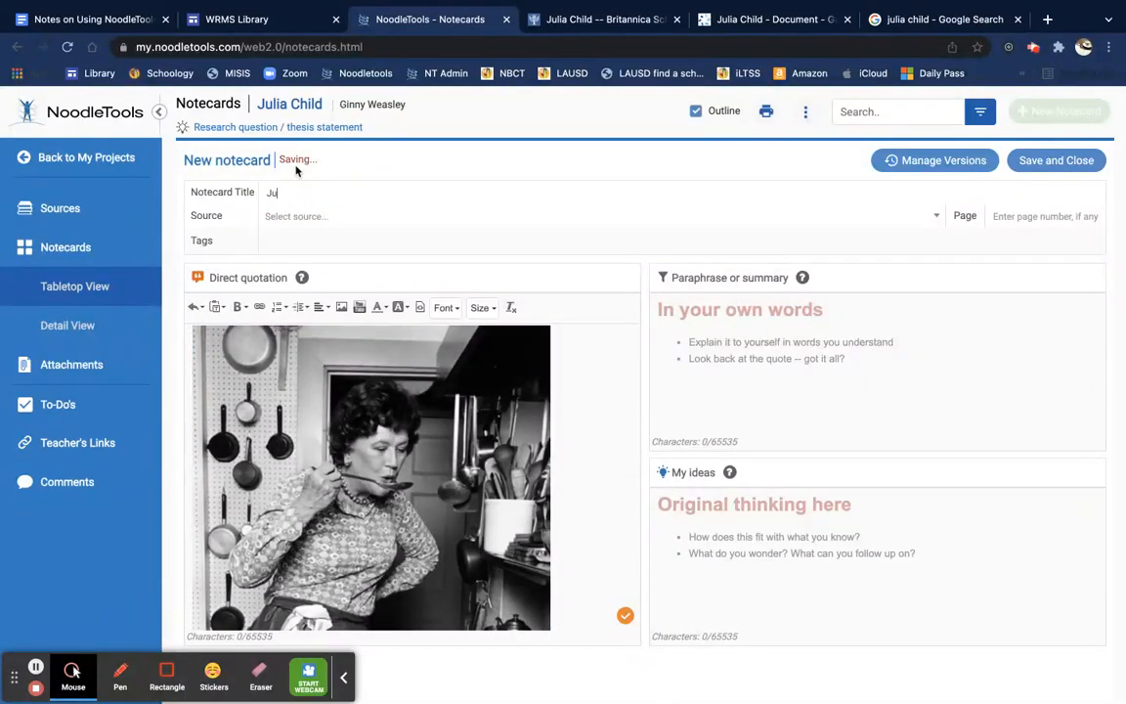
text(lia in Kitchen)
click(1076, 162)
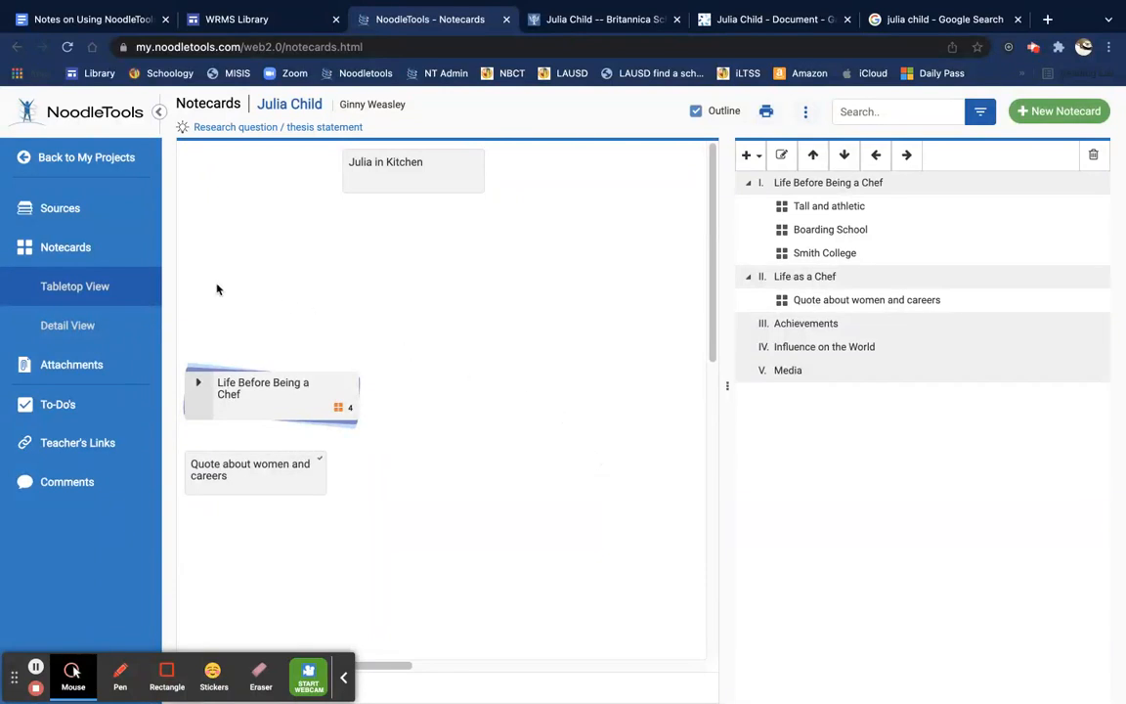
Step: Start a new website citation of the type Web Page in the project's sources
click(70, 211)
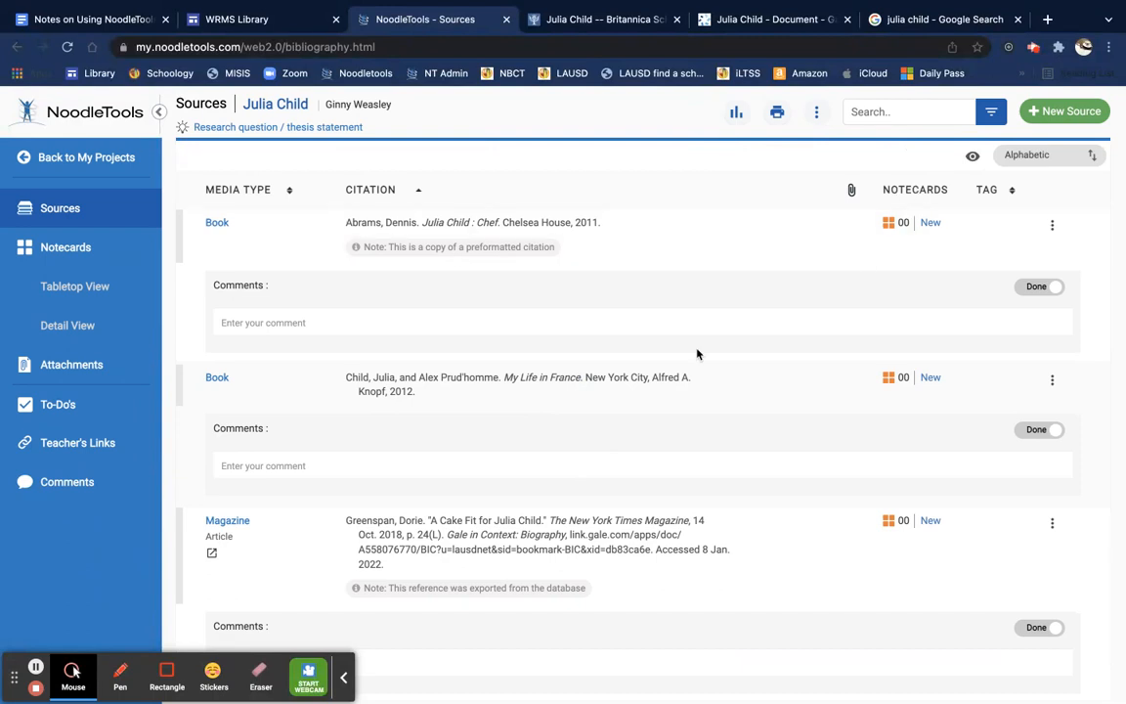
click(1046, 114)
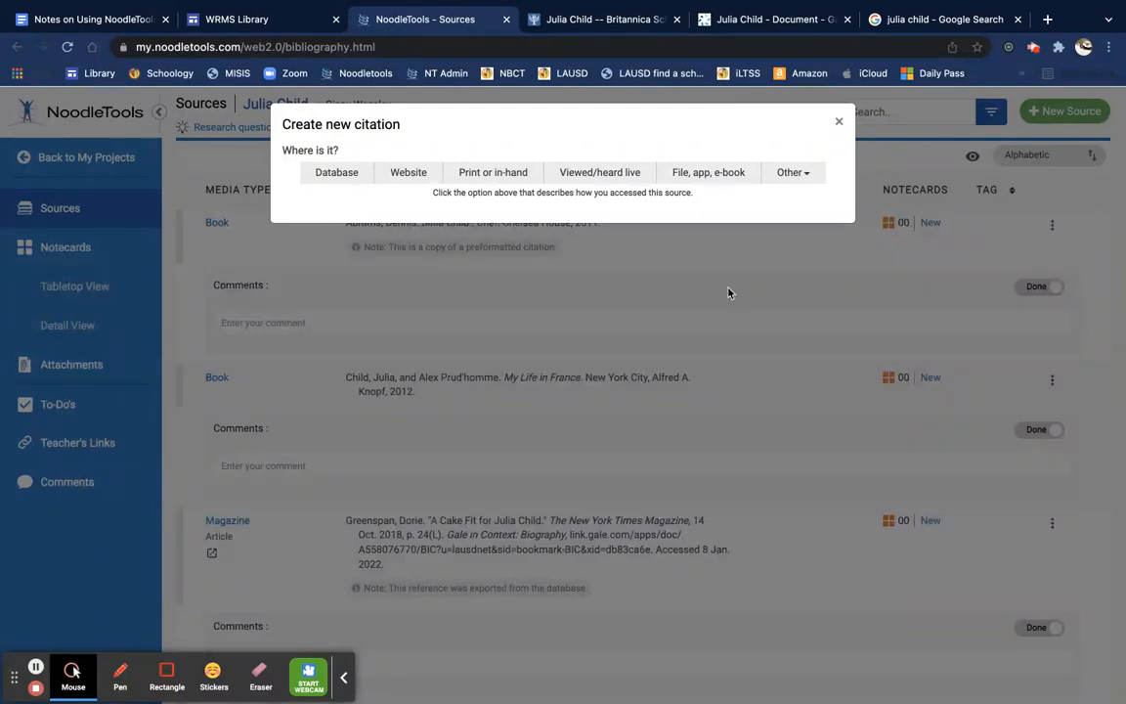
click(407, 173)
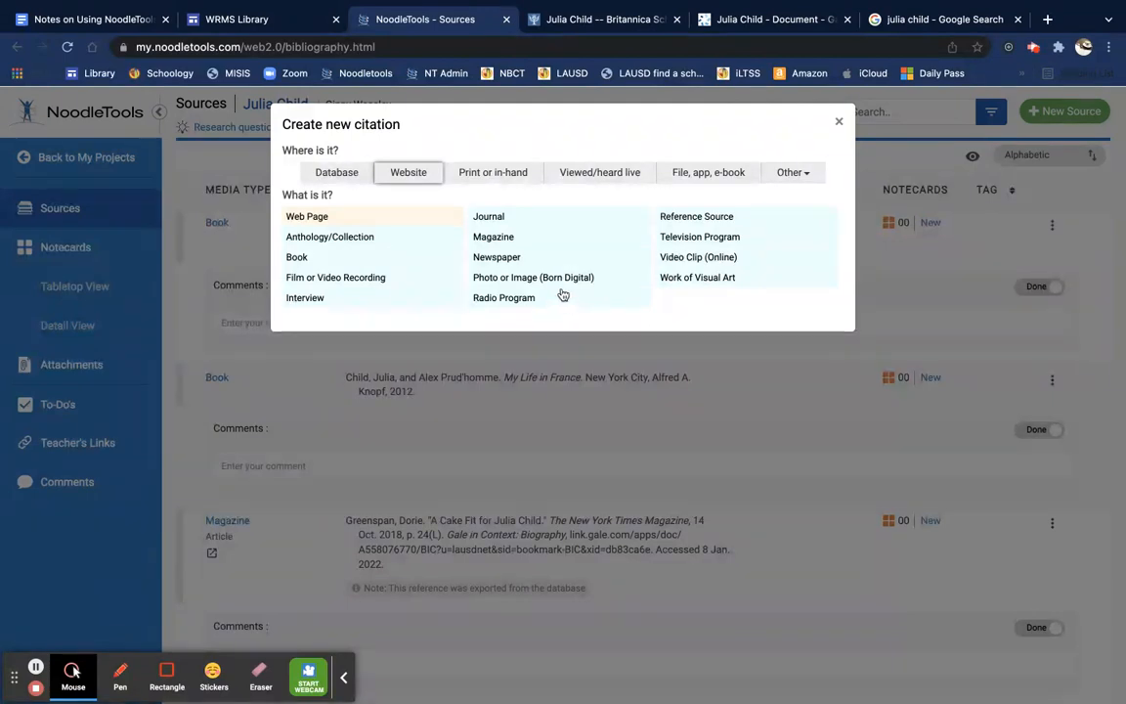
click(318, 219)
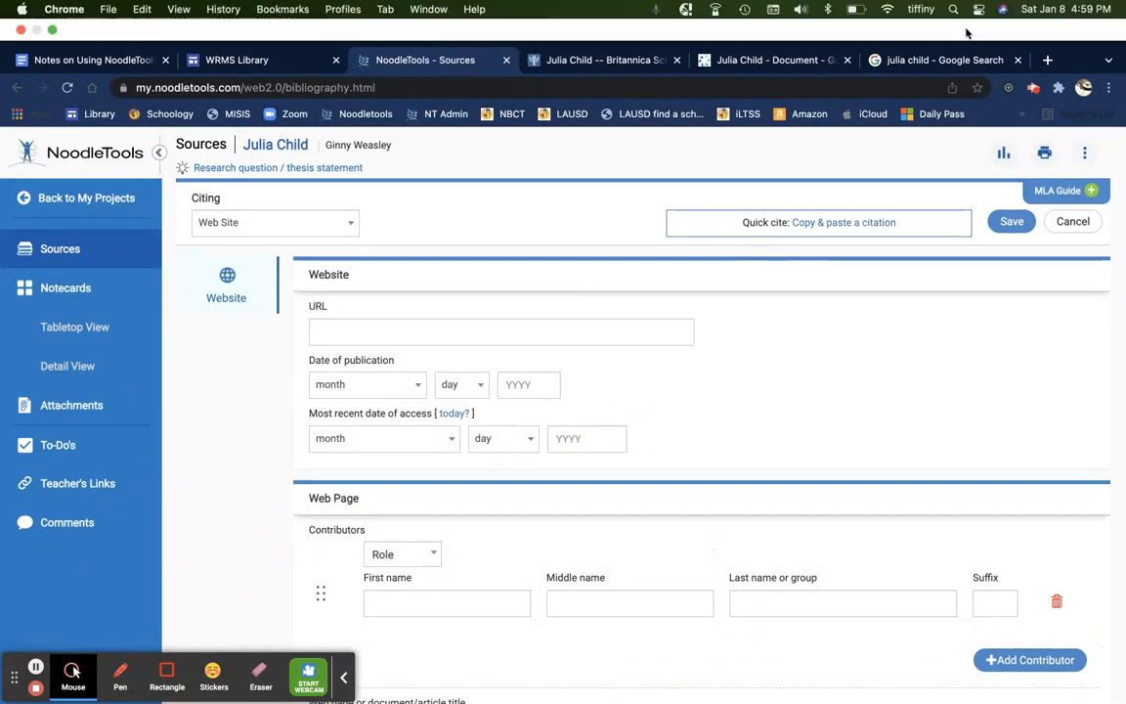
Step: Open the Wikipedia article that the kitchen photo comes from, and copy the article's web address
click(942, 61)
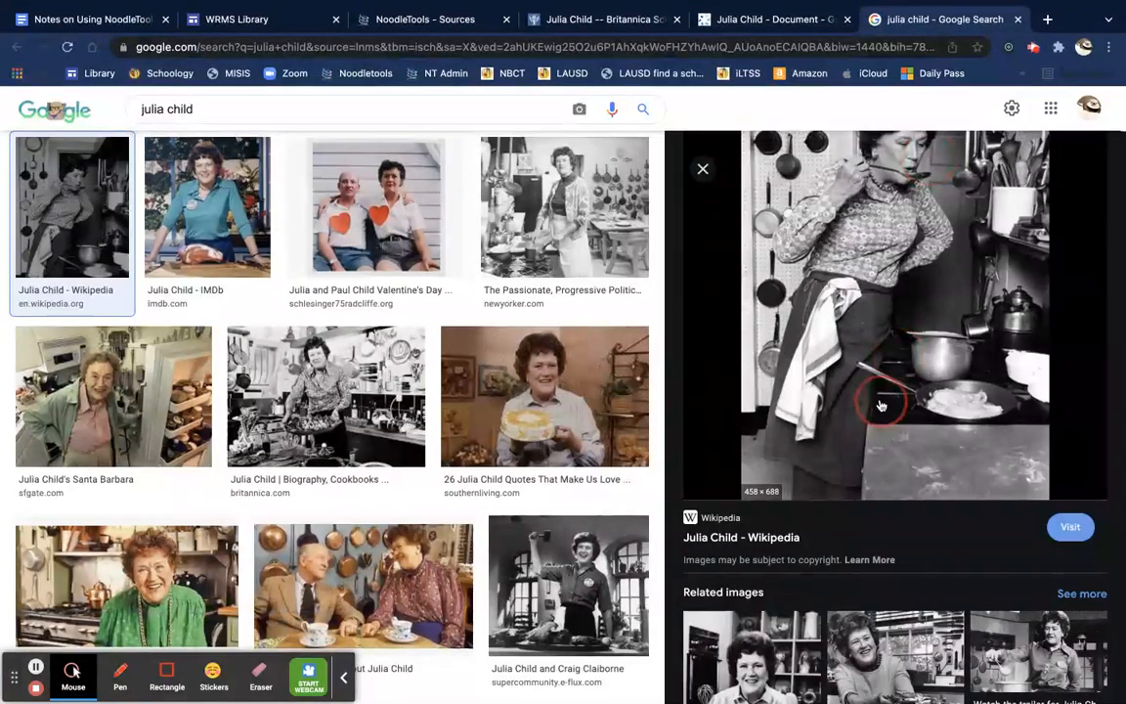
click(881, 405)
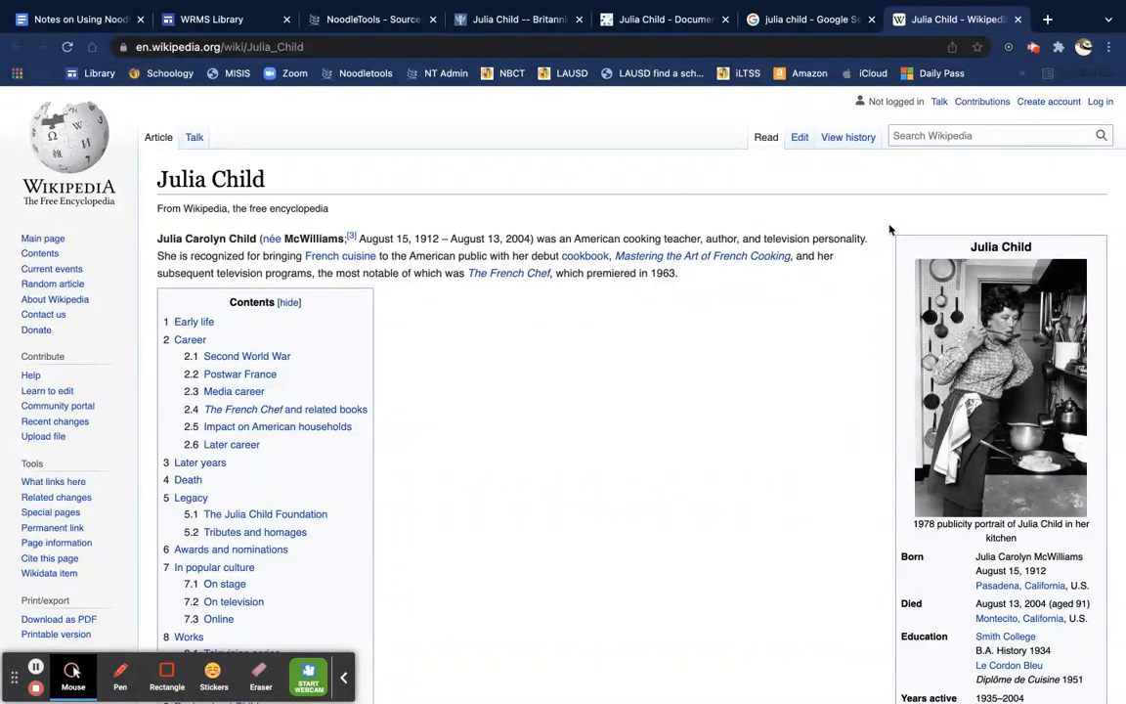
click(821, 25)
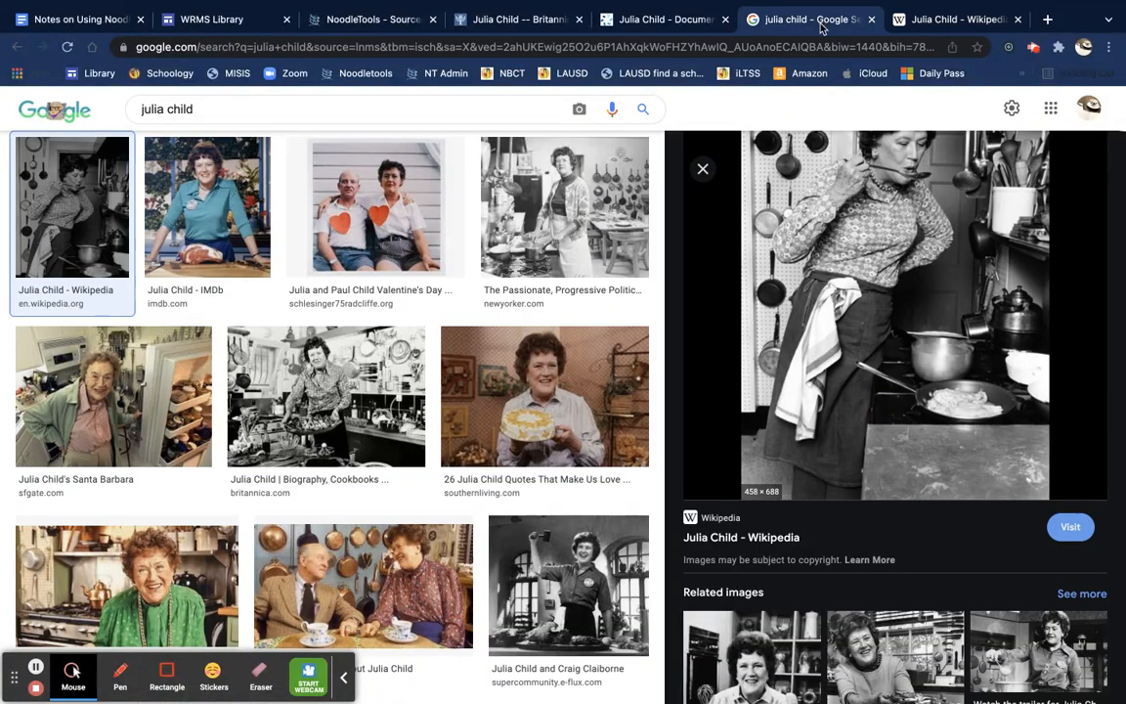
right_click(843, 311)
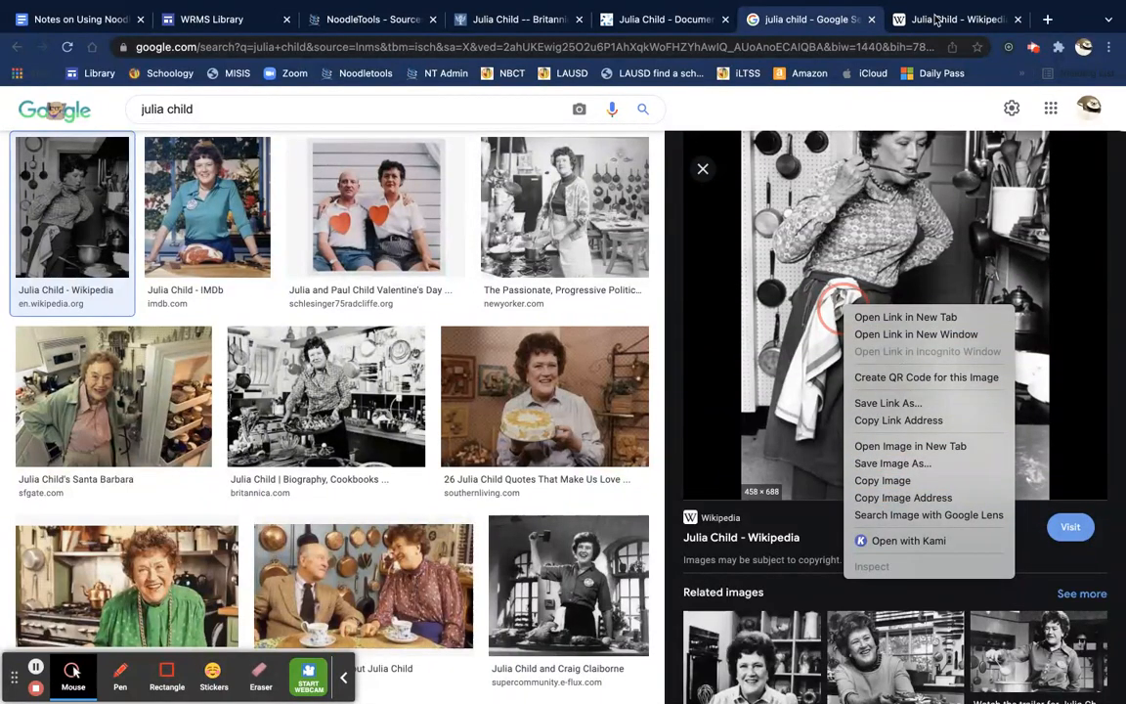
click(804, 92)
click(939, 21)
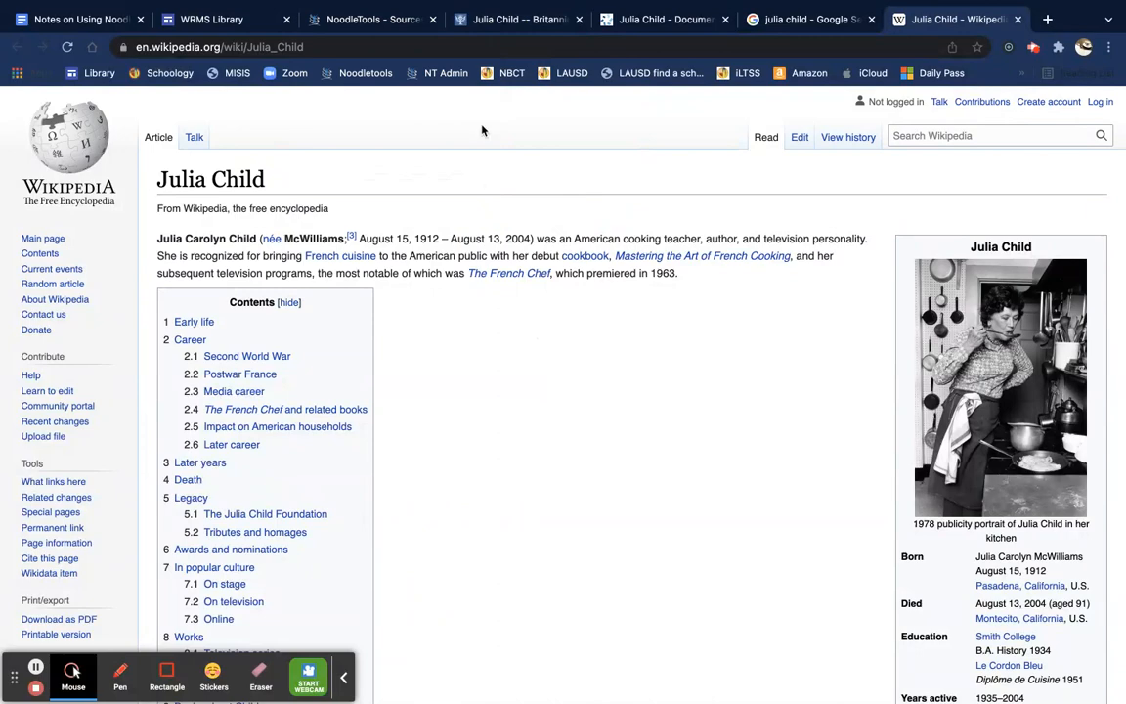
click(408, 47)
key(ctrl+c)
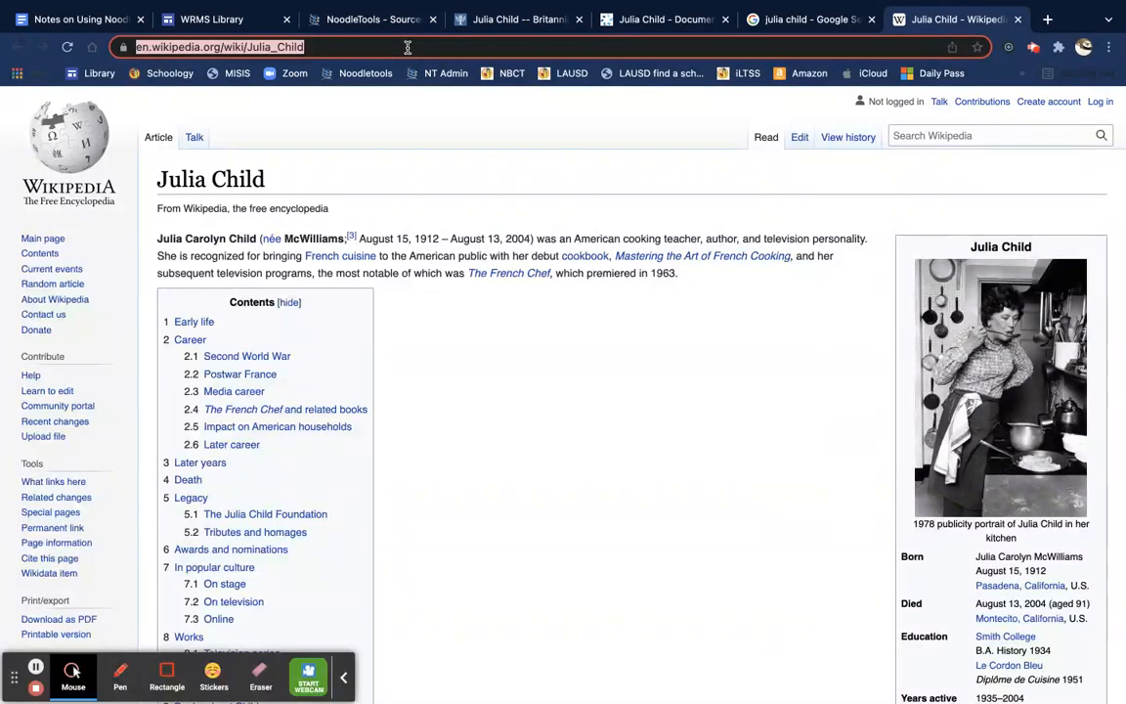
Step: Close the Britannica School article and the Gale document about Julia Child
click(449, 18)
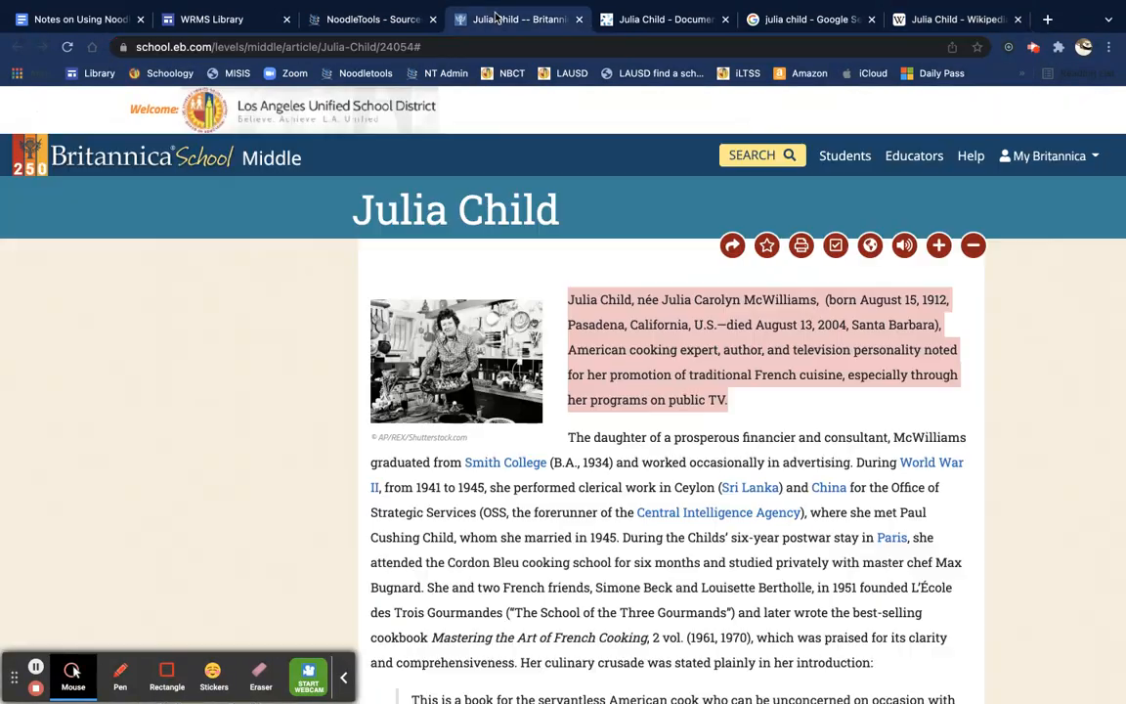
click(578, 19)
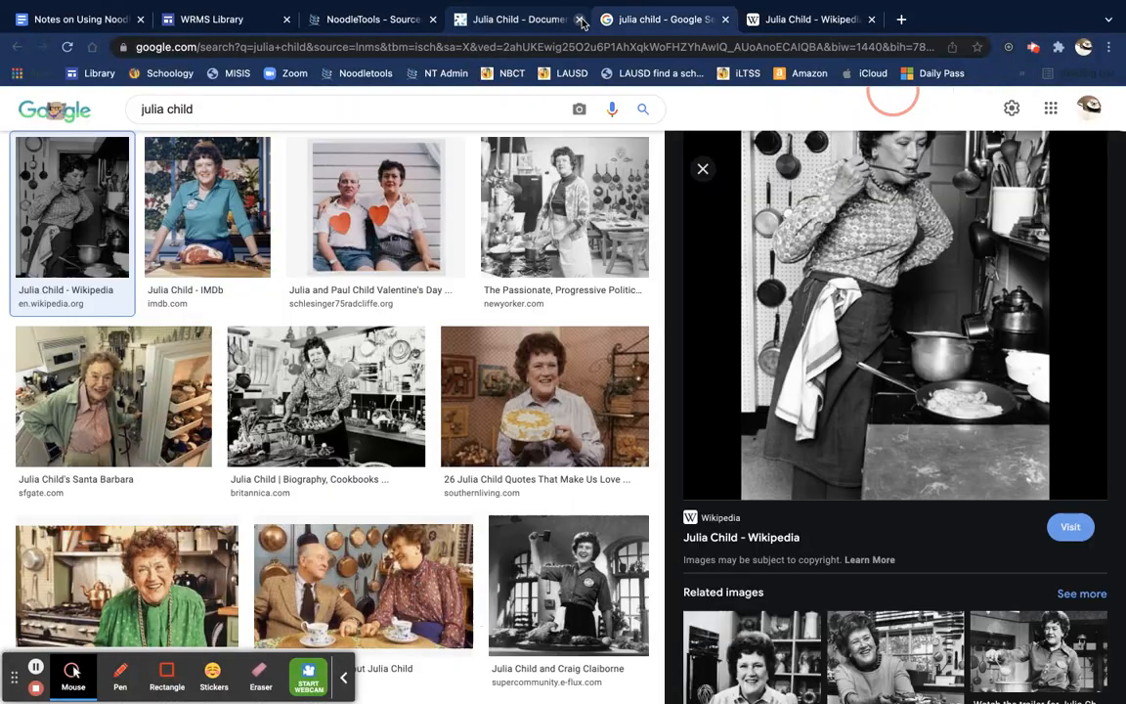
click(576, 19)
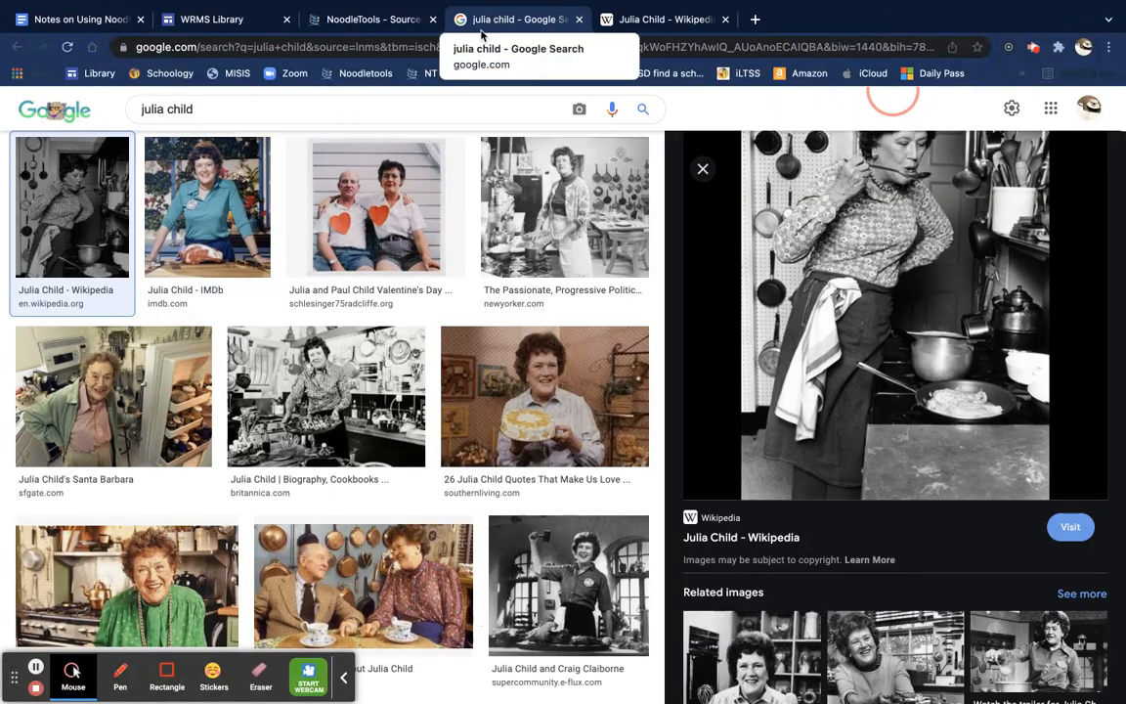
click(373, 20)
click(372, 284)
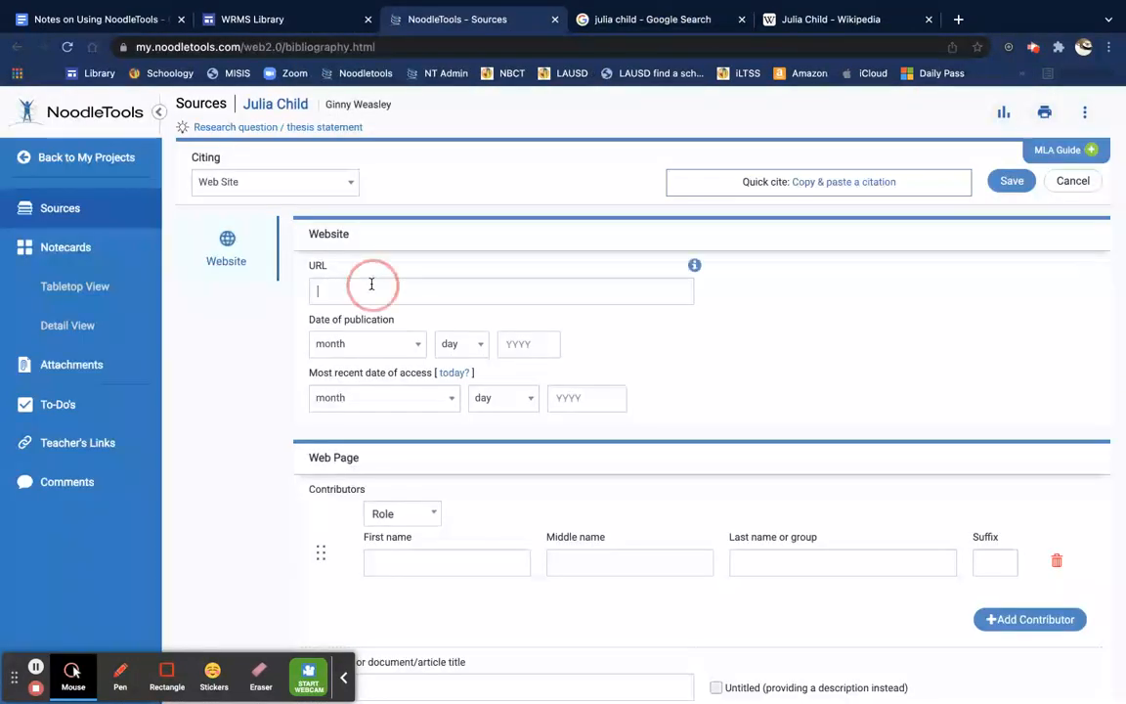
key(ctrl+v)
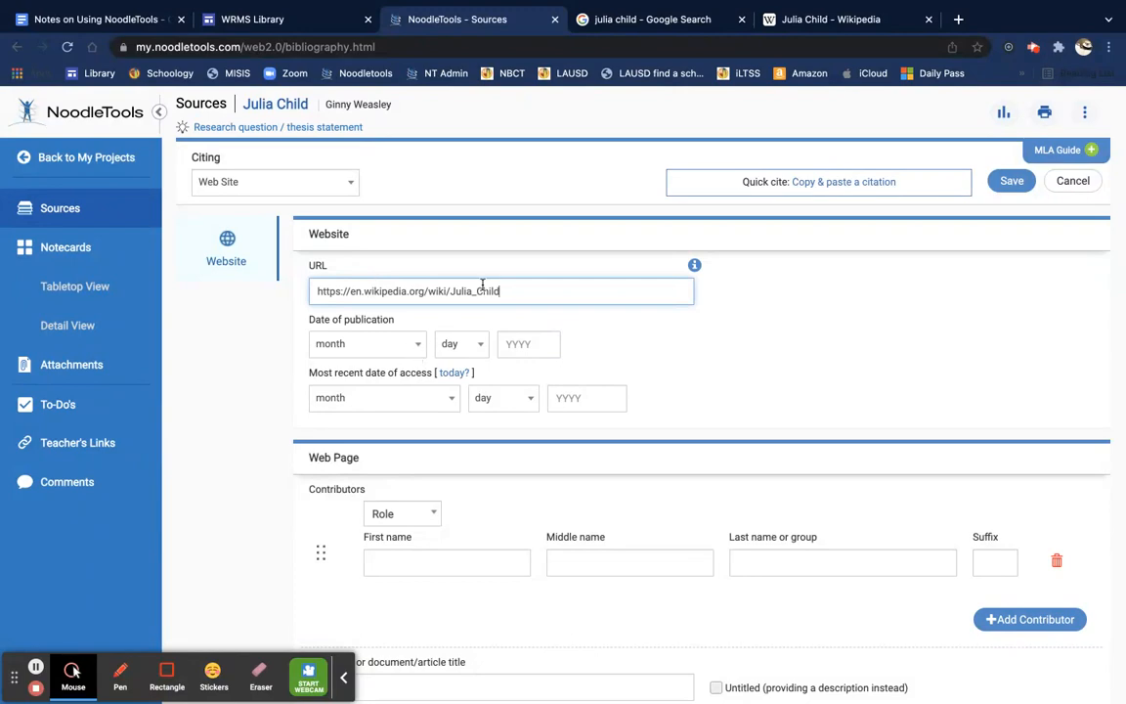
Step: Switch to the Julia Child article on Wikipedia and find its last-edited date in the page footer
click(806, 23)
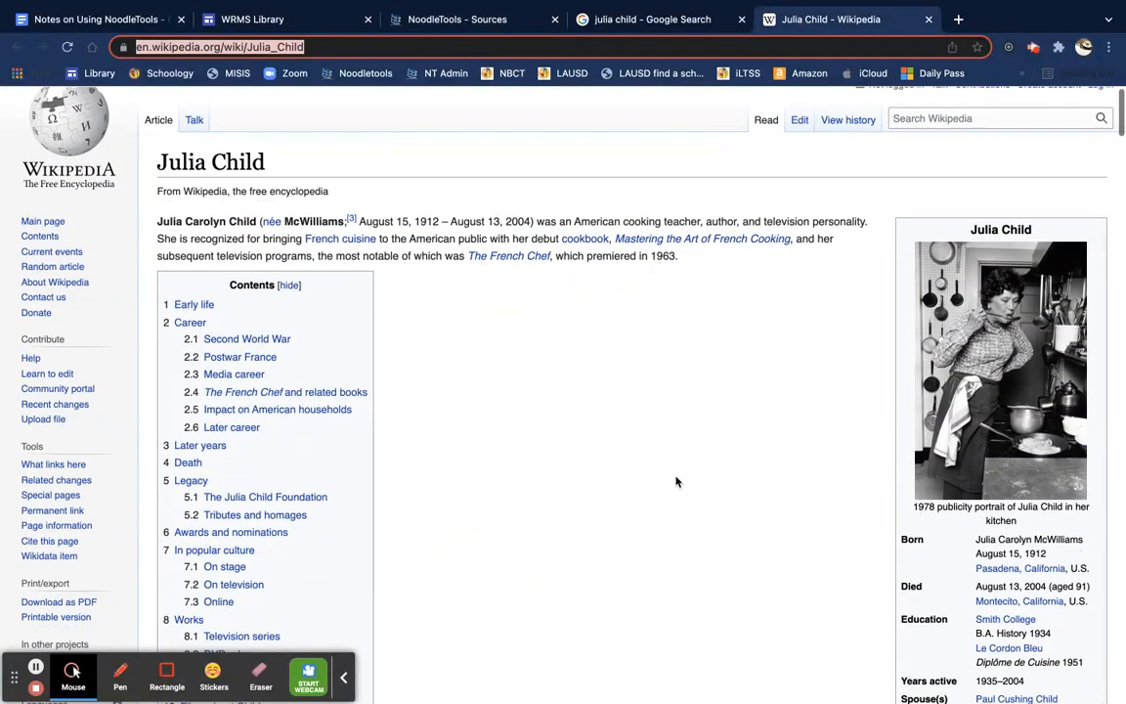
scroll(675, 481, down, 5)
scroll(676, 476, down, 17)
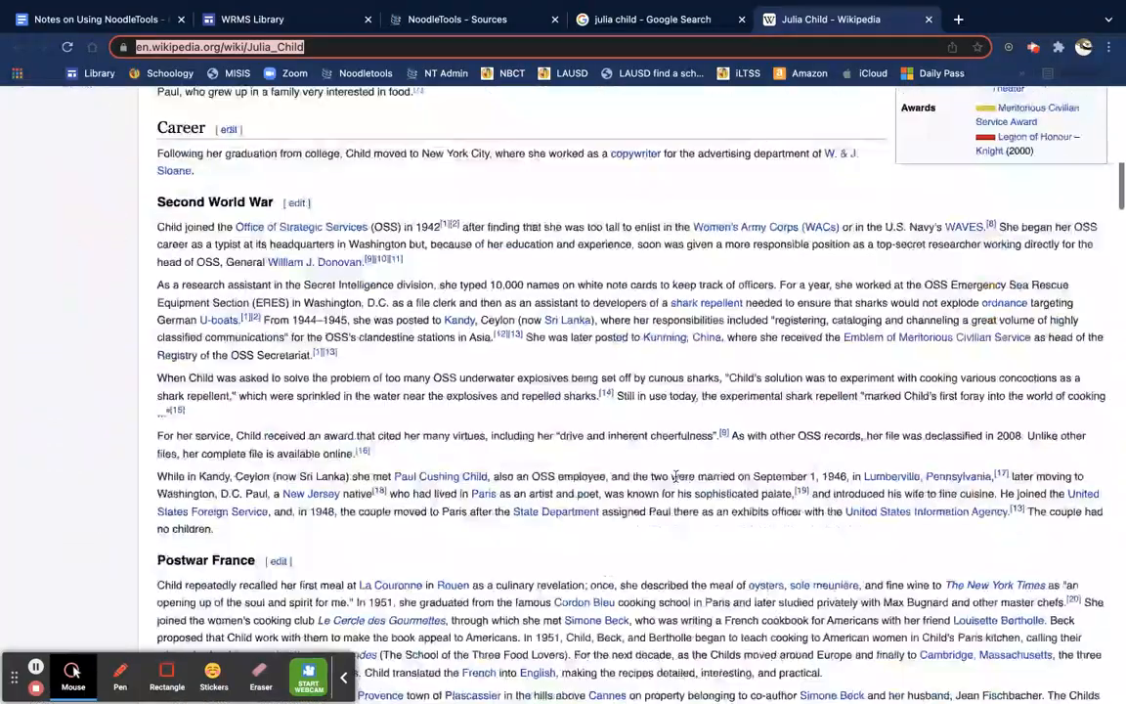
scroll(676, 481, down, 20)
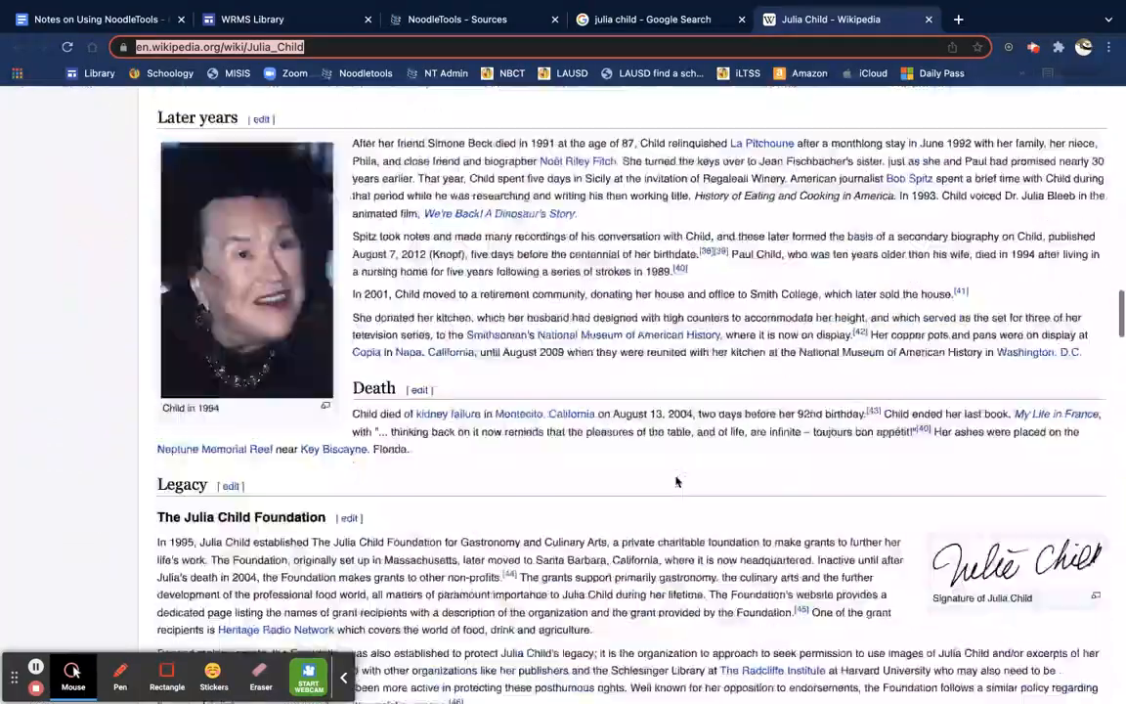
scroll(676, 481, down, 20)
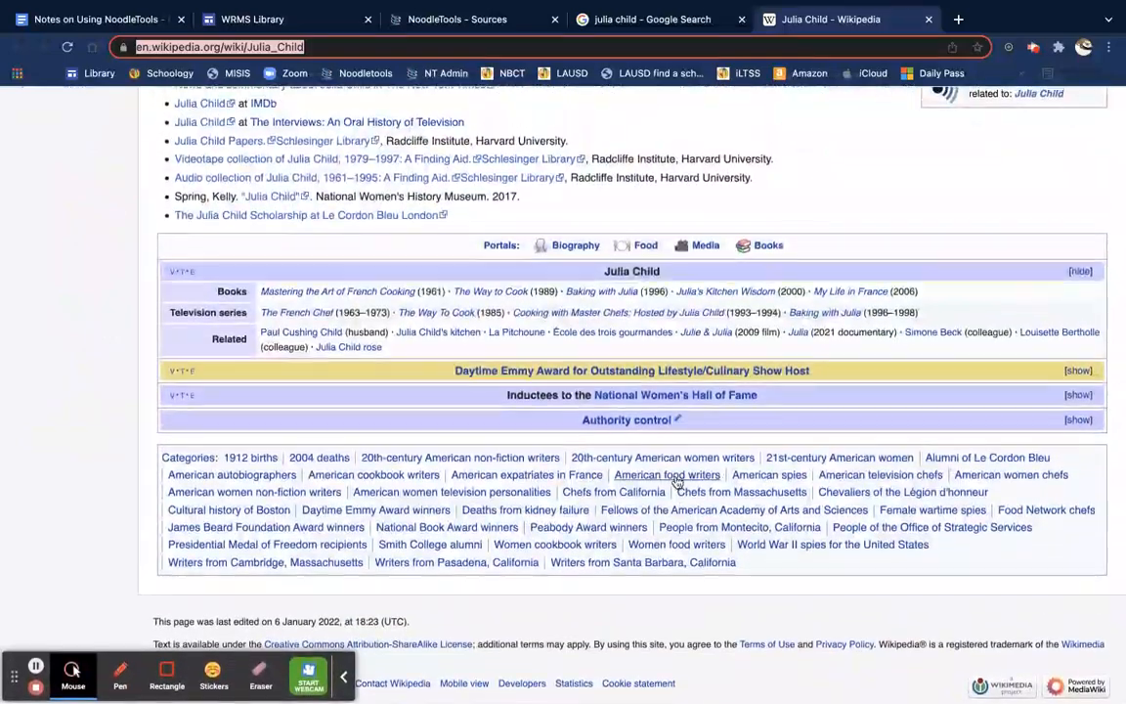
click(344, 686)
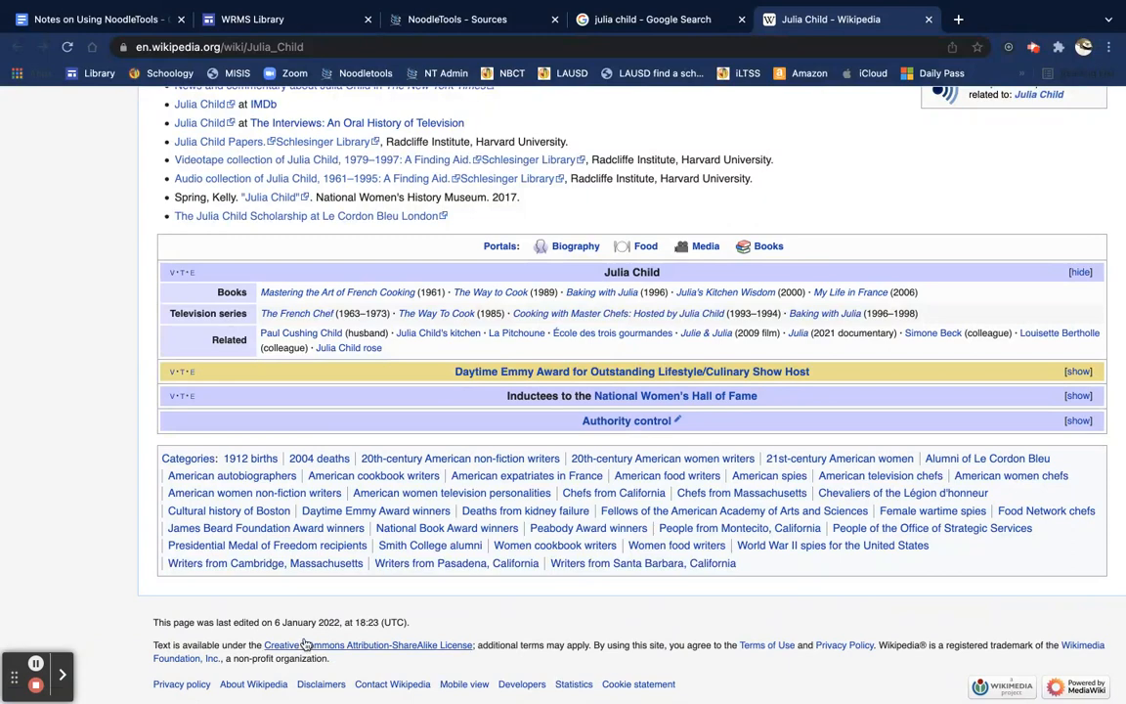
mouse_move(475, 35)
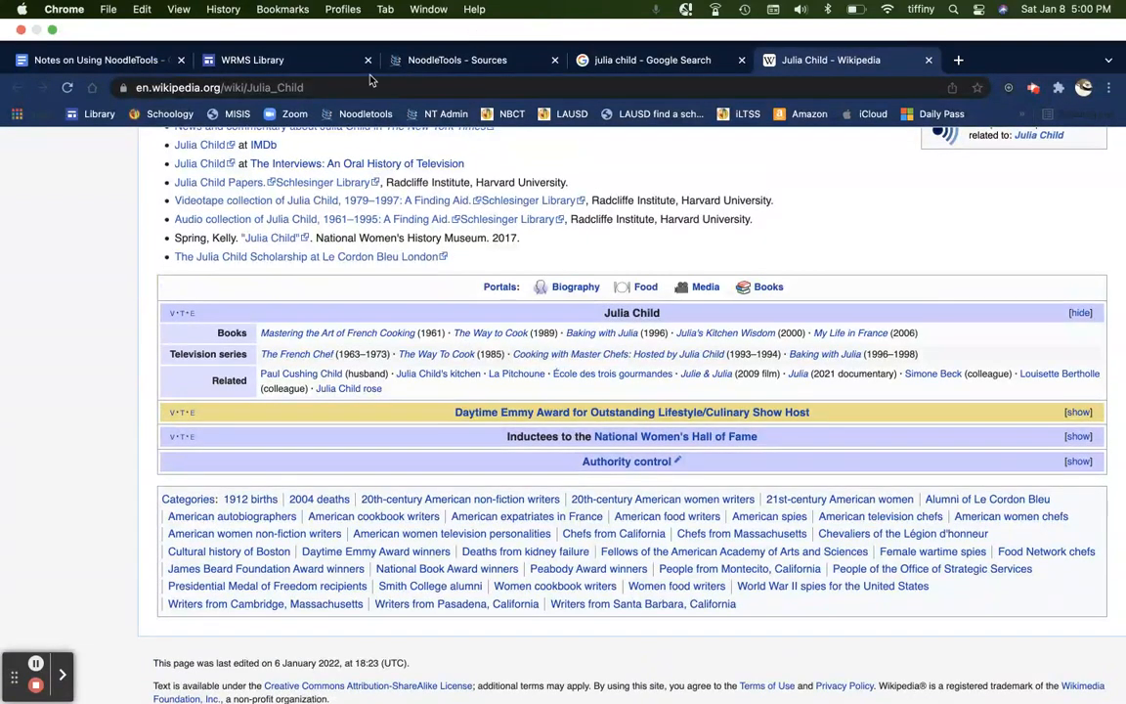
Step: Back in the NoodleTools citation, set the publication date to January 6, 2022 and the most recent access date to today, January 8, 2022
click(508, 61)
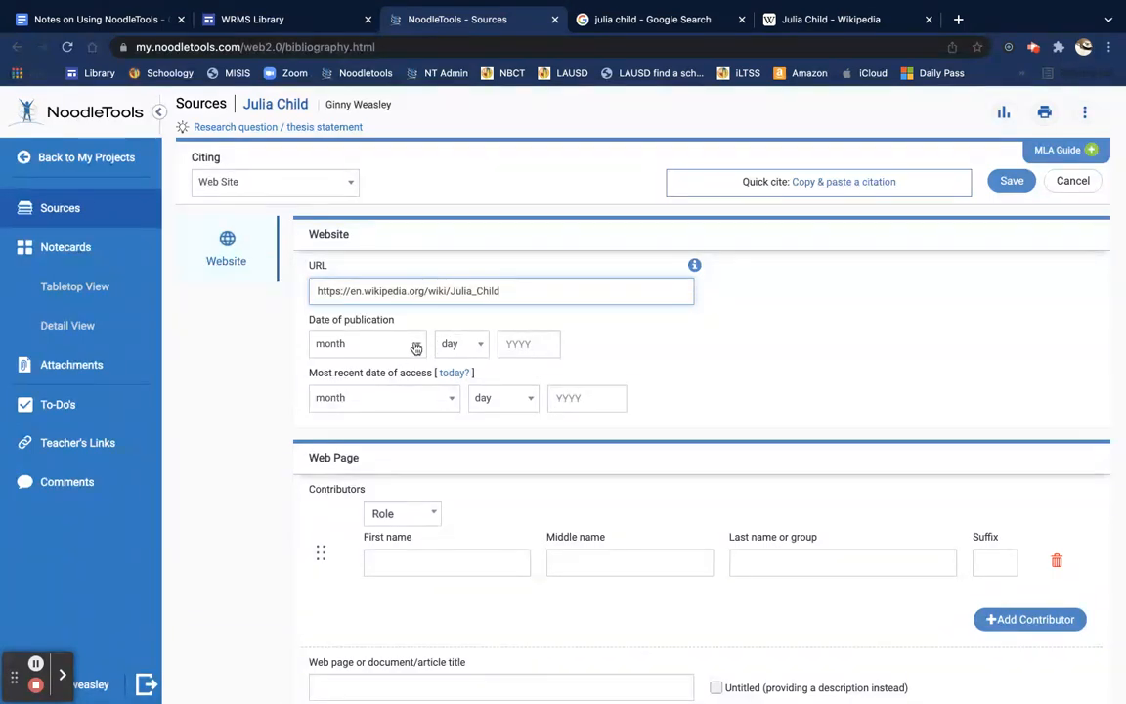
click(411, 347)
click(372, 400)
click(475, 347)
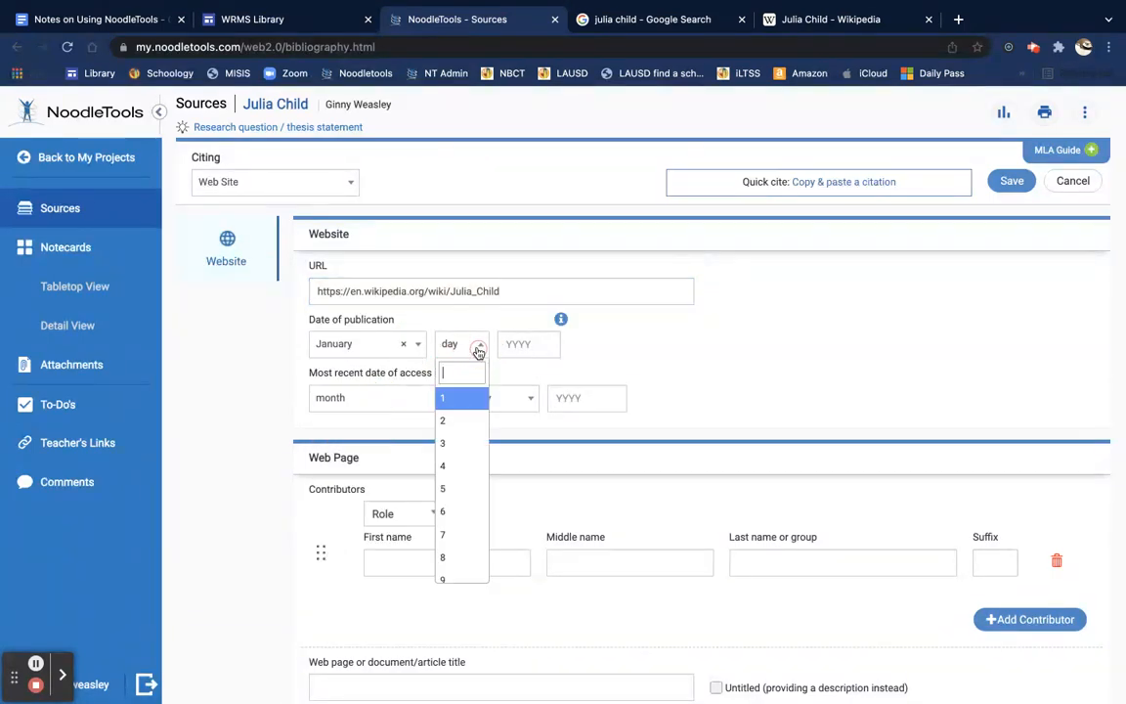
click(468, 511)
click(536, 343)
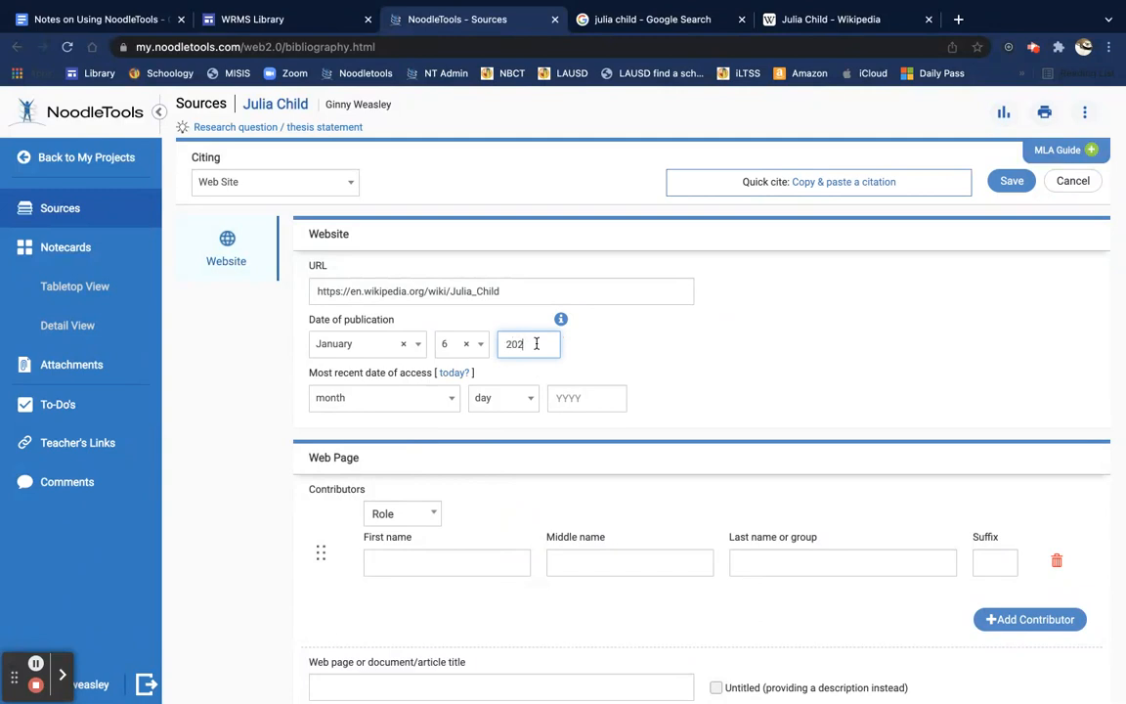
click(453, 372)
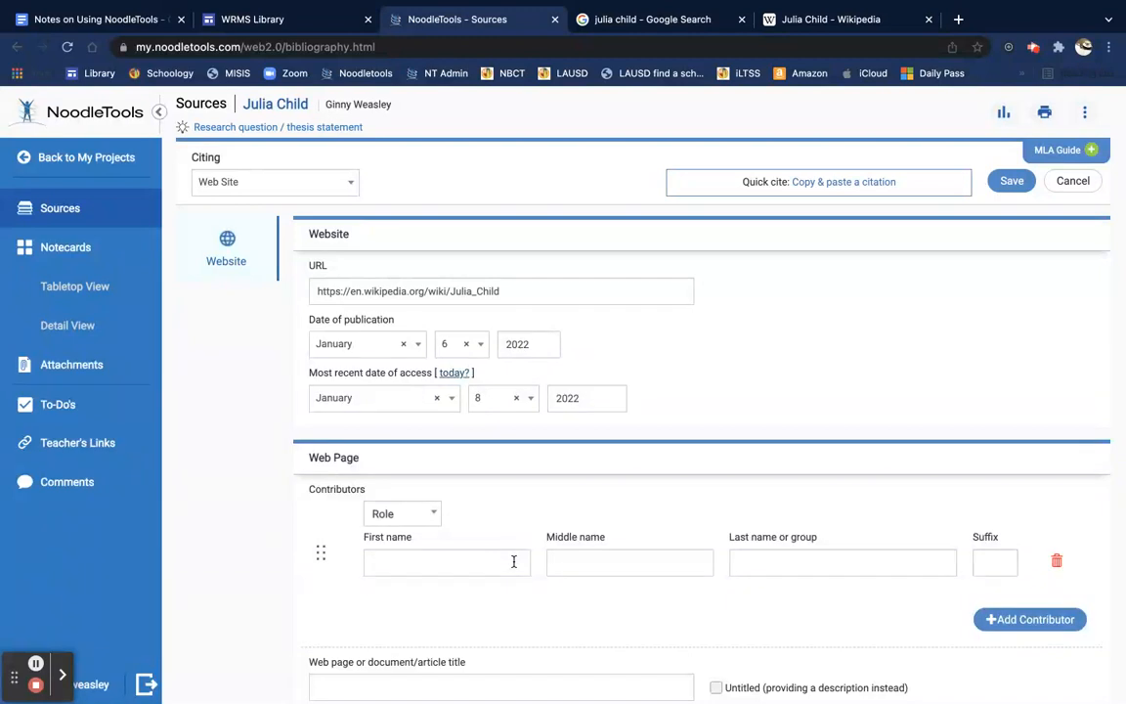
Step: Enter Julia Child as the web page title and Wikipedia as the name of the website
scroll(261, 566, down, 1)
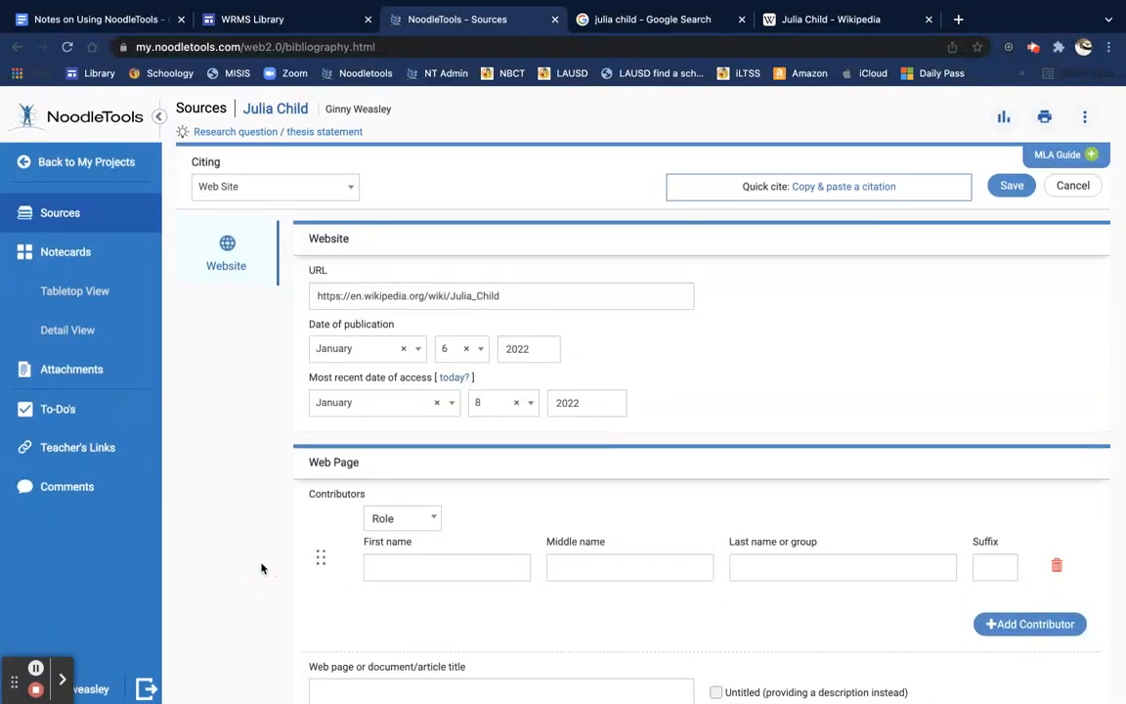
scroll(261, 567, down, 5)
scroll(261, 565, up, 1)
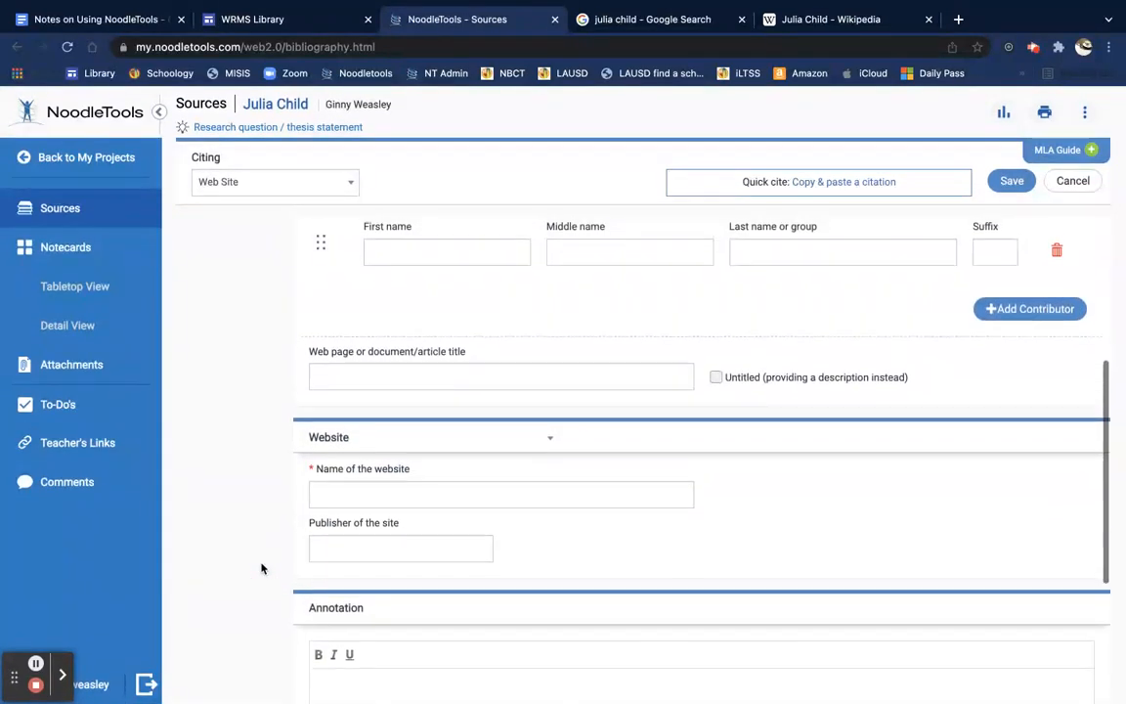
click(360, 387)
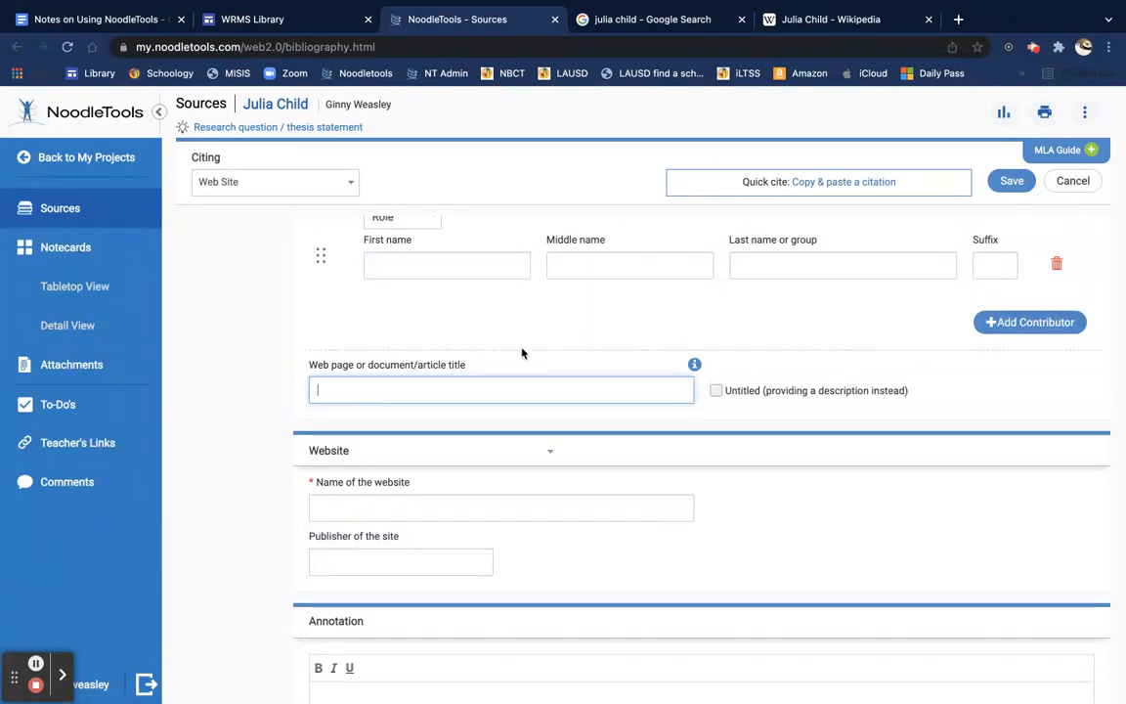
text(Julia Child)
click(455, 508)
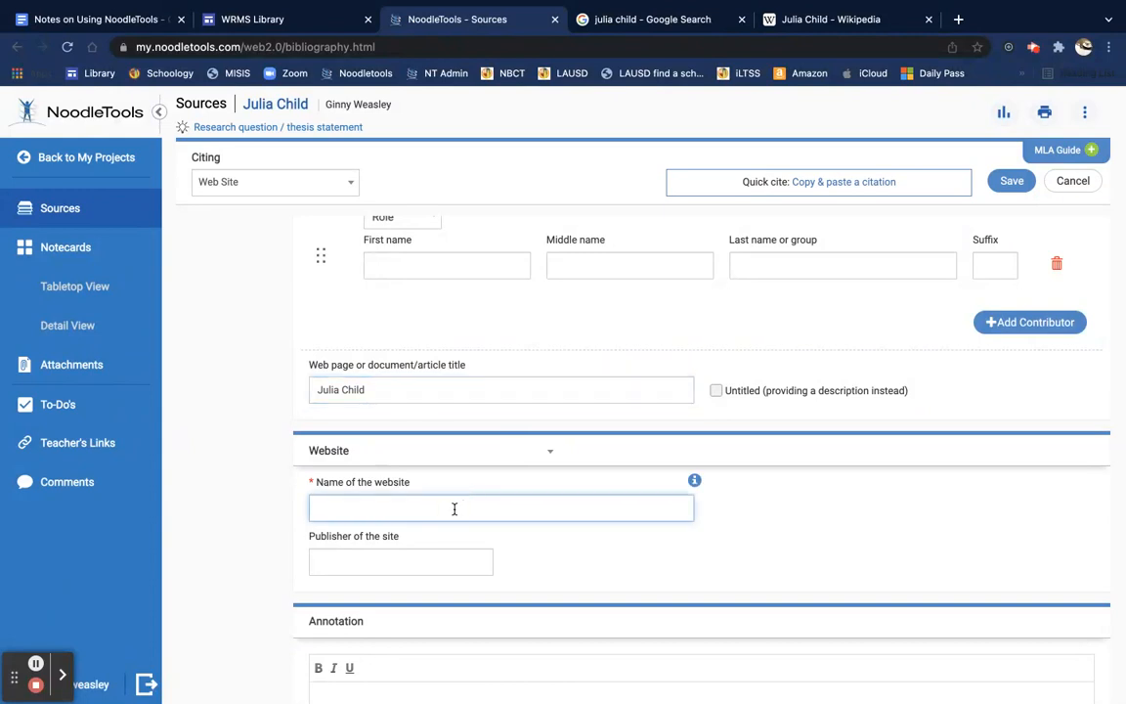
text(Wikip)
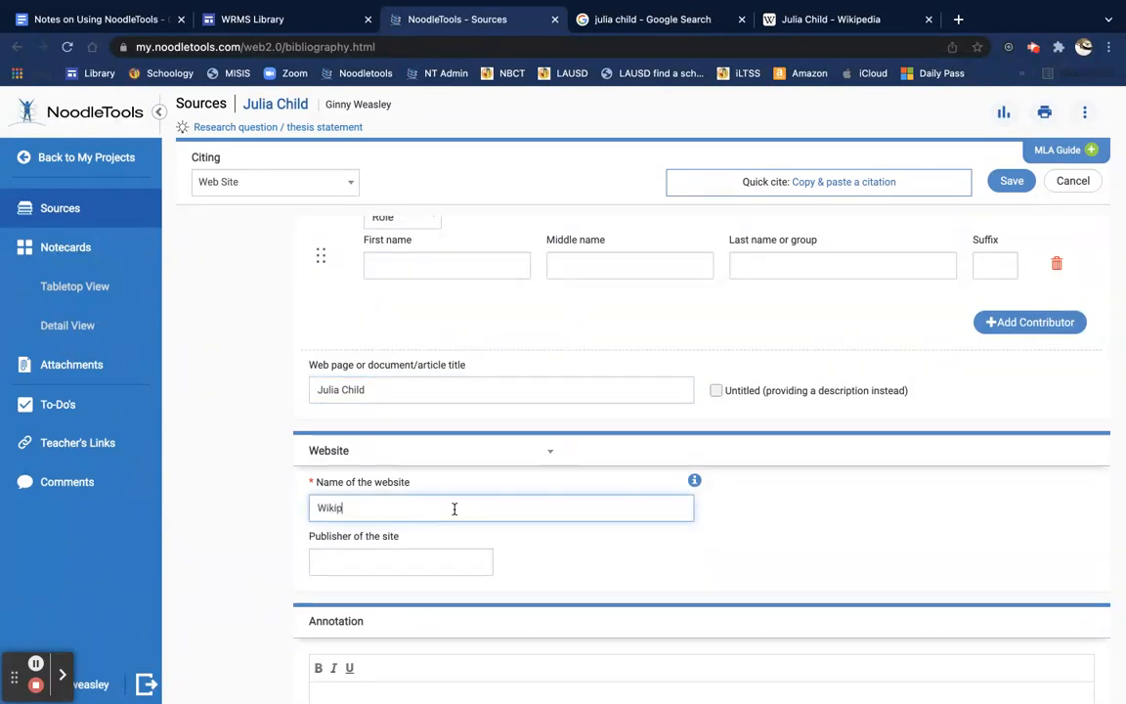
text(edia)
Step: Check the Wikipedia article's footer for the publisher, enter Wikimeida Foundation as publisher of the site, and save the citation
click(377, 560)
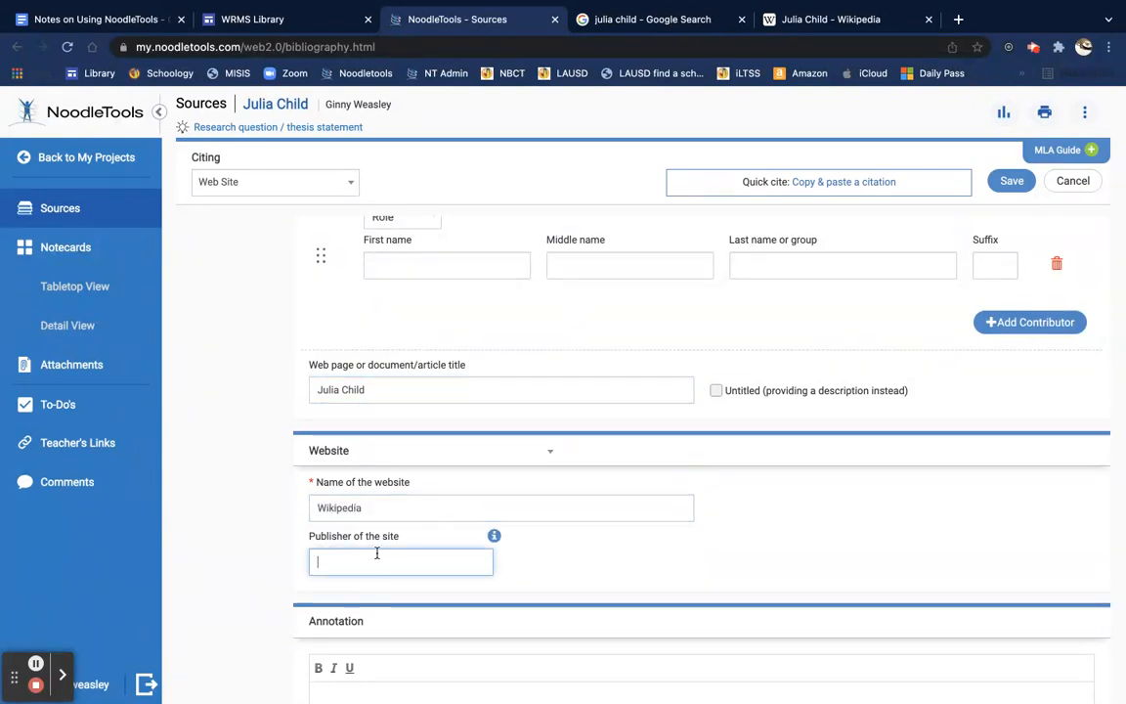
click(856, 8)
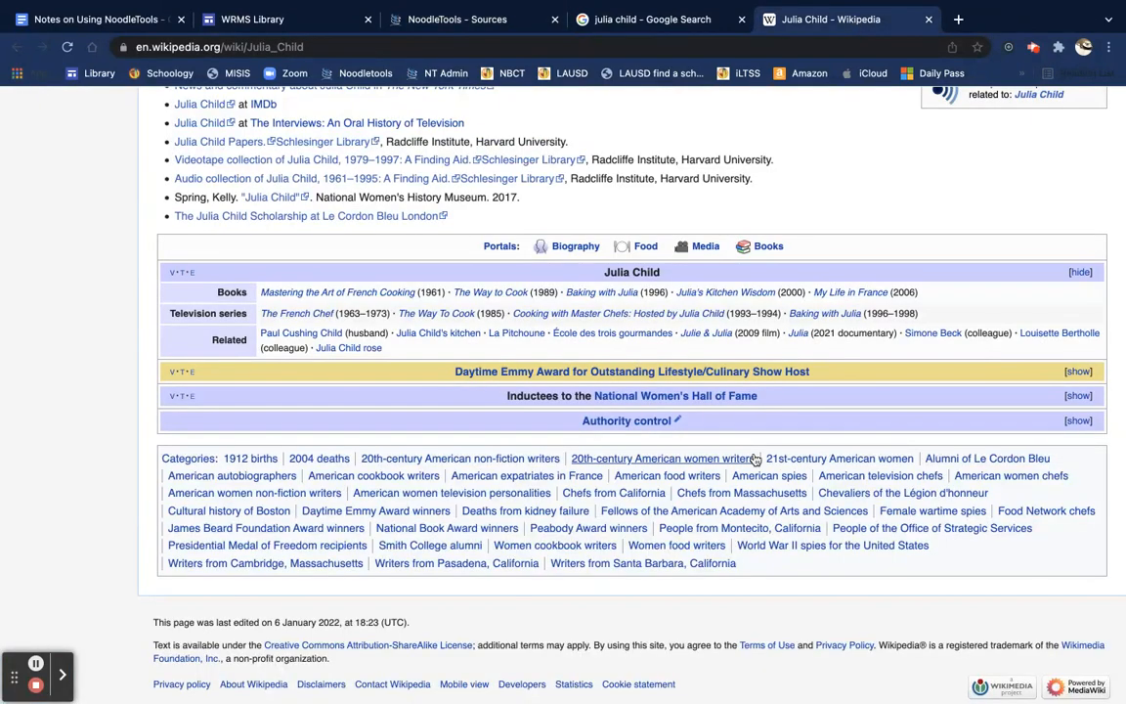
scroll(754, 458, up, 1)
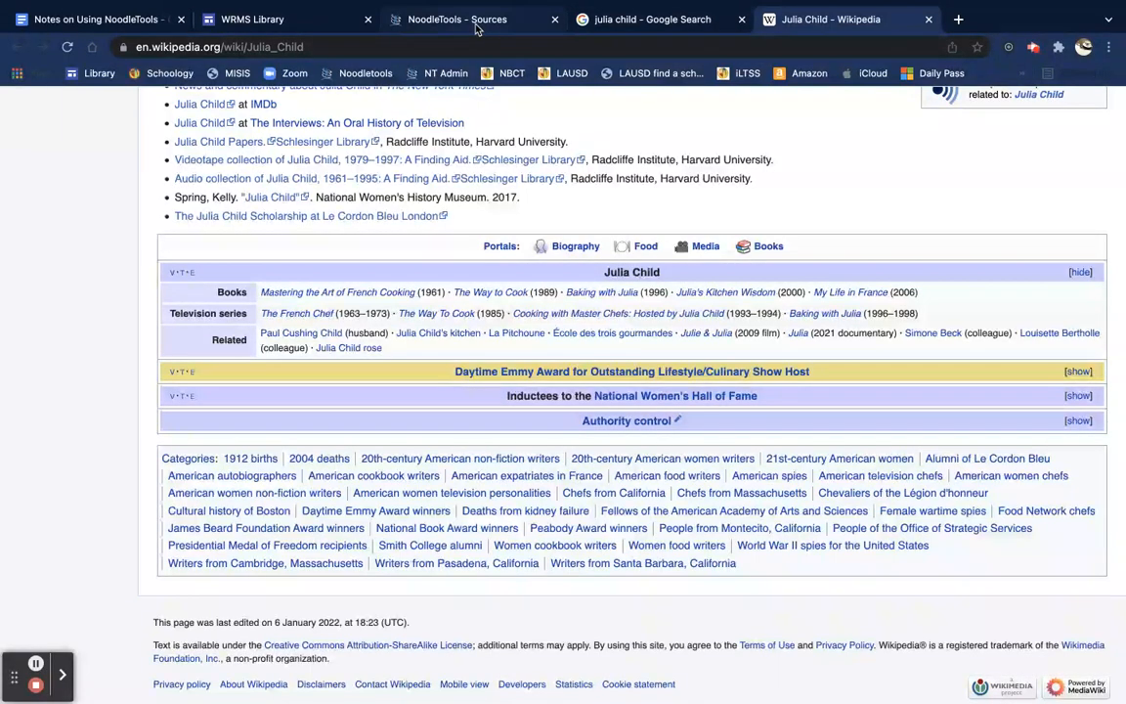
click(445, 20)
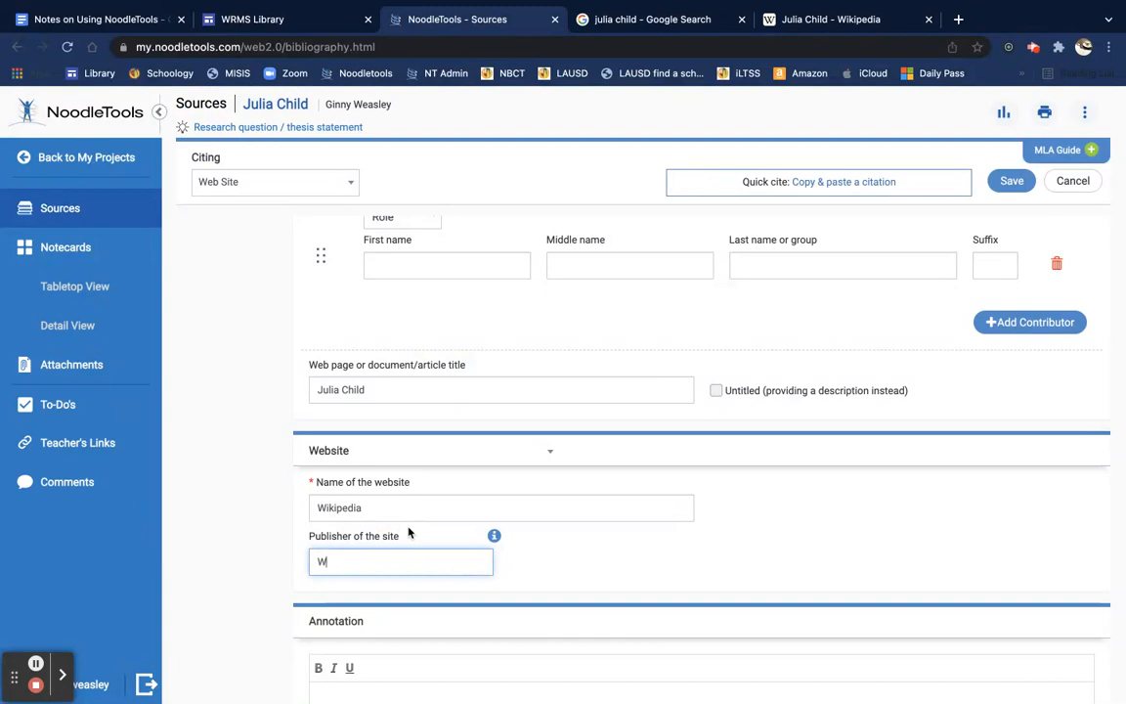
text(Wikimeida )
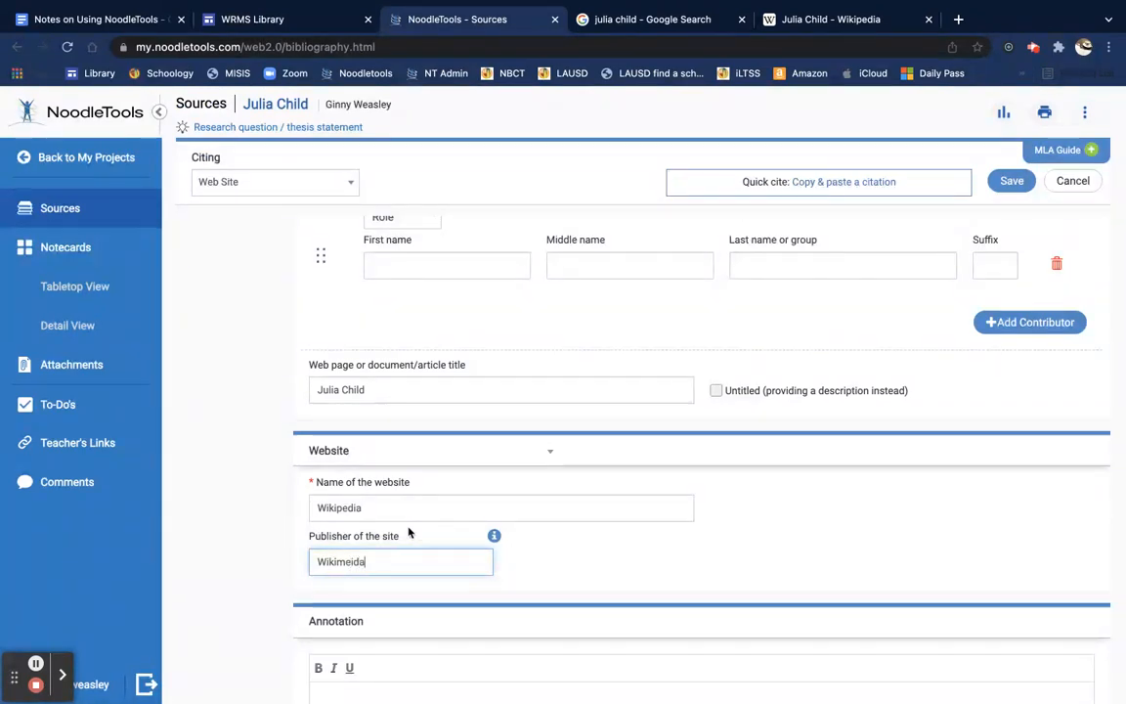
text(Foundation)
click(1016, 185)
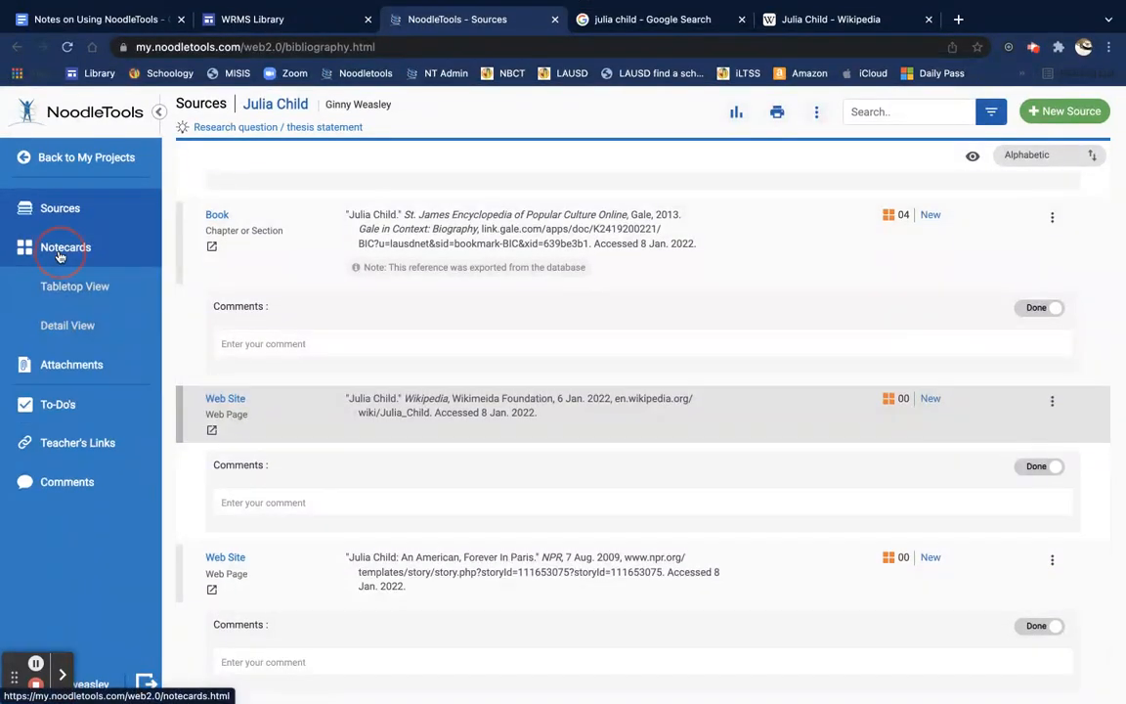
Step: Assign the Wikipedia citation as the source of the Julia in Kitchen notecard, and save and close the notecard
click(65, 250)
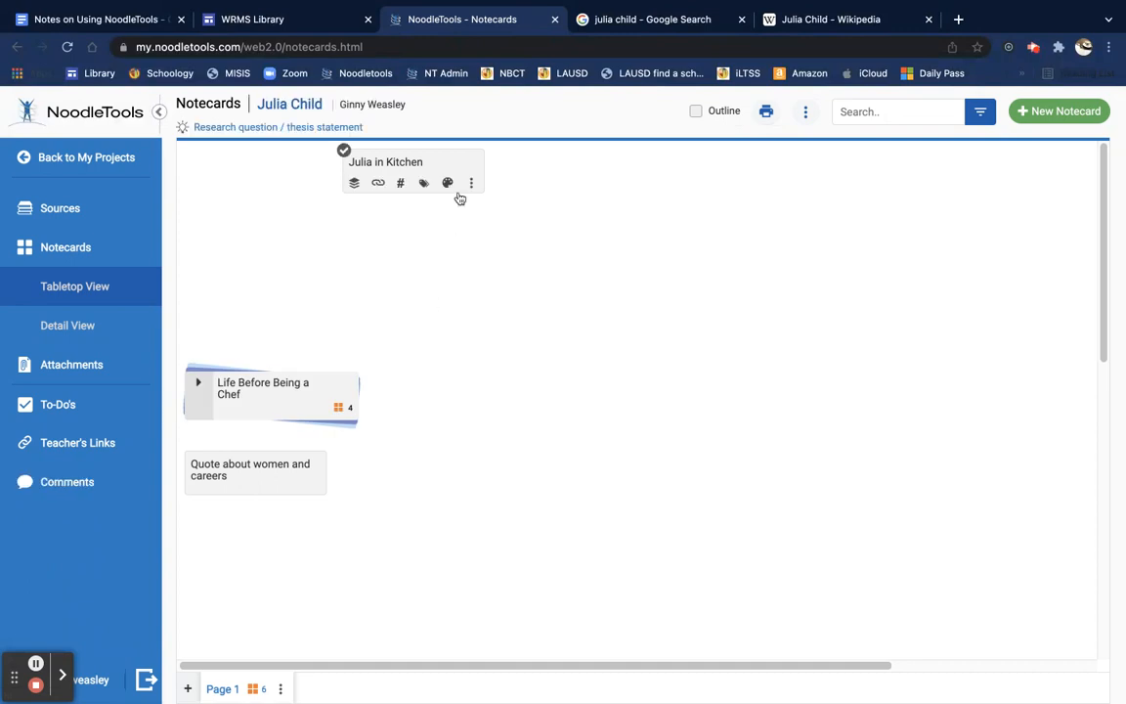
click(440, 168)
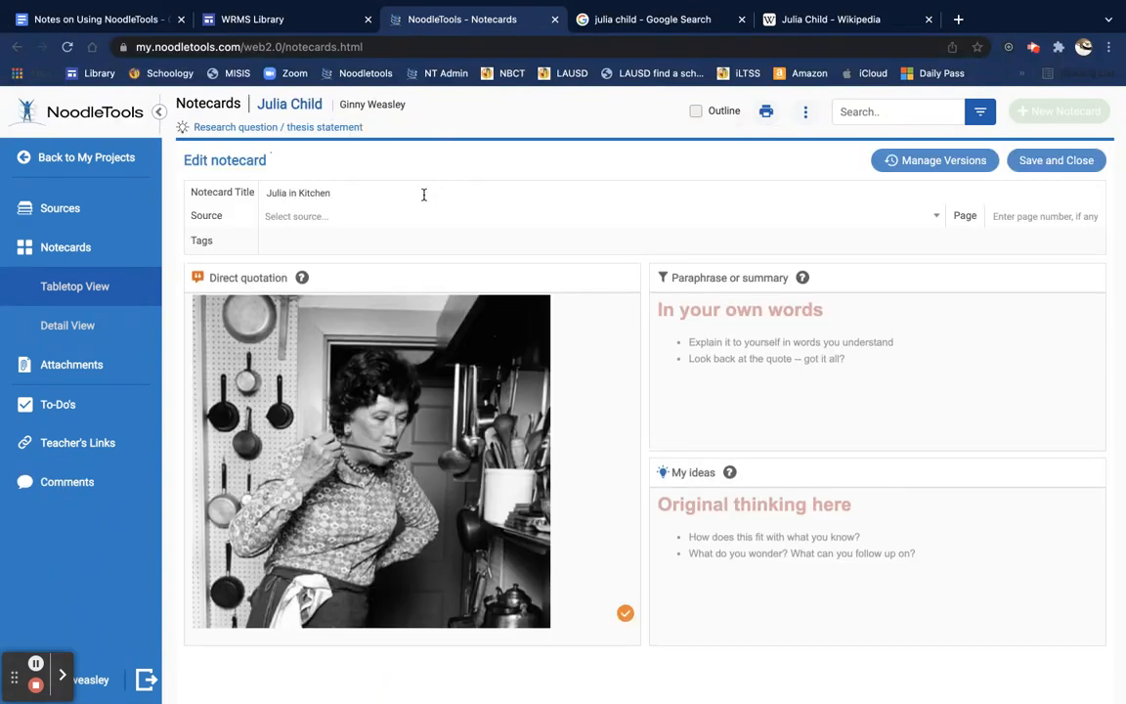
click(304, 217)
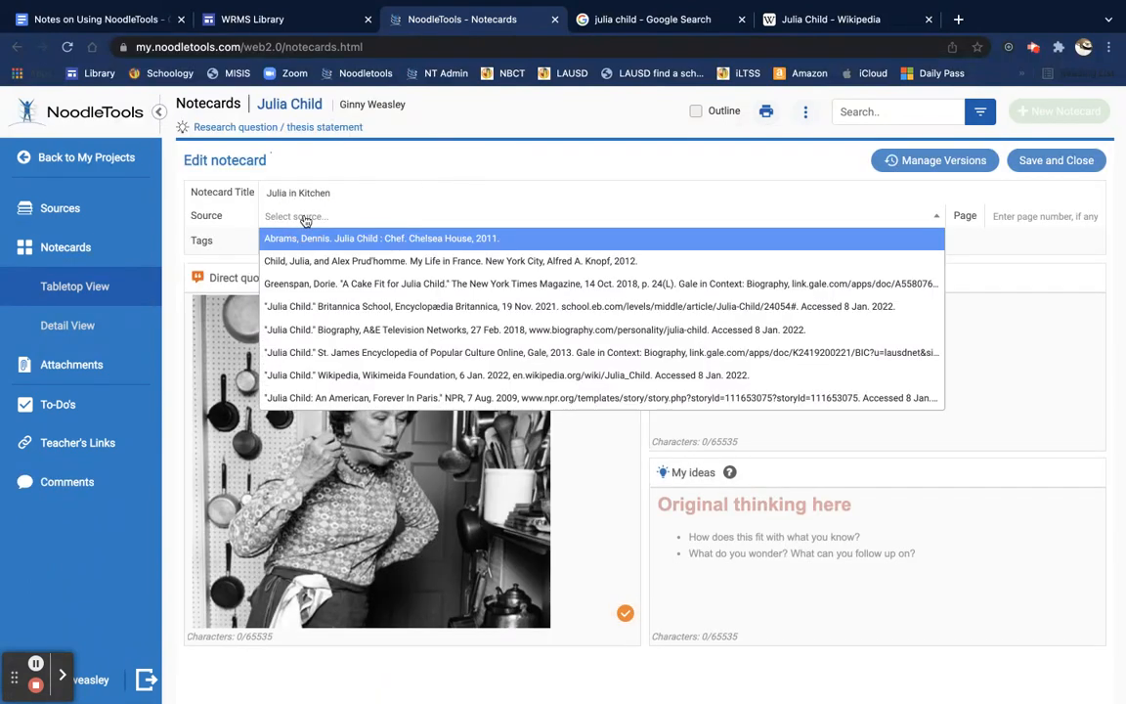
click(298, 375)
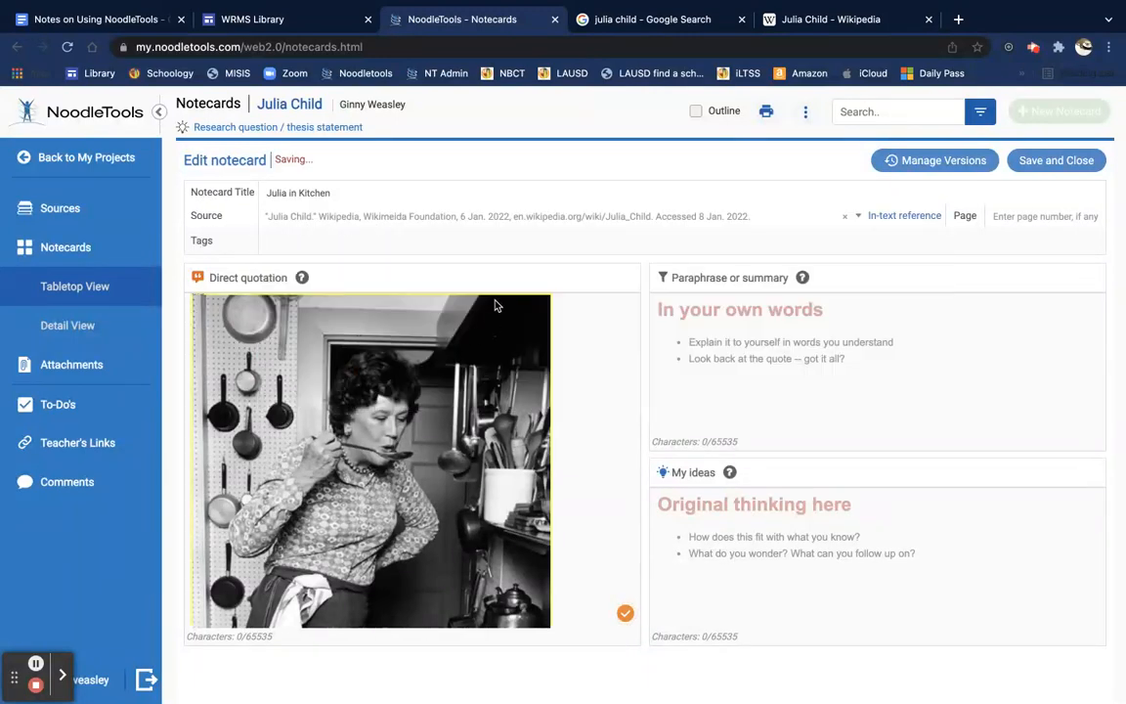
click(1059, 163)
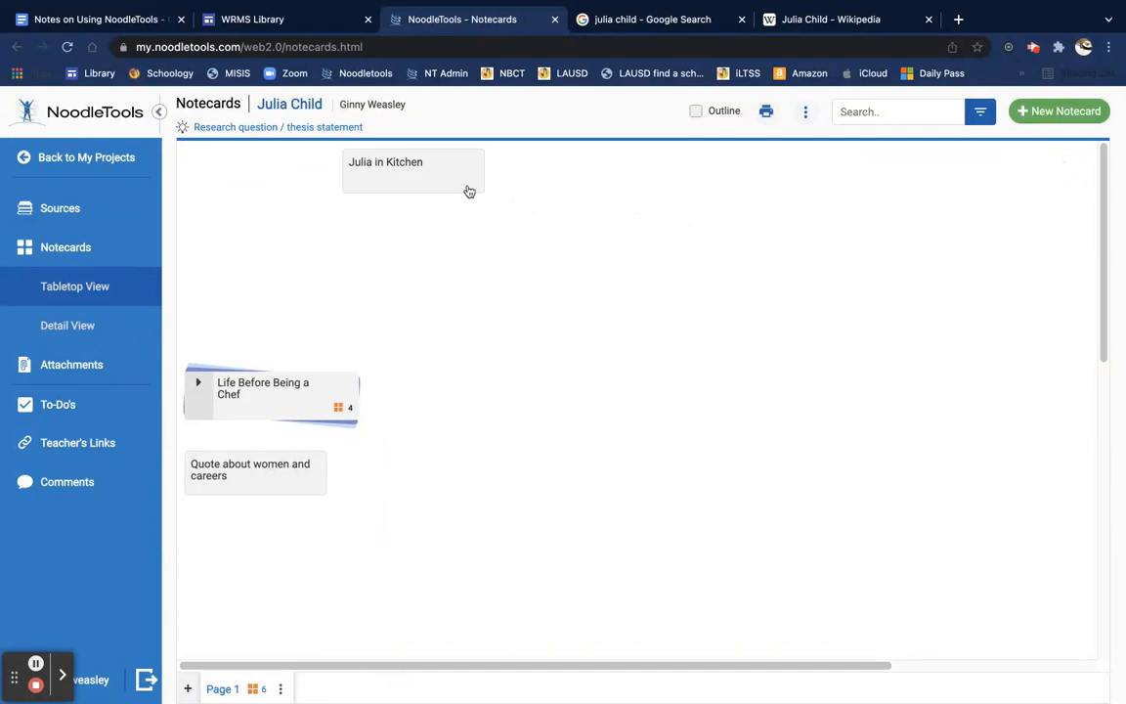
Step: Show the outline, add the Julia in Kitchen notecard under Media, and place the card beside the Quote about women and careers card
click(696, 111)
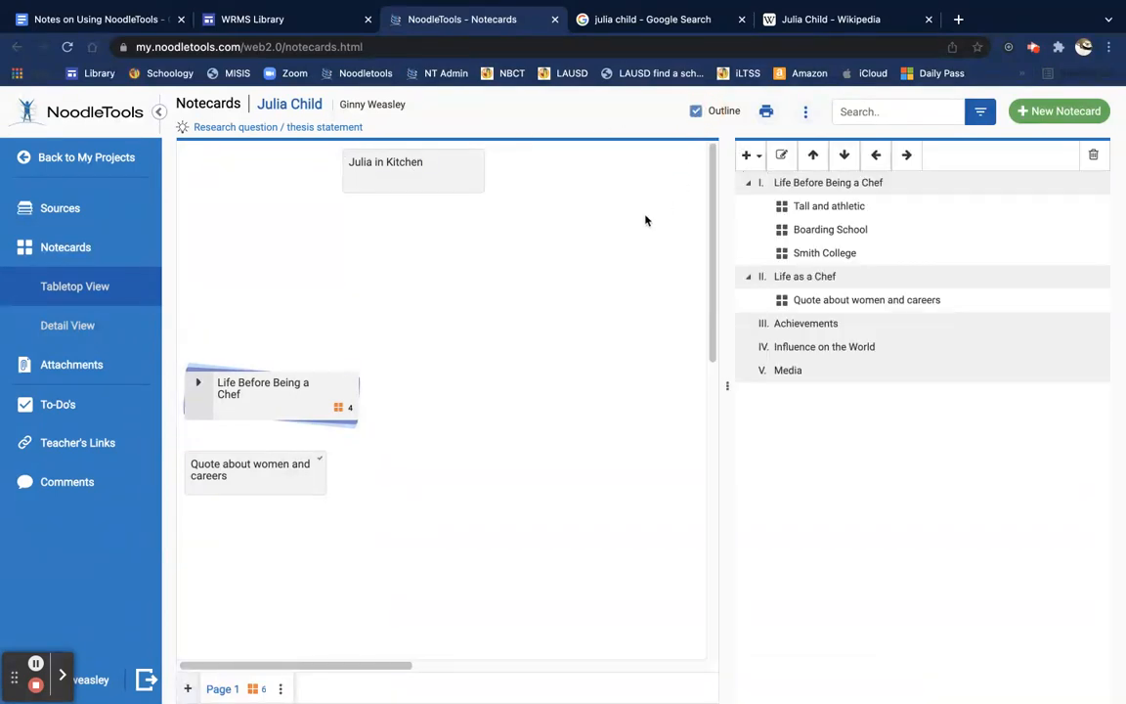
drag(376, 156, 787, 396)
drag(418, 166, 440, 467)
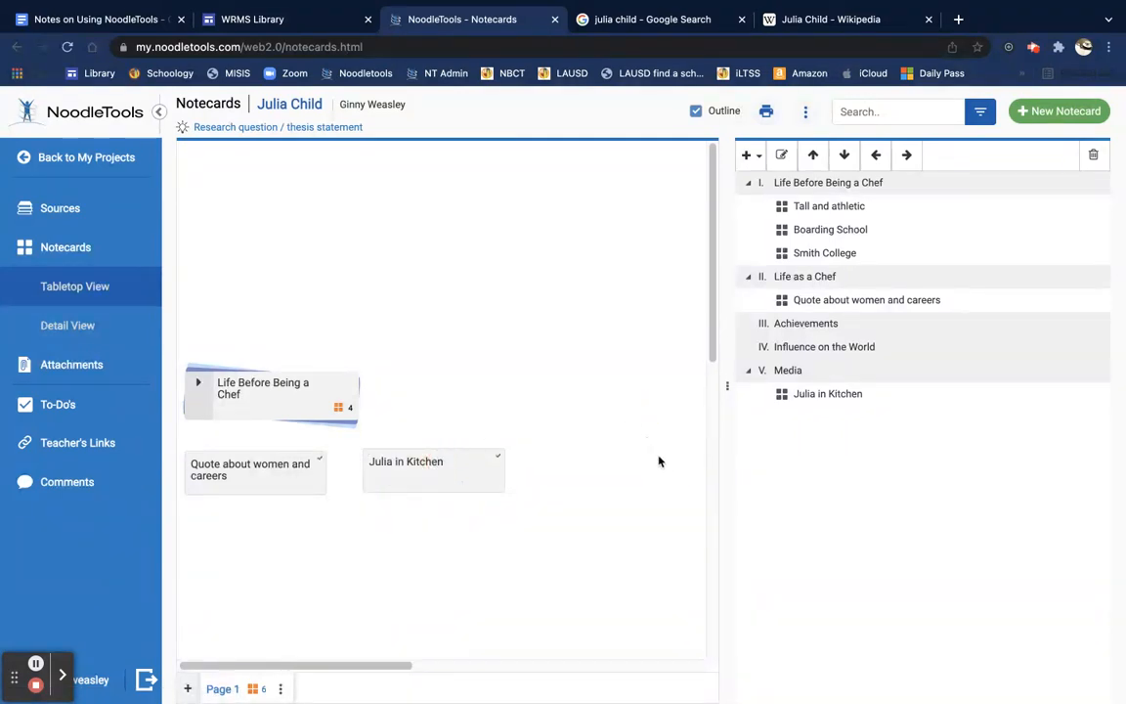